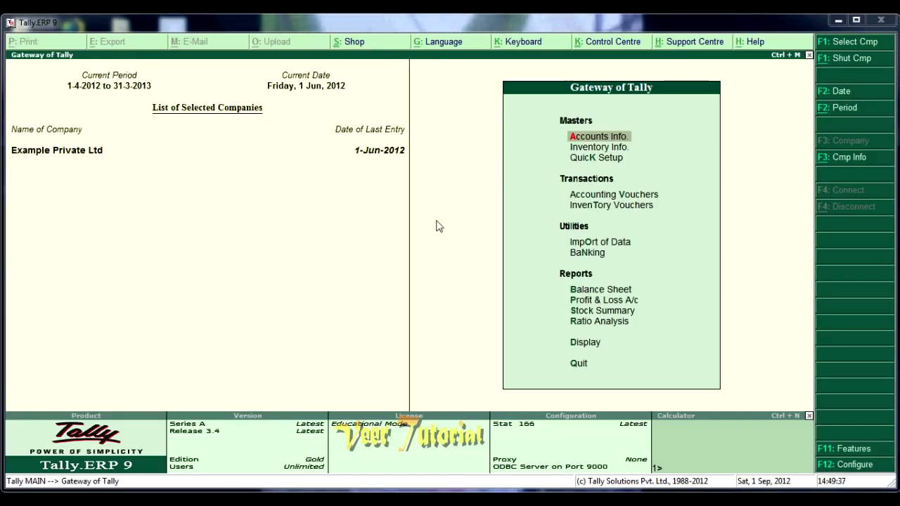
Check the Maintain Bill-wise Details setting in the company's accounting features, then return to the Gateway of Tally.
click(845, 451)
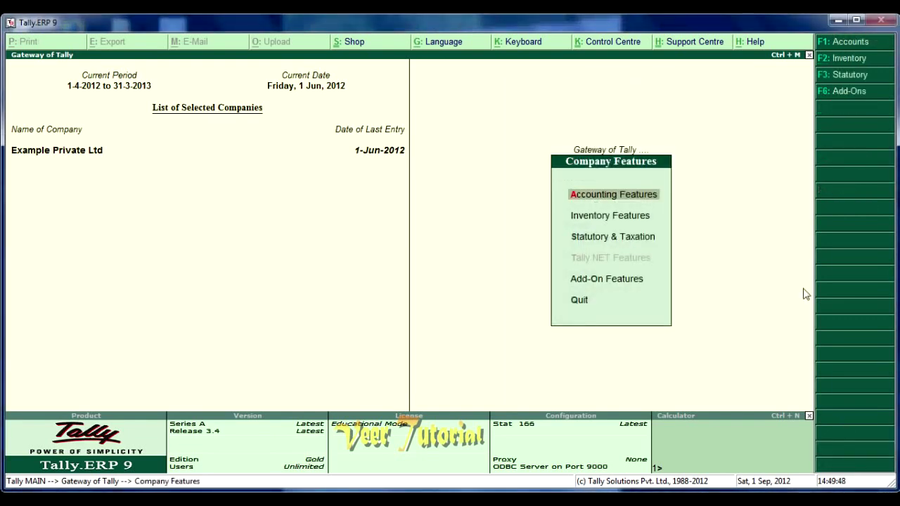
key(Return)
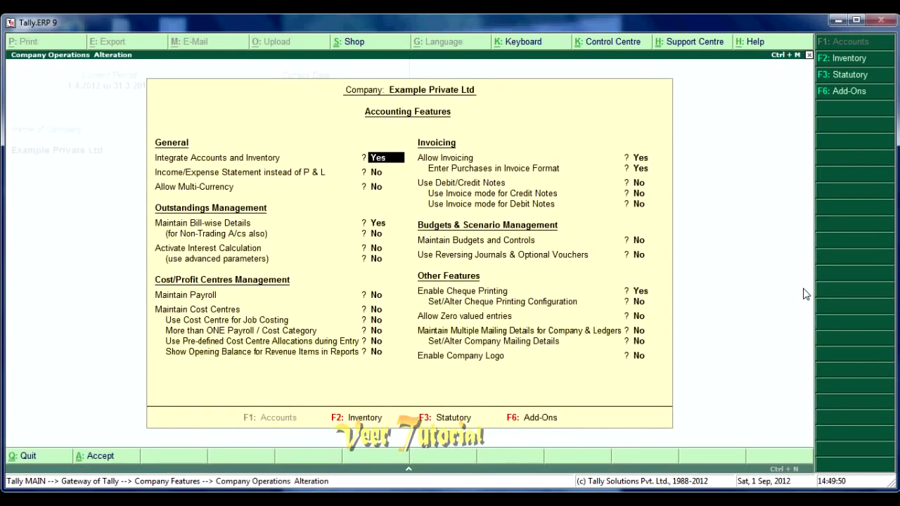
key(Return)
key(Return)
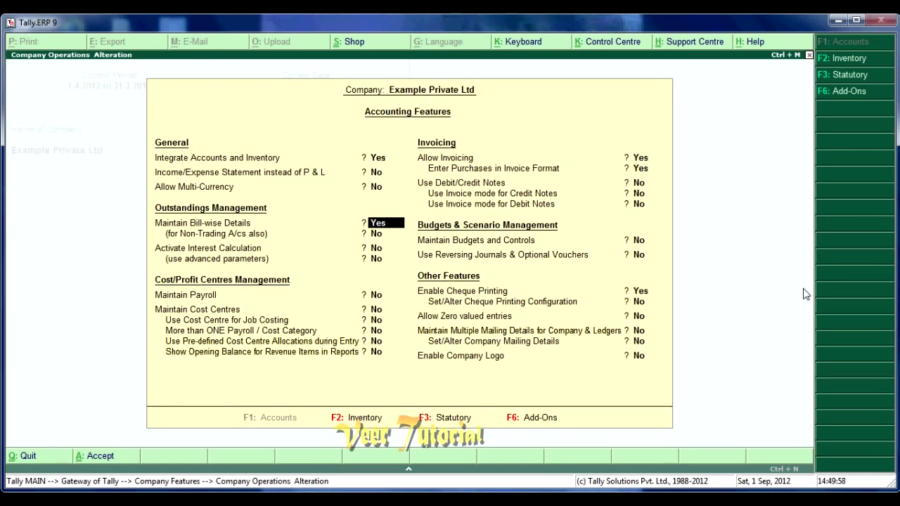
key(Escape)
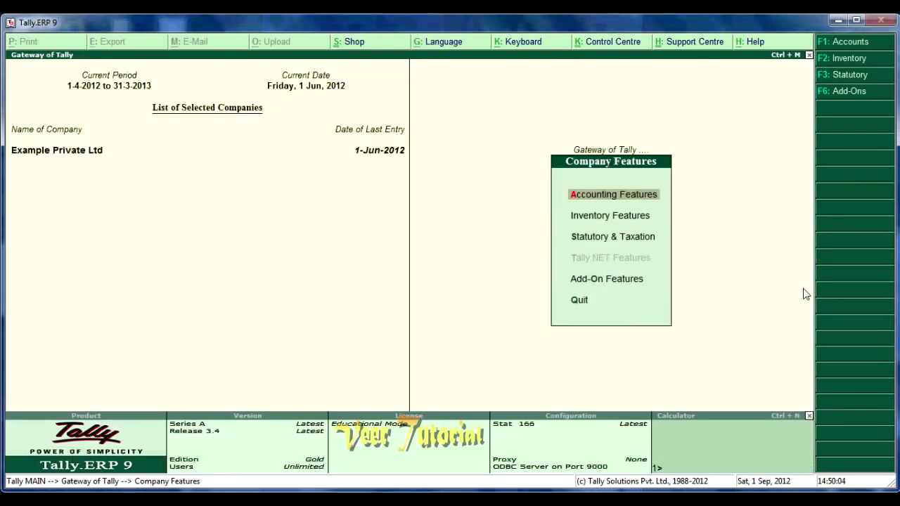
key(Escape)
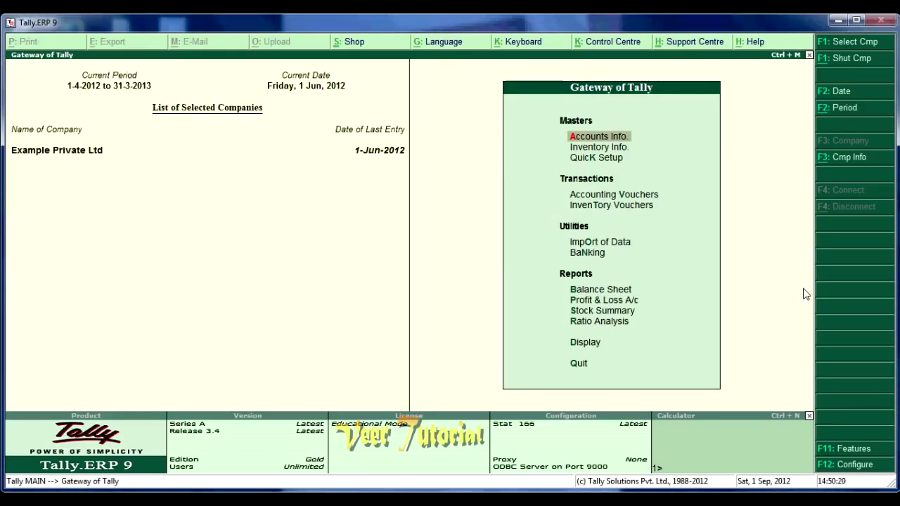
Open the single ledger Creditor - 1 for alteration.
key(Return)
key(Down)
key(Return)
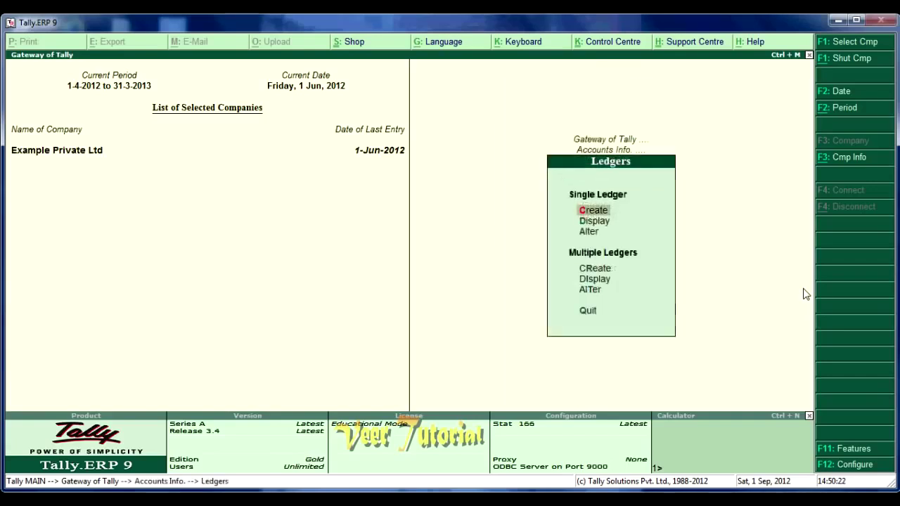
key(Down)
key(Down)
key(Return)
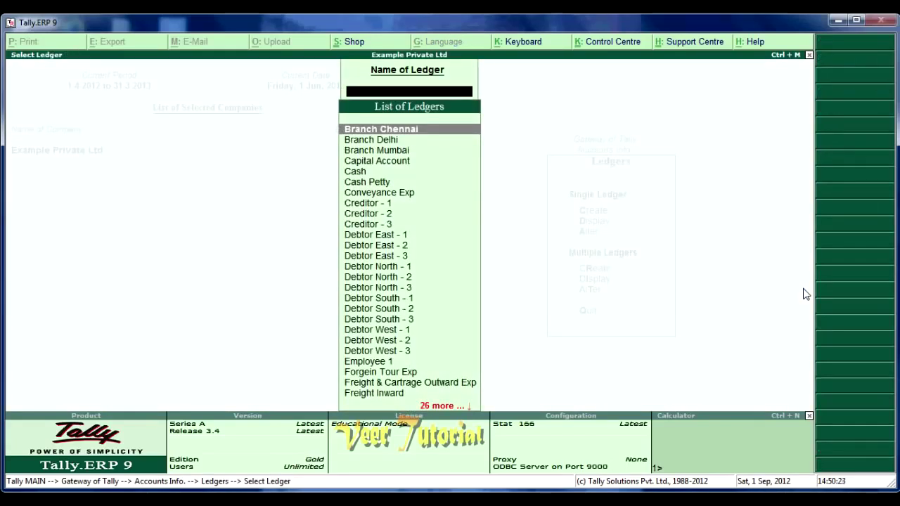
key(Down)
key(Down)
key(Down)
key(Down)
key(Down)
key(Down)
key(Down)
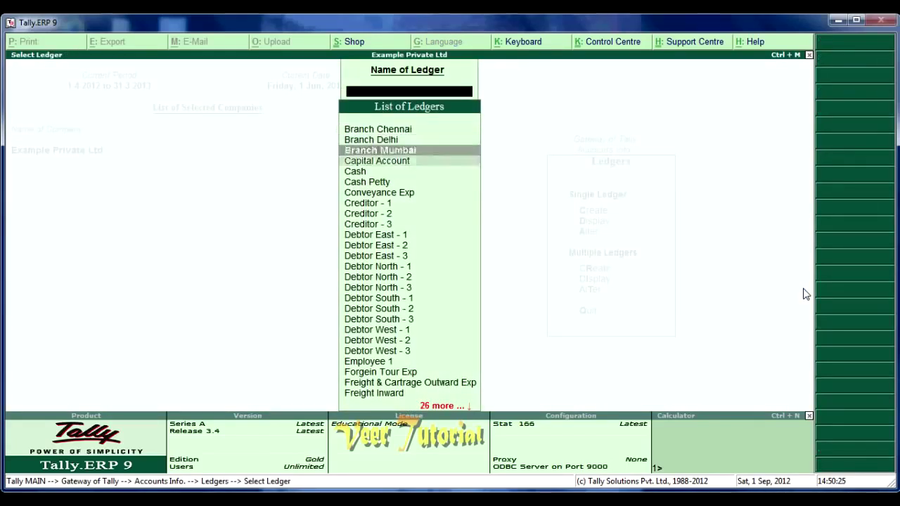
key(Return)
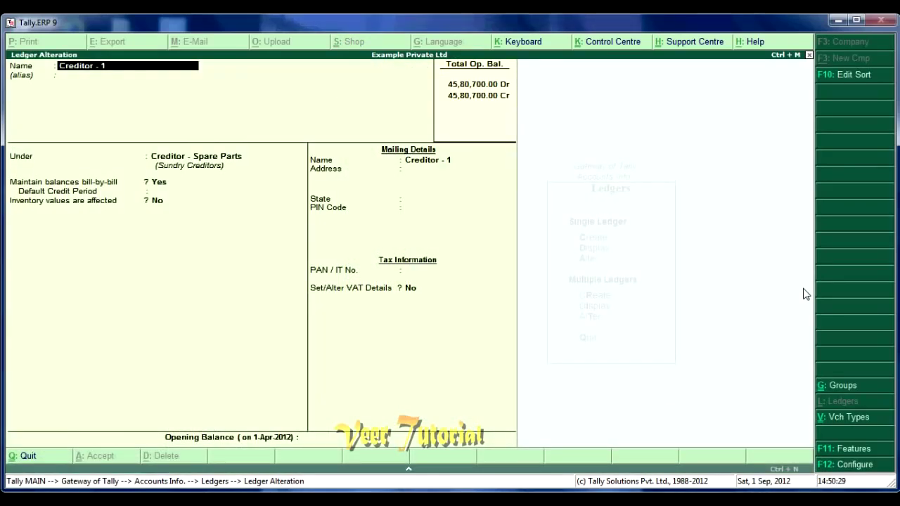
Keep bill-by-bill balances enabled for Creditor - 1 and set its default credit period to 30 days.
key(Return)
key(Return)
key(Return)
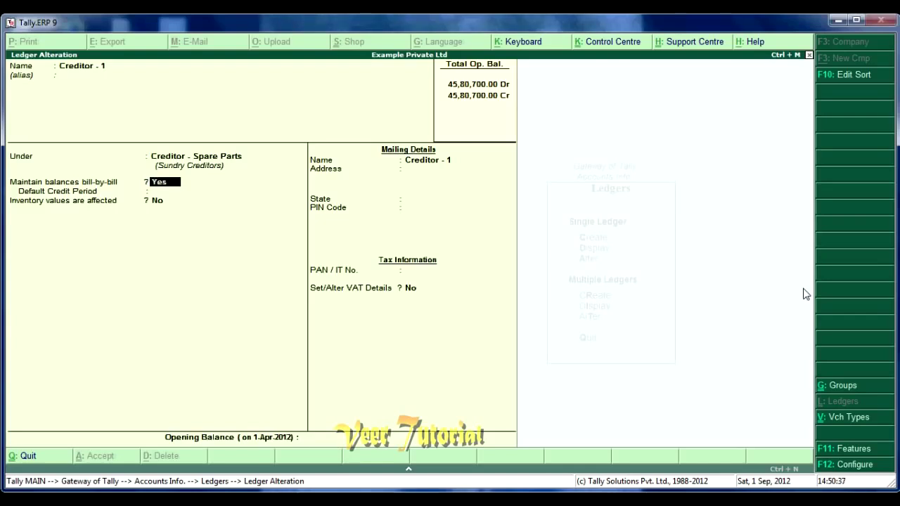
key(Return)
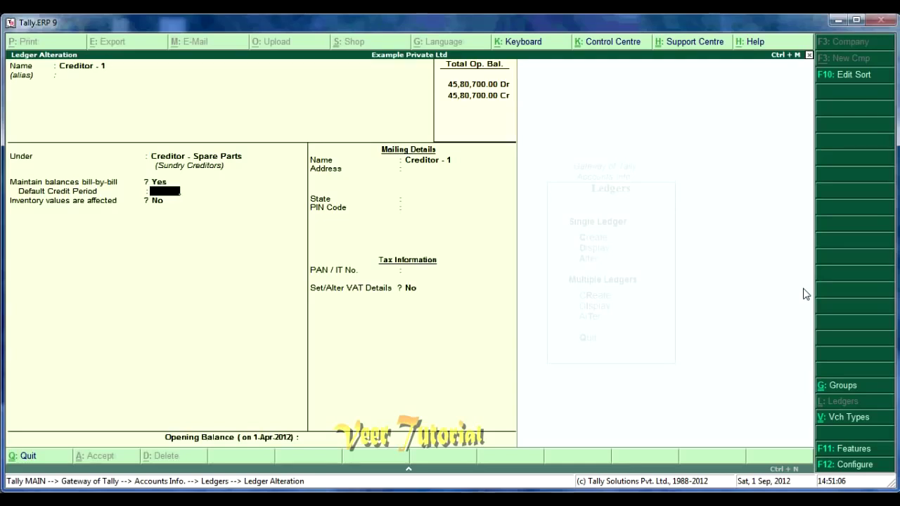
text(30)
key(Return)
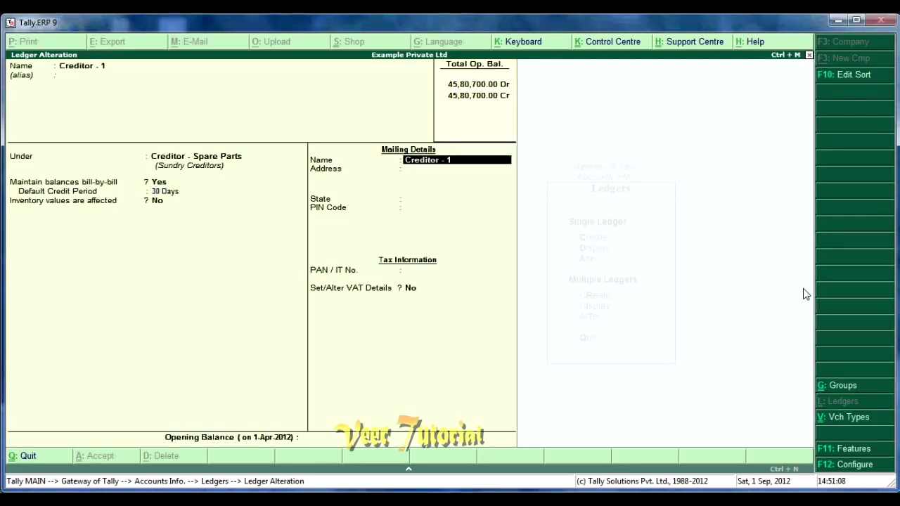
Set the state of Creditor - 1 to Not Applicable, leave the opening balance blank and save the ledger.
key(Return)
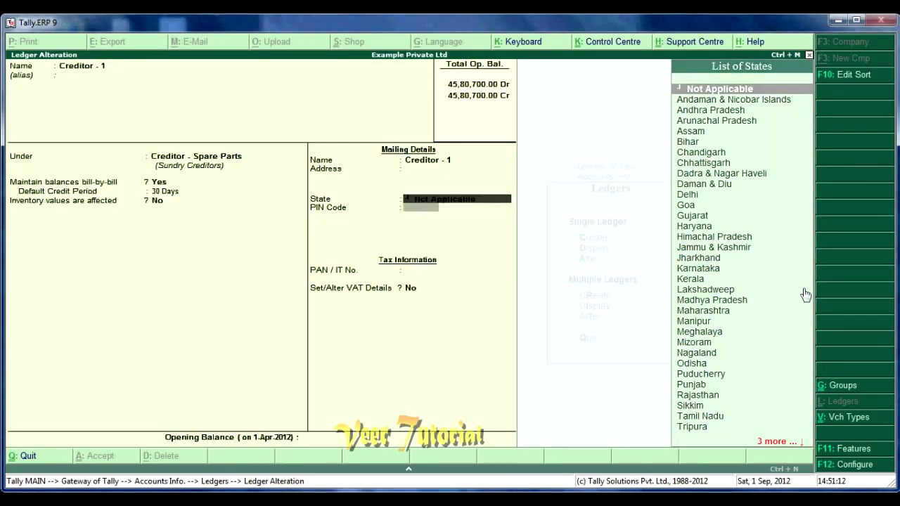
key(Return)
key(Return)
key(Return)
key(Return)
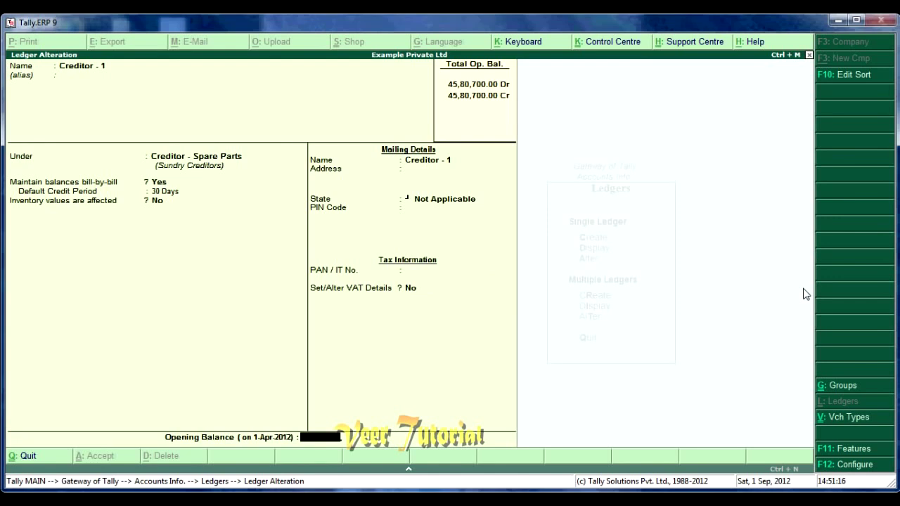
key(Return)
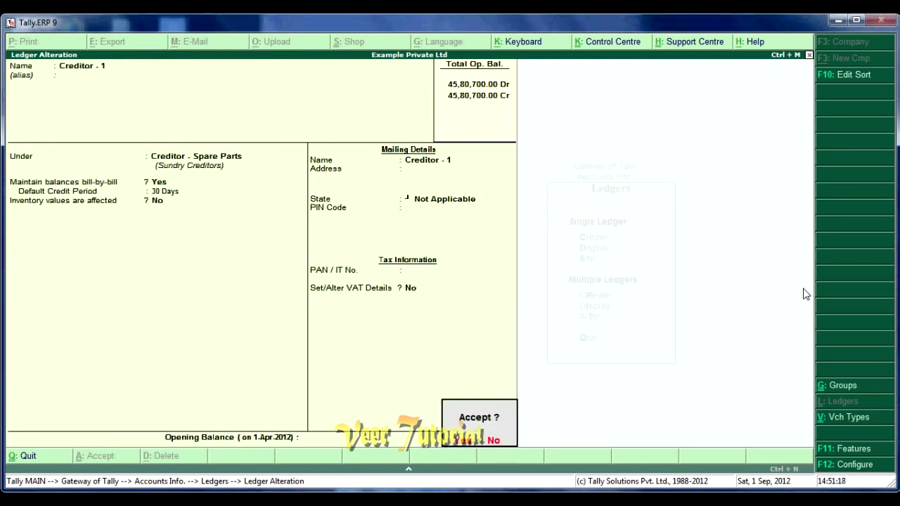
key(Return)
Open the Creditor - 2 ledger for alteration, keeping bill-by-bill balances enabled and the default credit period blank.
key(Down)
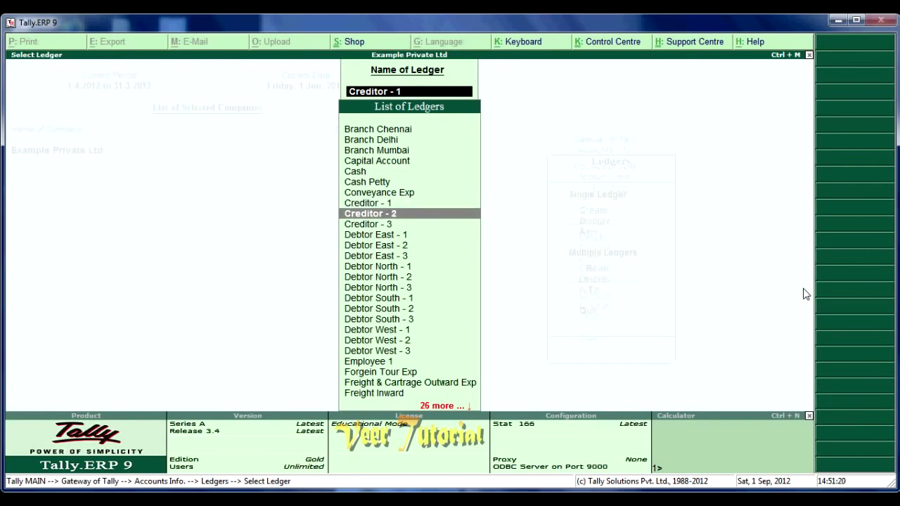
key(Return)
key(Return)
key(Return)
key(Return)
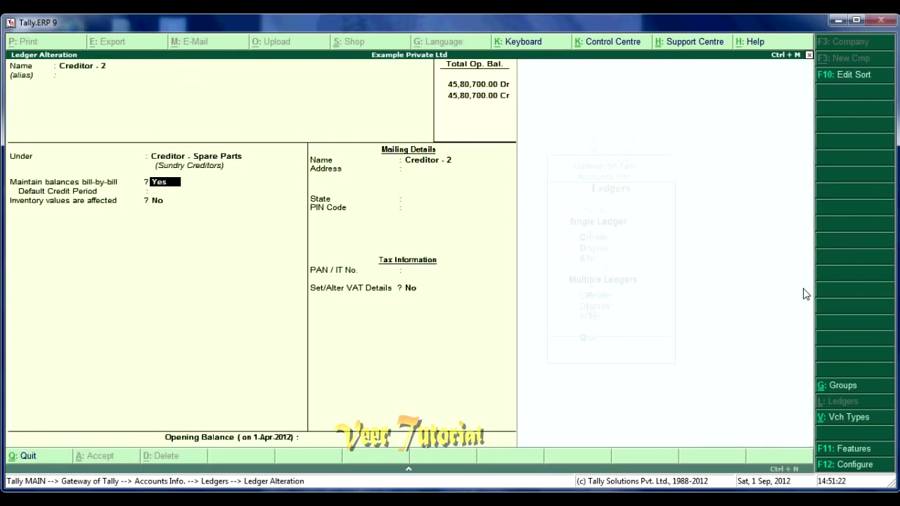
key(Return)
key(Return)
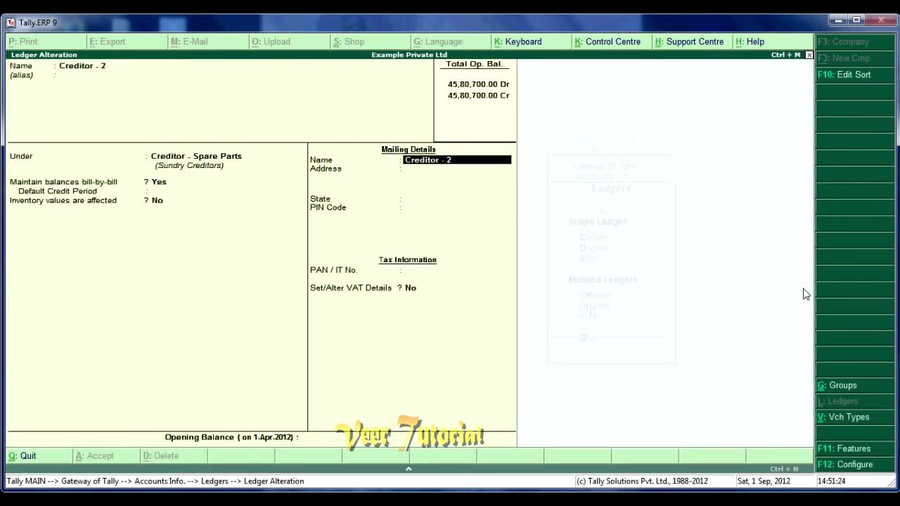
Set the state of Creditor - 2 to Not Applicable and keep Set/Alter VAT Details at No.
key(Return)
key(Return)
key(Return)
key(Return)
key(Return)
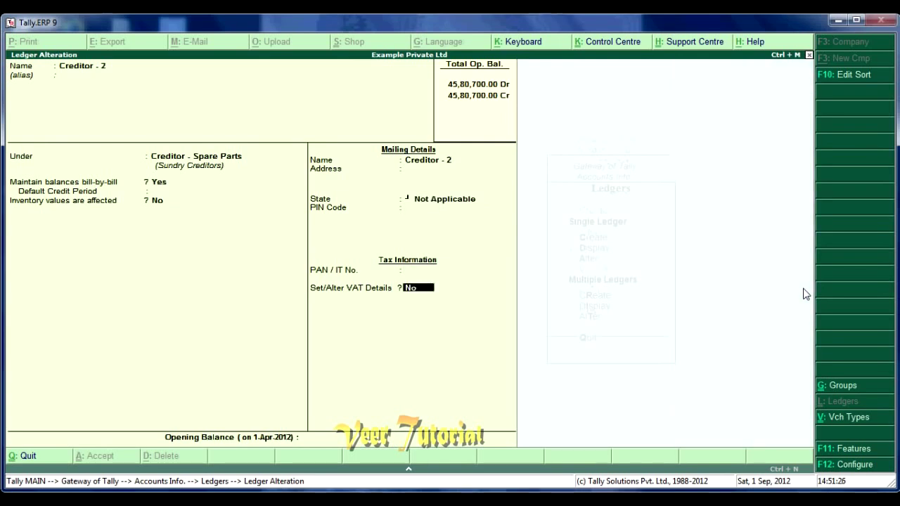
key(Return)
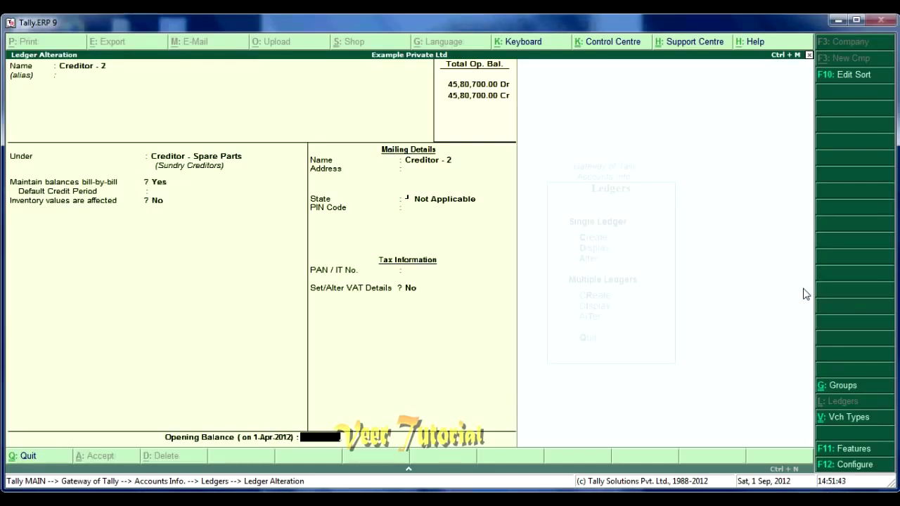
Enter an opening balance of 1,00,000 Cr for Creditor - 2.
text(00000)
key(Return)
key(Return)
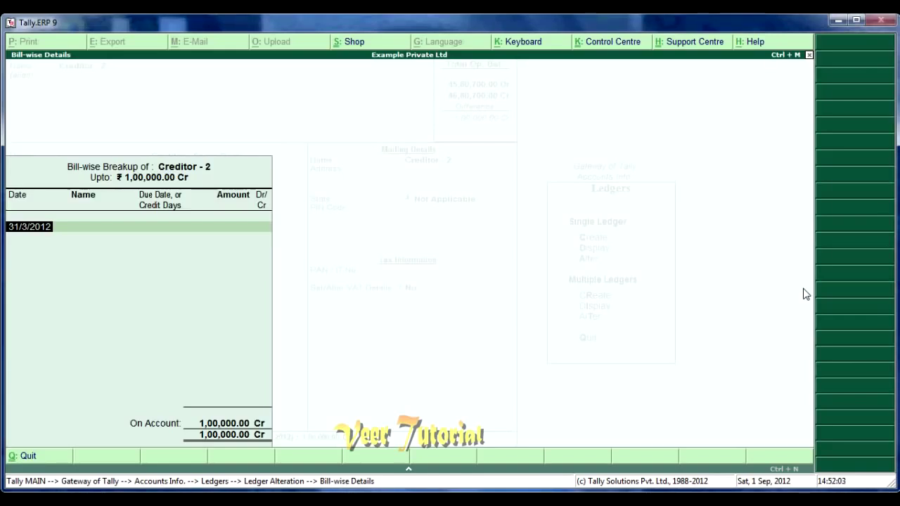
Add bill 123 dated 31/3/2012, due 31-Mar-2012, for 20,000 Cr to the bill-wise breakup of Creditor - 2.
key(Return)
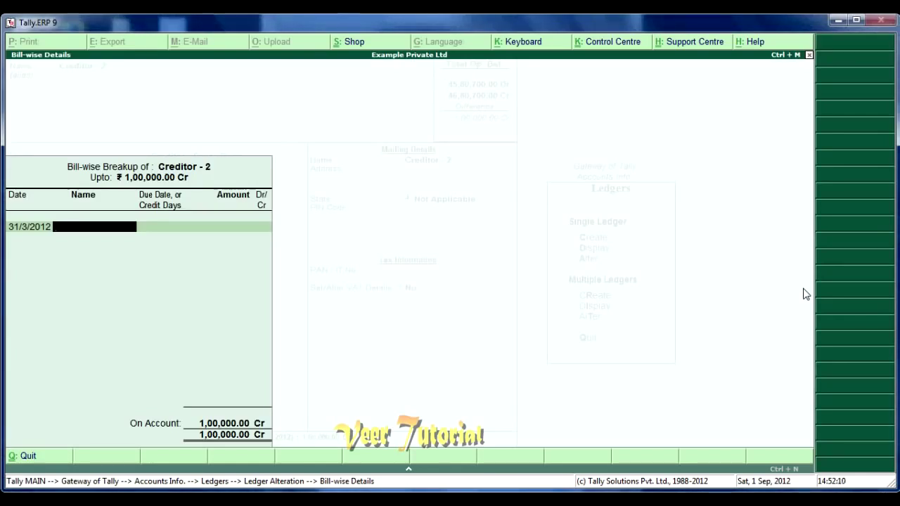
text(123)
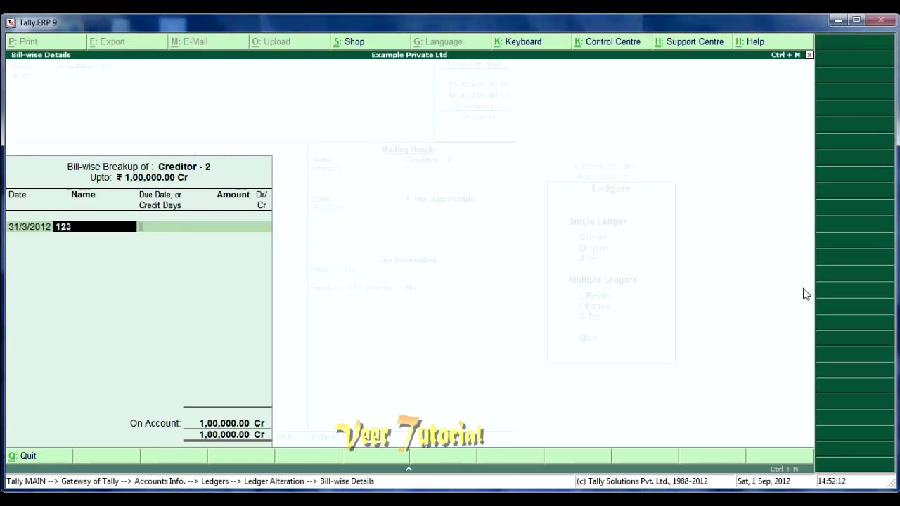
key(Return)
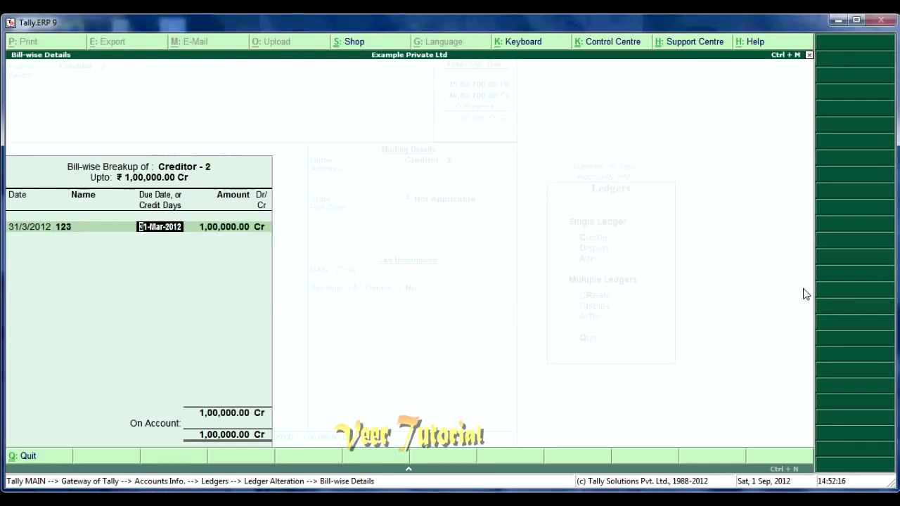
key(Return)
text(20000)
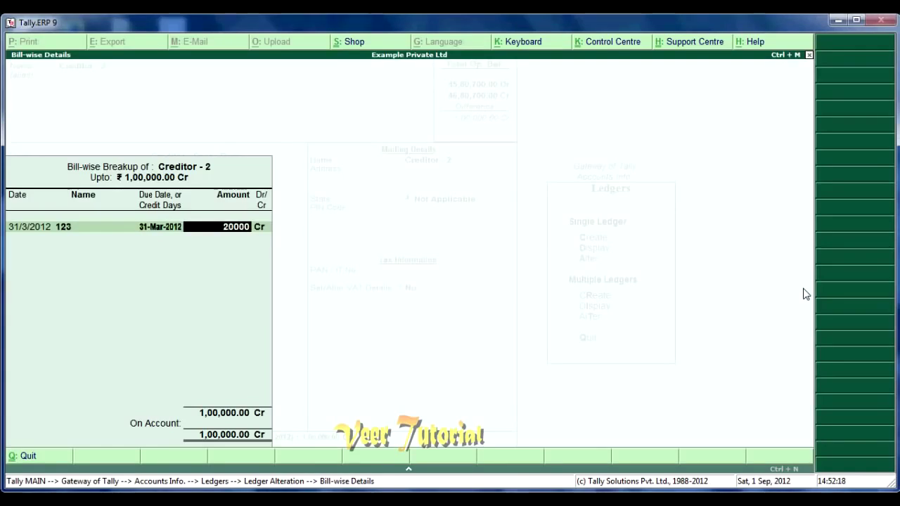
key(Return)
key(Return)
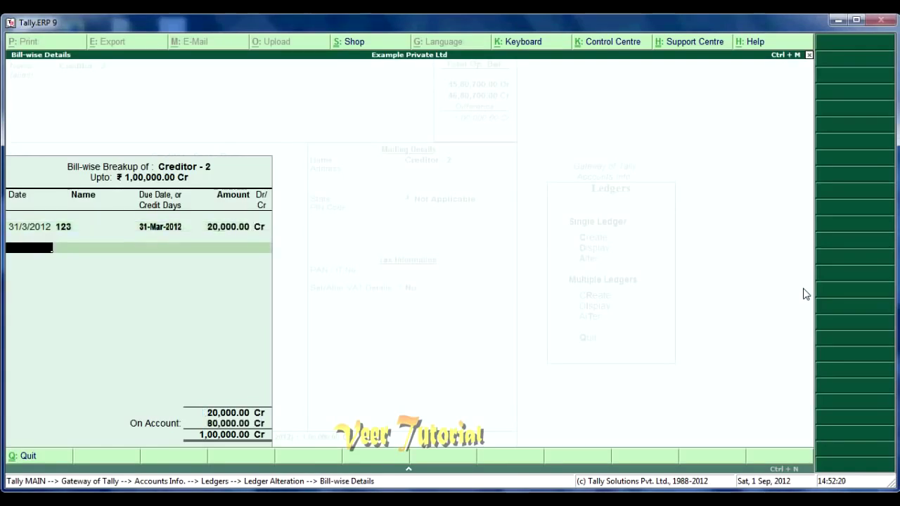
Add bill 234 dated 31/3/2012, due 31-Mar-2012, for 40,000 Cr to the bill-wise breakup.
text(31-3)
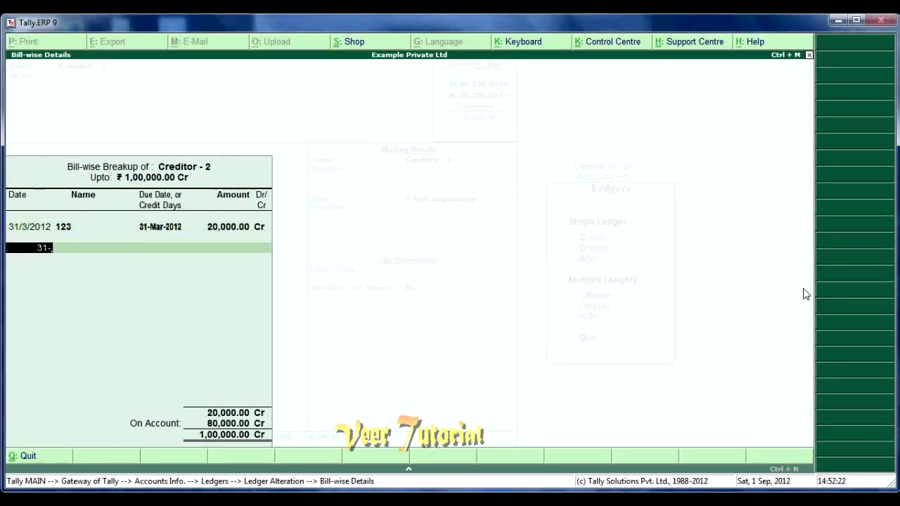
key(Return)
text(234)
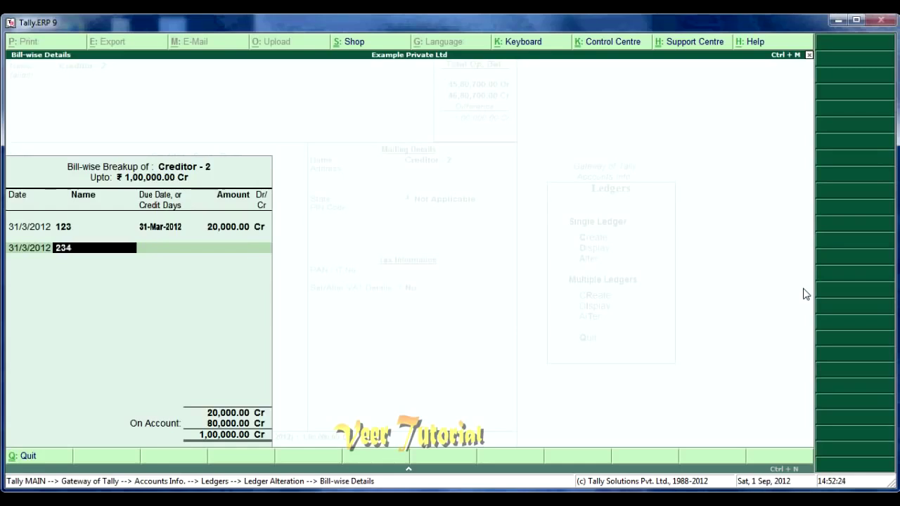
key(Return)
key(Return)
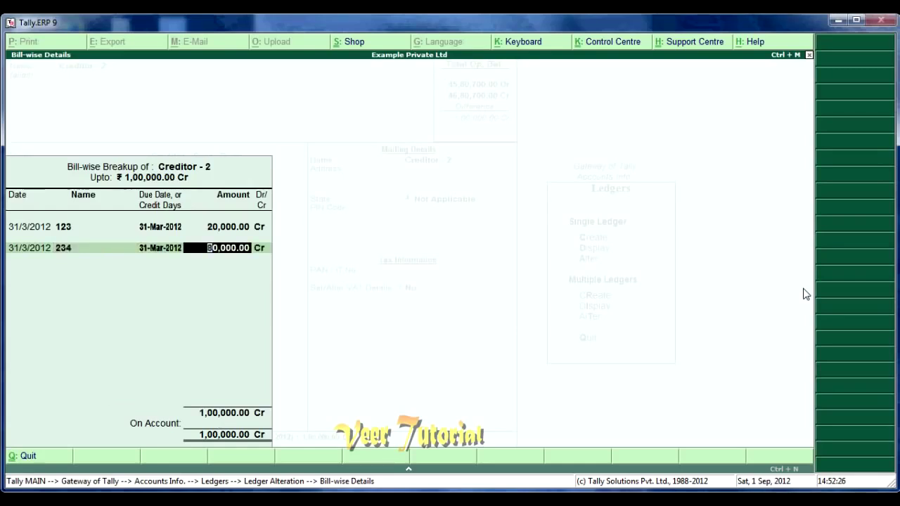
text(40000)
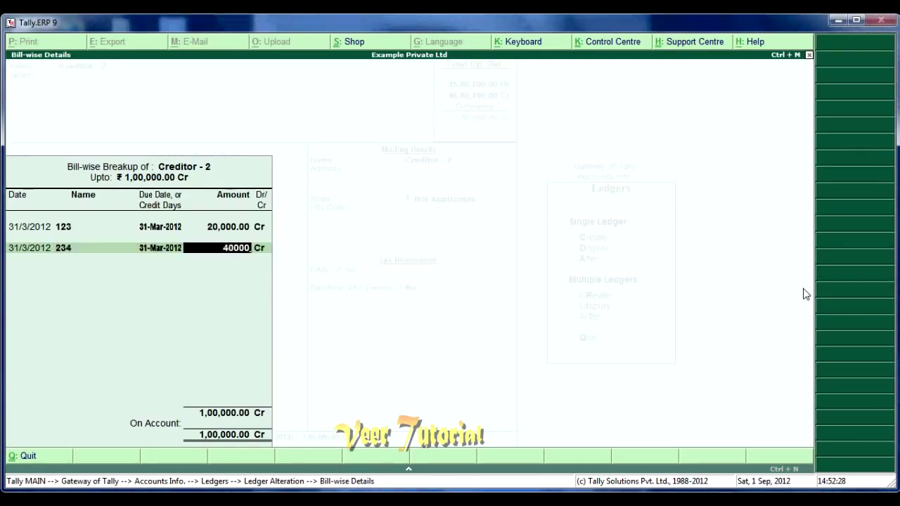
key(Return)
key(Return)
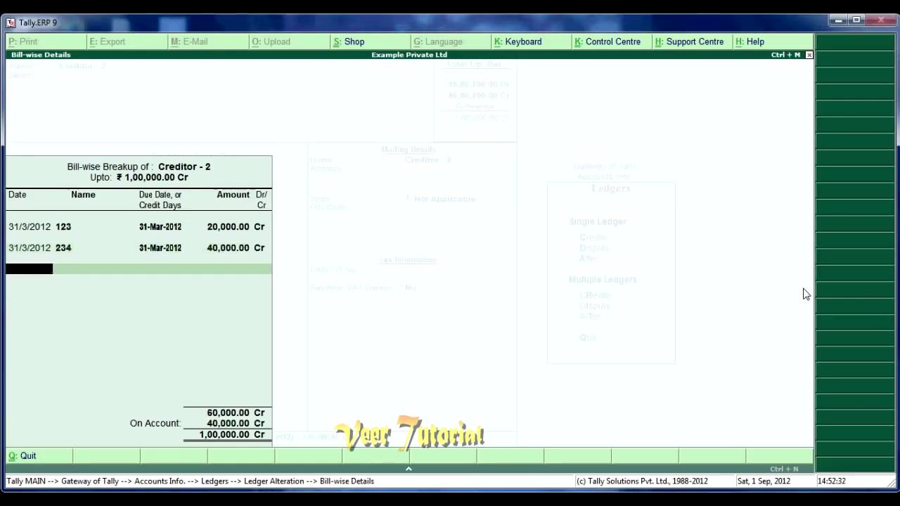
Add bill 456 dated 31/3/2012, due 1-May-2012, for 40,000 Cr to the bill-wise breakup.
text(31)
text(-)
key(BackSpace)
key(BackSpace)
key(BackSpace)
text(31)
key(Return)
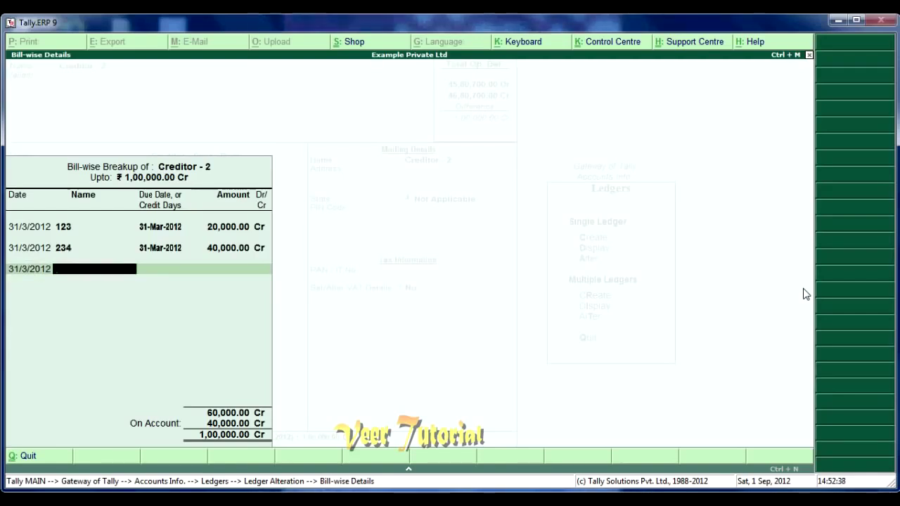
text(456)
key(Return)
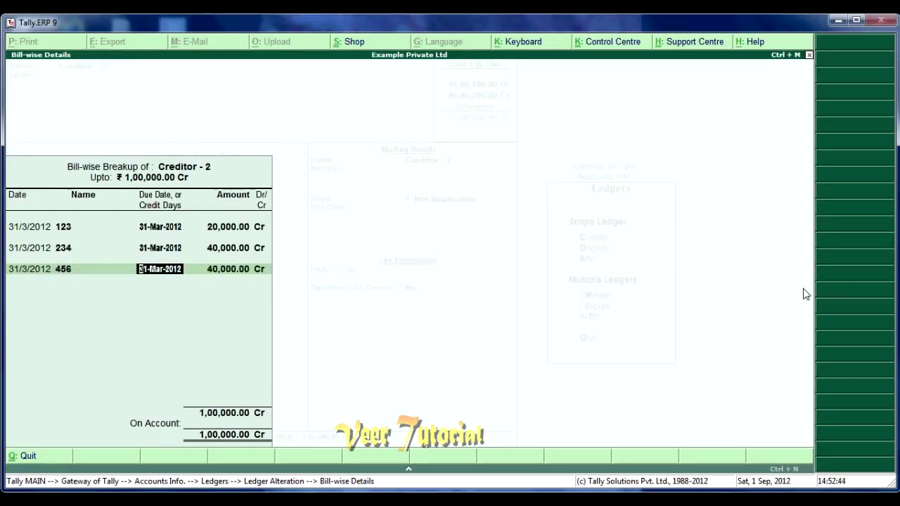
text(1-5)
key(Return)
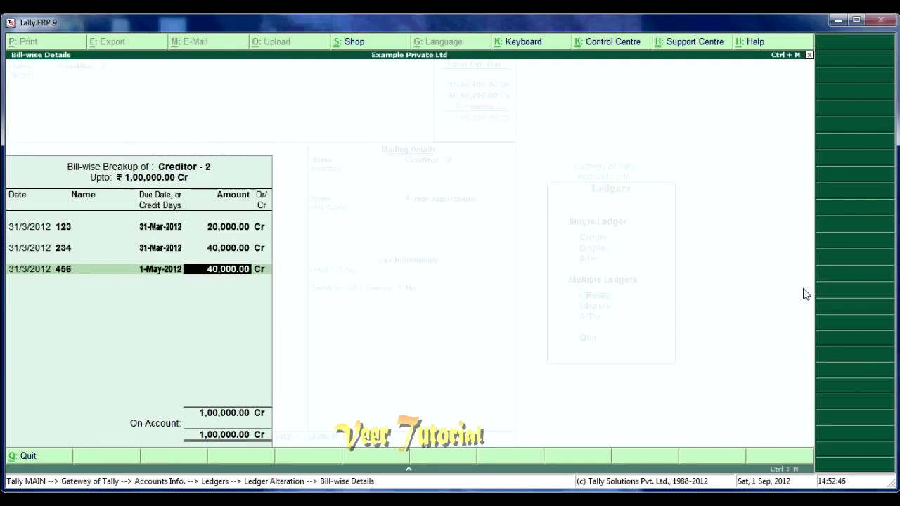
key(Return)
key(Return)
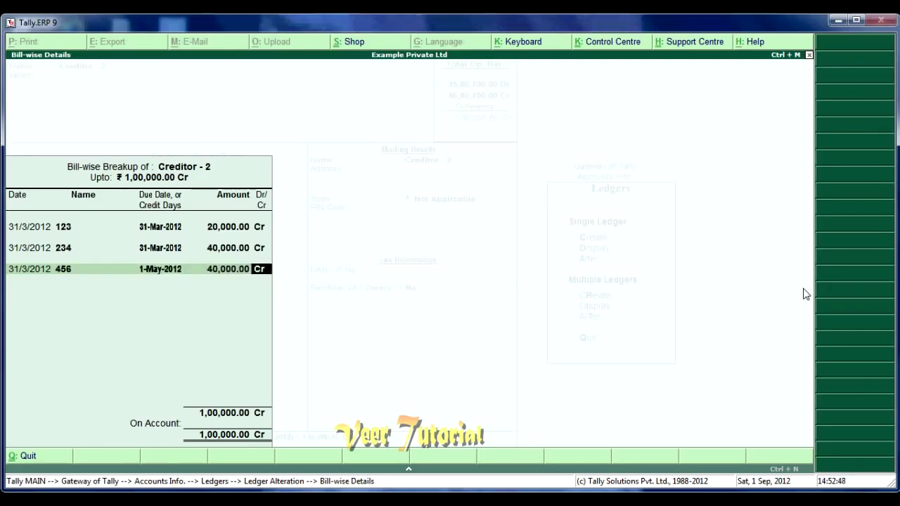
Accept the bill-wise breakup and save the Creditor - 2 ledger.
key(Return)
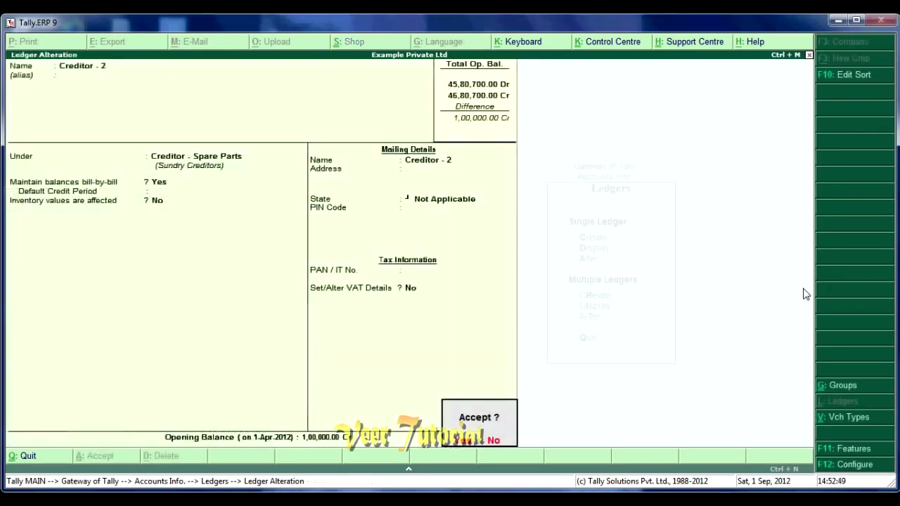
key(Return)
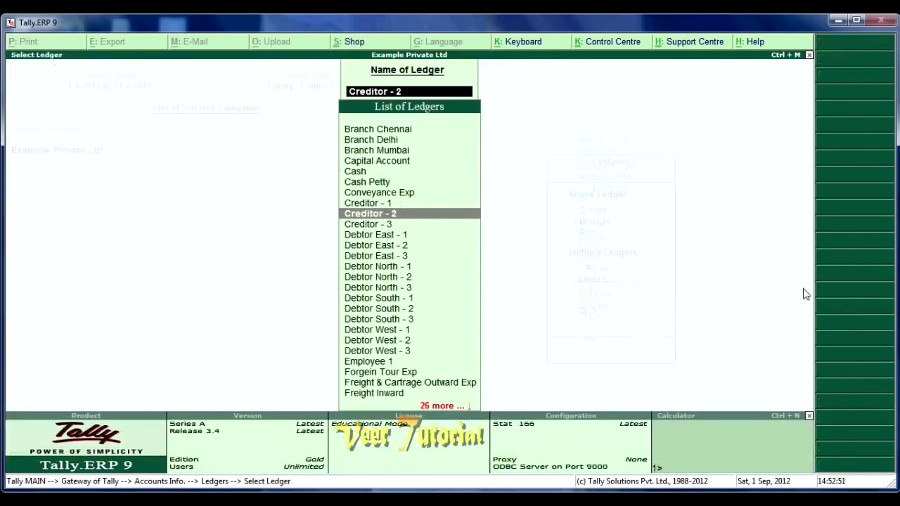
Open the Debtor East - 1 ledger for alteration and set its default credit period to 30 days.
key(Down)
key(Down)
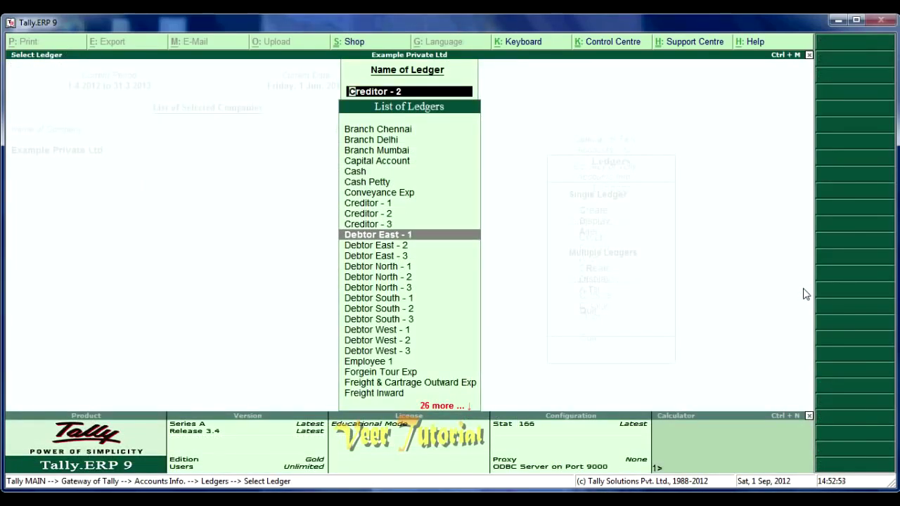
key(Return)
key(Return)
key(Return)
key(Return)
key(Return)
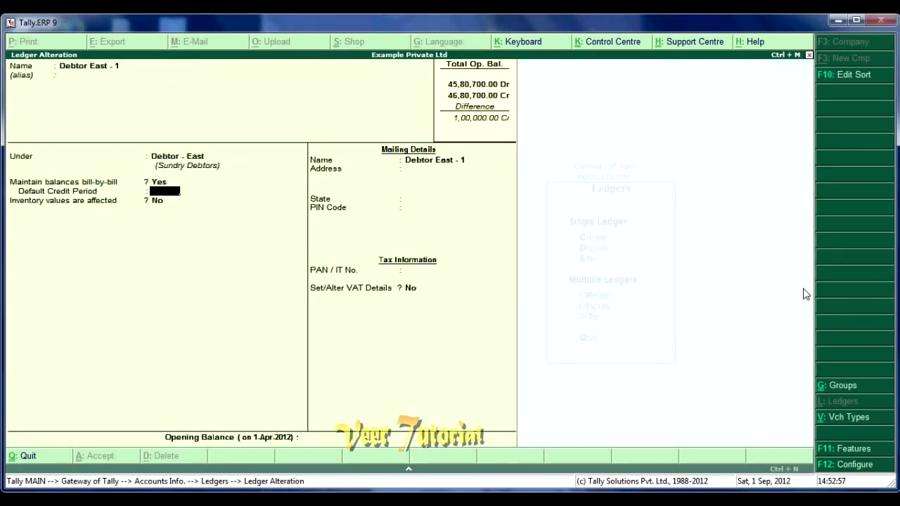
text(30)
key(Return)
key(Return)
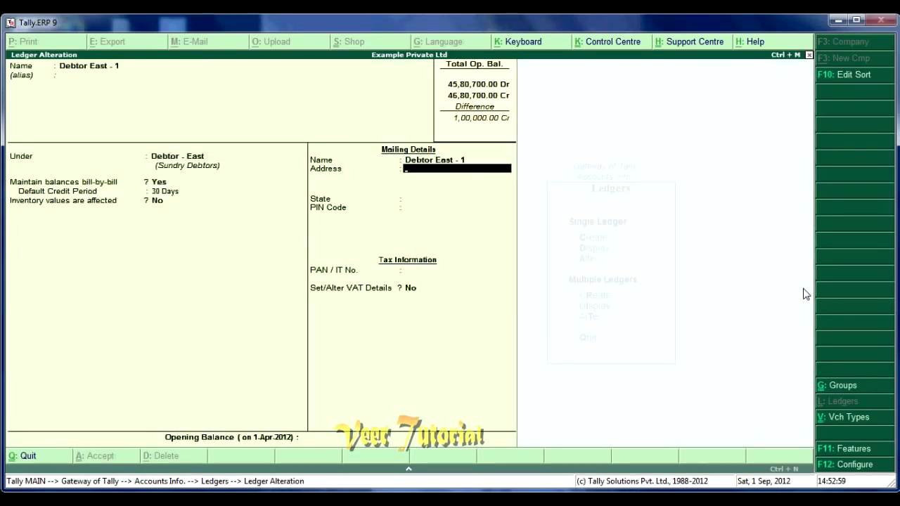
Set the state to Not Applicable, leave the opening balance blank and save the Debtor East - 1 ledger.
key(Return)
key(Return)
key(Return)
key(Return)
key(Return)
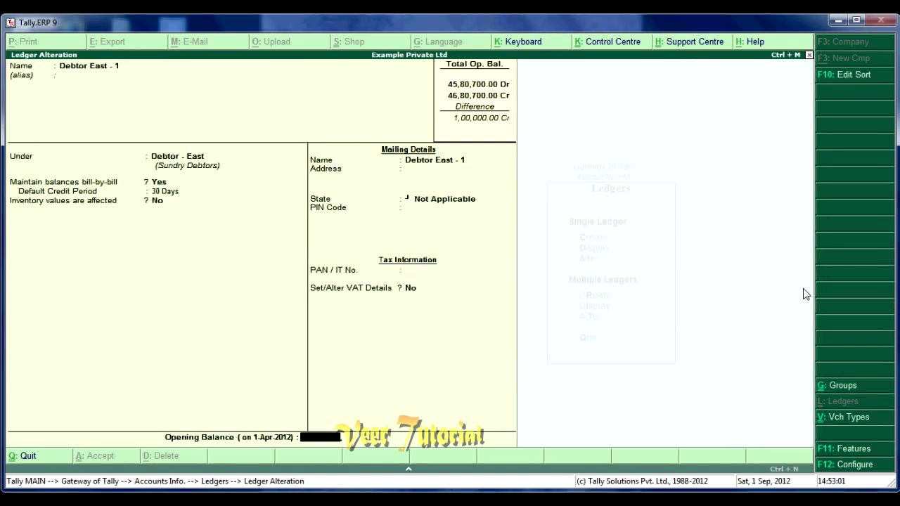
key(Return)
key(Return)
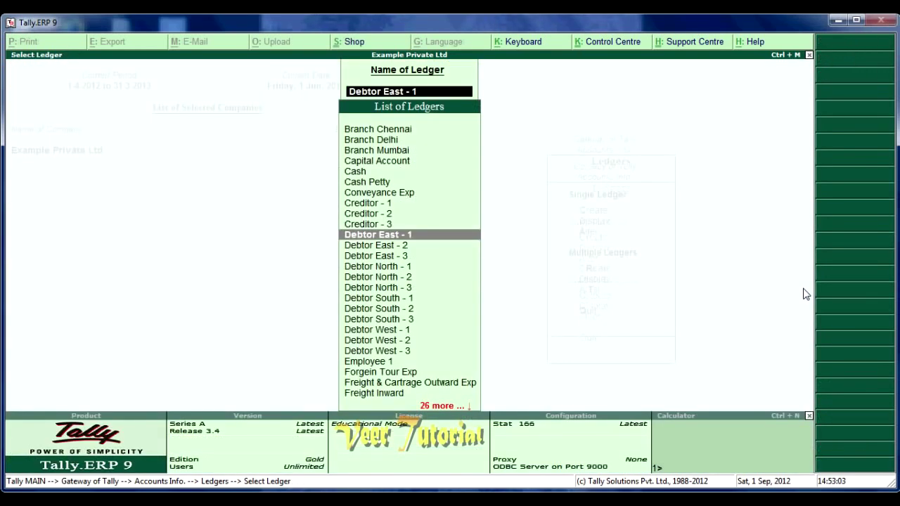
Look through the debtor ledgers from Debtor North - 1 to Debtor South - 2 and quit without changes.
key(Down)
key(Down)
key(Down)
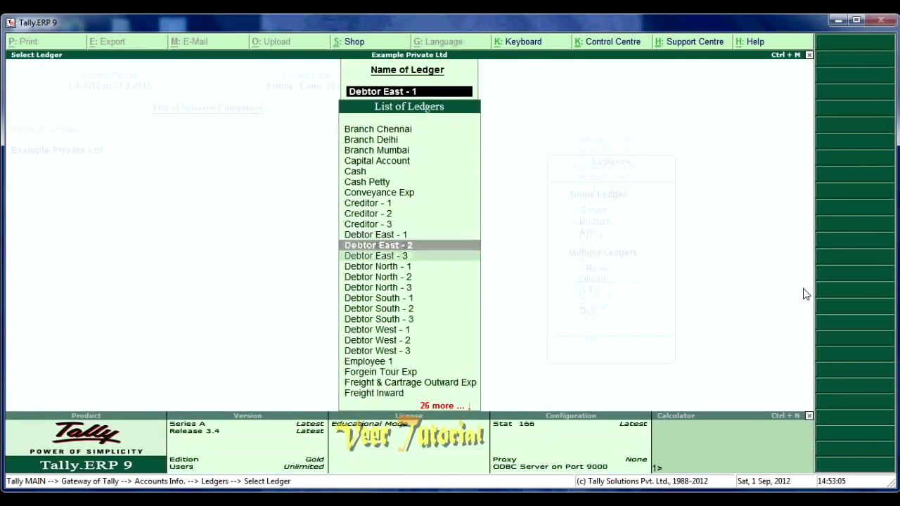
key(Return)
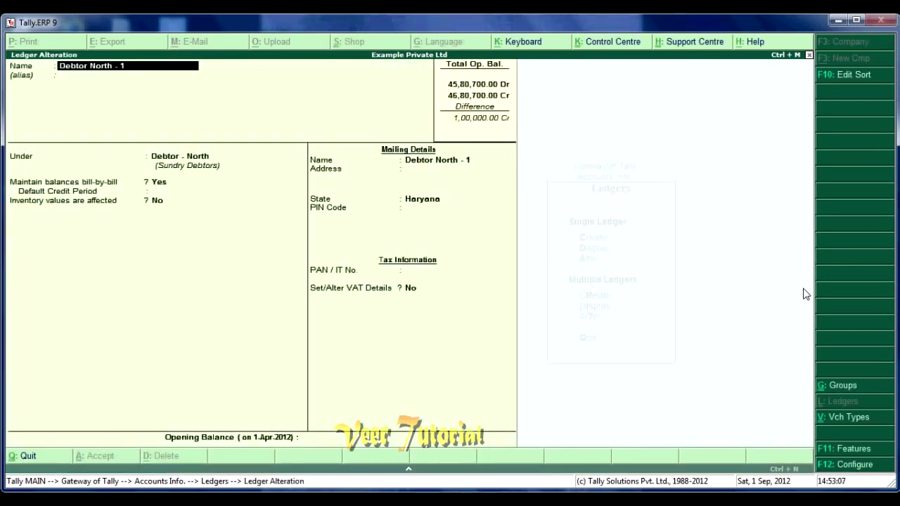
key(Page_Down)
key(Page_Down)
key(Page_Down)
key(Escape)
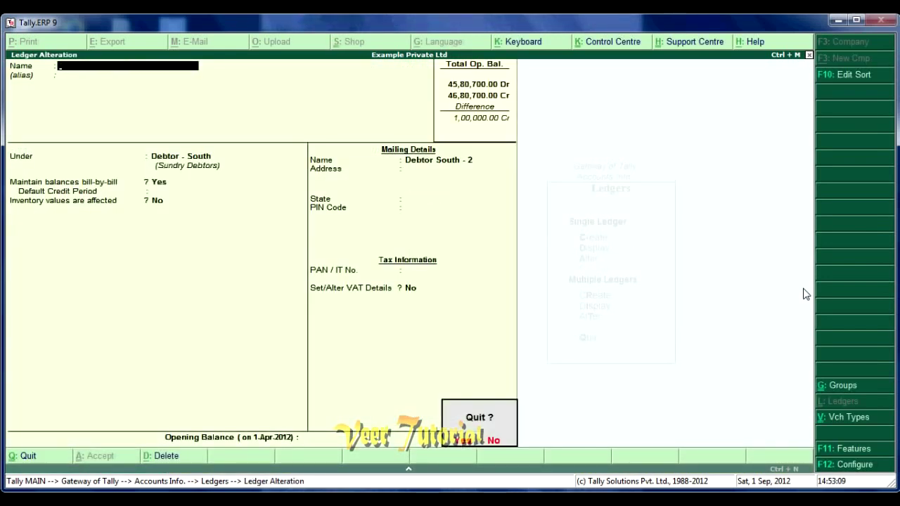
key(Return)
Leave ledger alteration and return to the Gateway of Tally.
key(Escape)
key(Escape)
key(Escape)
key(Escape)
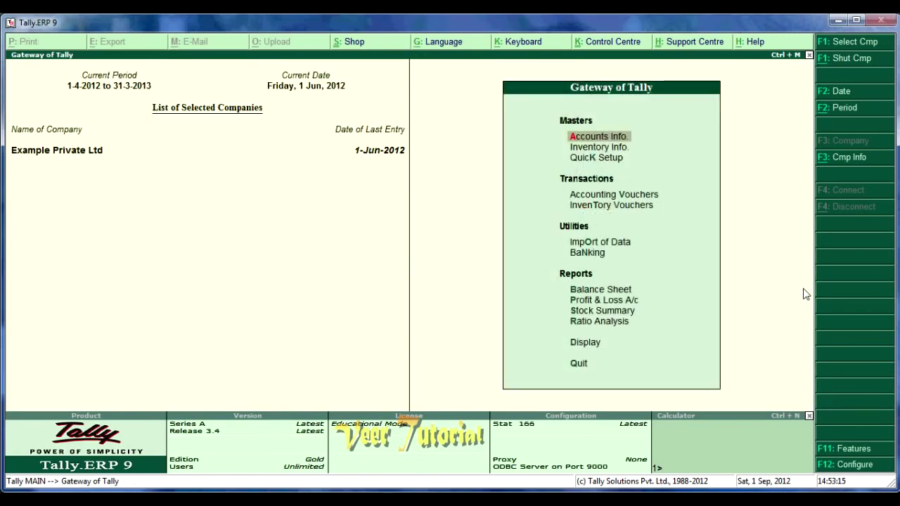
key(Down)
key(Down)
key(Down)
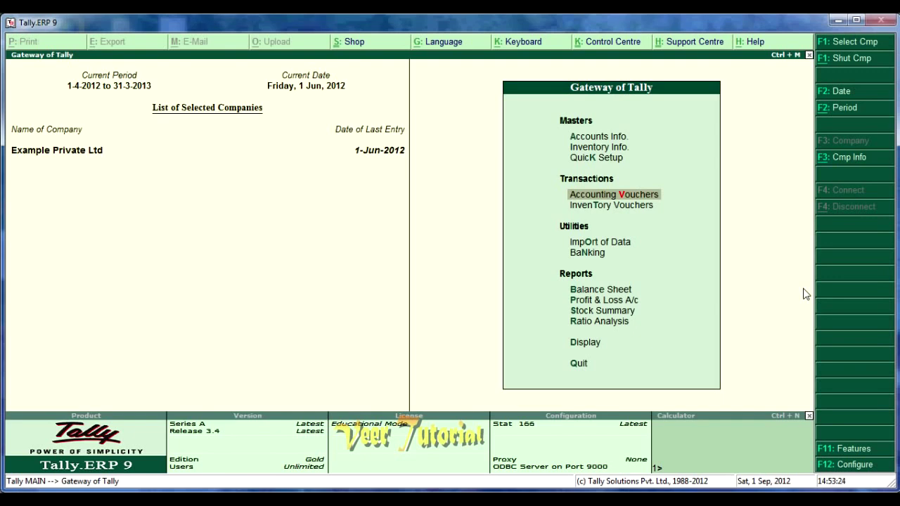
Display the ledger vouchers of Creditor - 1 from the account books.
key(d)
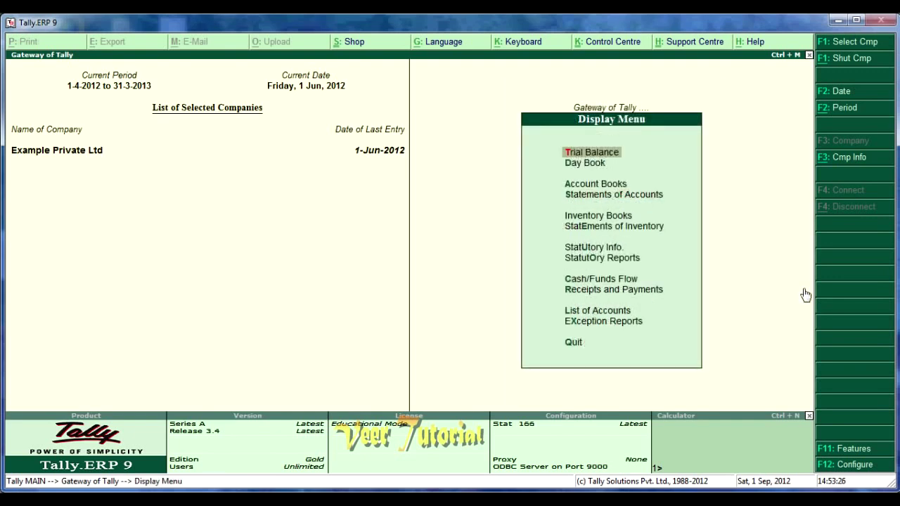
key(a)
text(l)
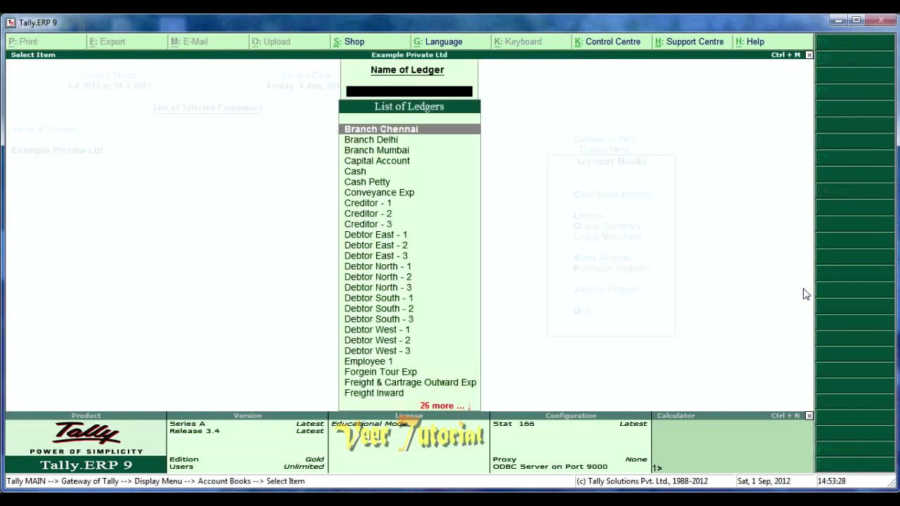
text(Cre)
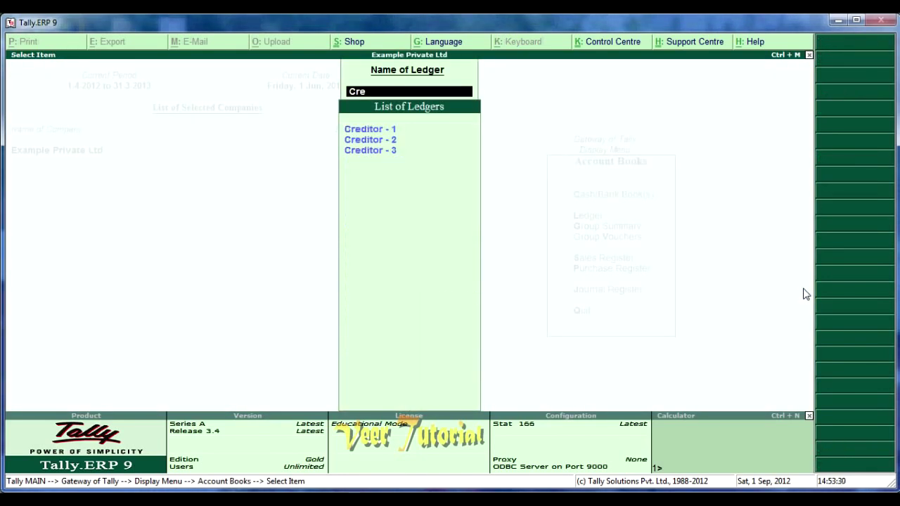
key(Return)
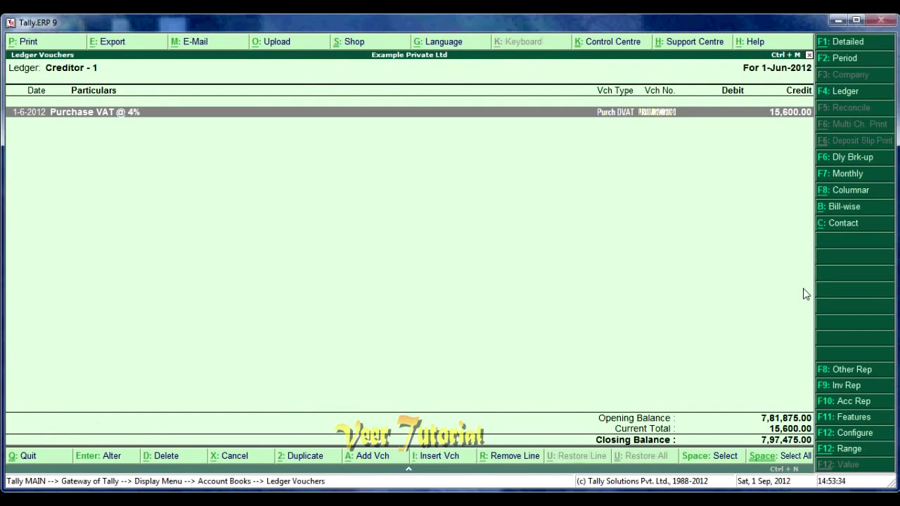
Set the ledger report period to run from 1-4-2012 to 1-6-2012.
key(F2)
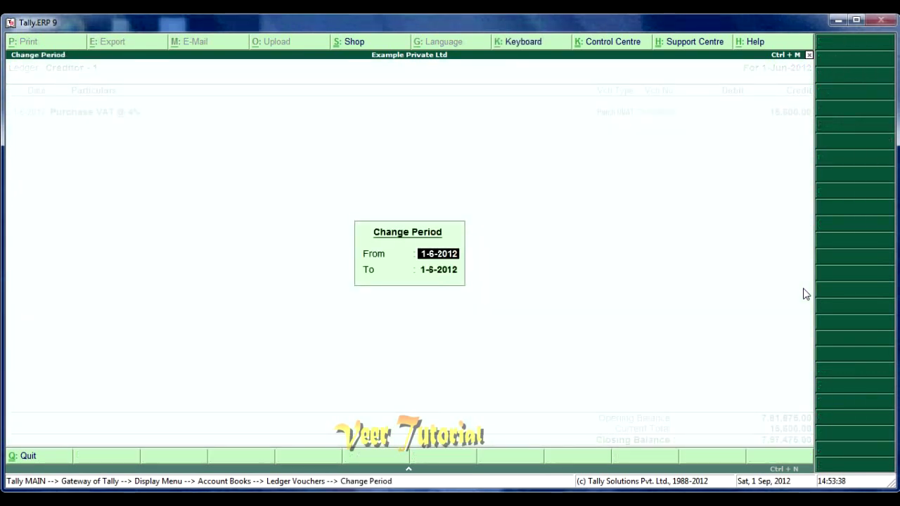
text(1-4)
key(Return)
key(Return)
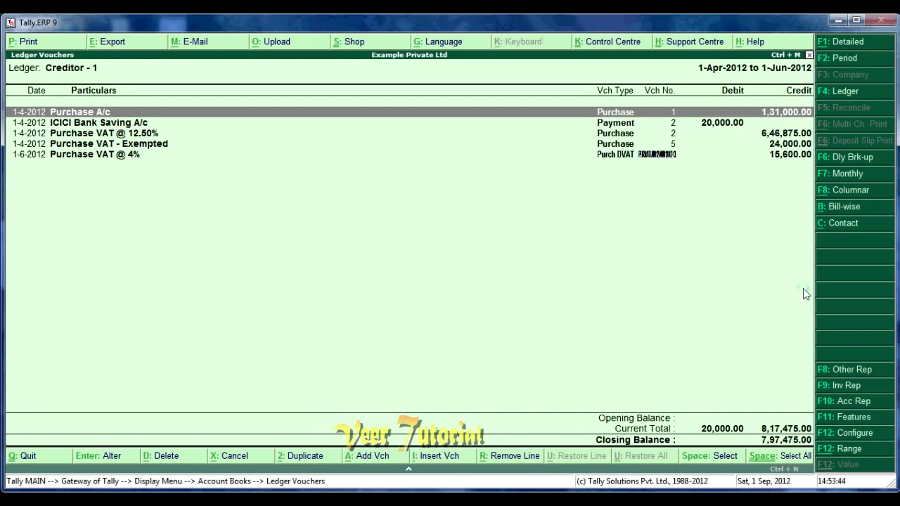
Open purchase voucher No. 1 of Creditor - 1 and go through its header fields to the item lines.
key(Return)
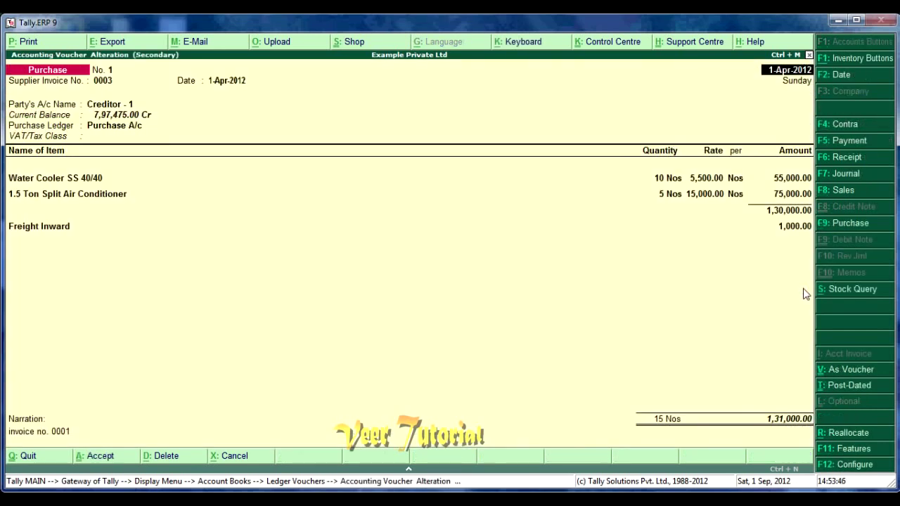
key(Return)
key(Return)
key(Return)
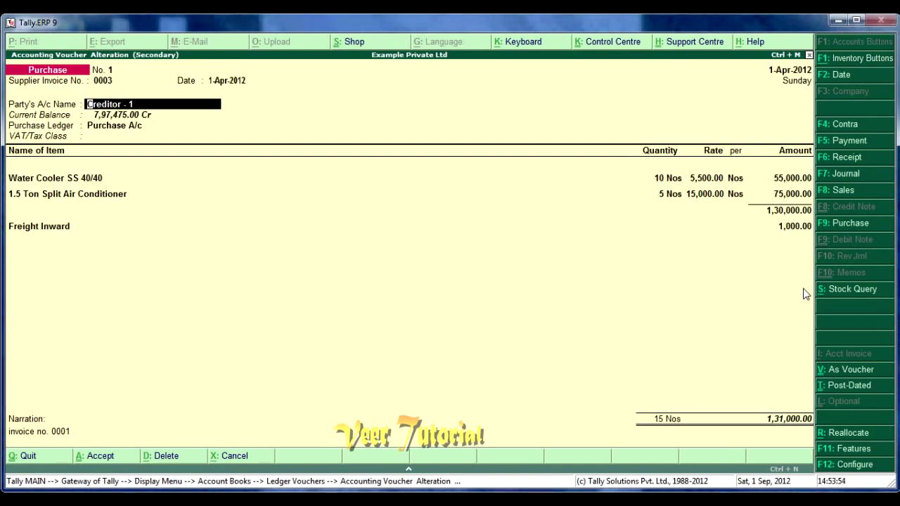
key(Return)
key(Return)
key(Return)
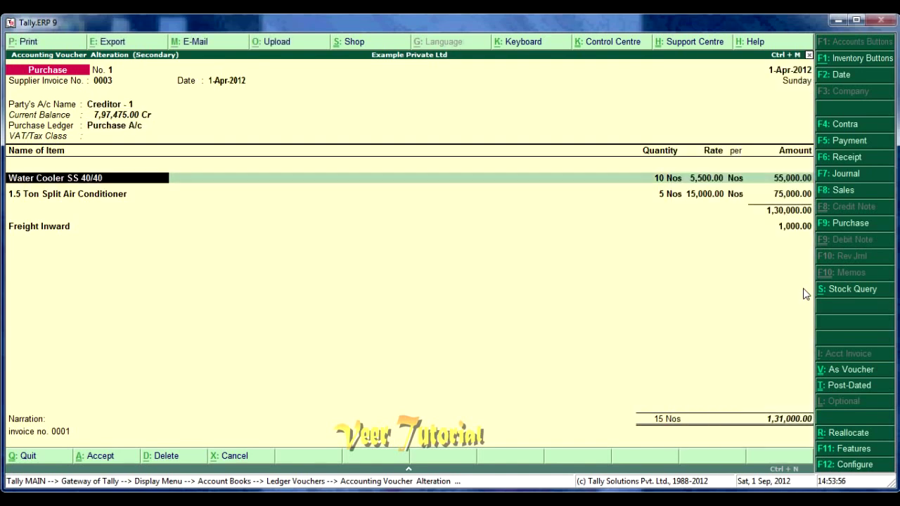
Go through the item and Freight Inward lines of the purchase voucher and accept it without changes.
key(Return)
key(Return)
key(Return)
key(Return)
key(Return)
key(Return)
key(Return)
key(Return)
key(Return)
key(Return)
key(Return)
key(Return)
key(Return)
key(Return)
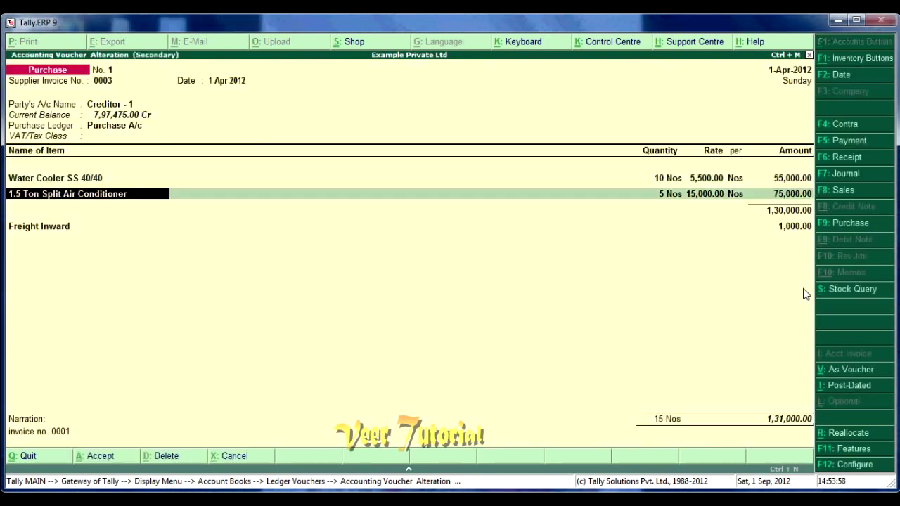
key(Return)
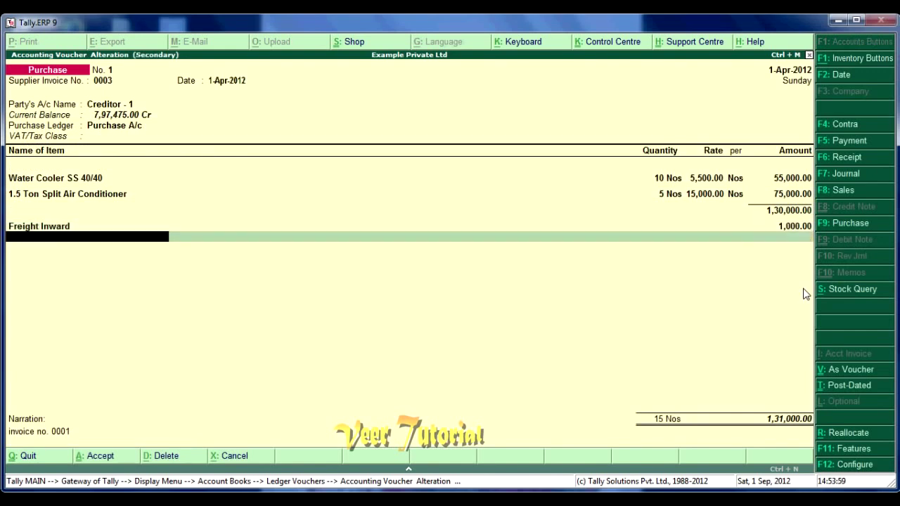
key(Return)
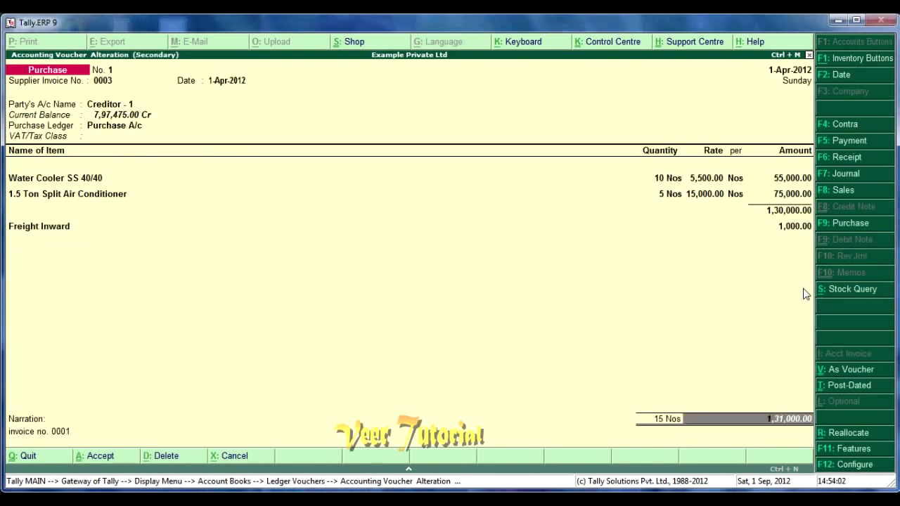
key(Return)
key(Return)
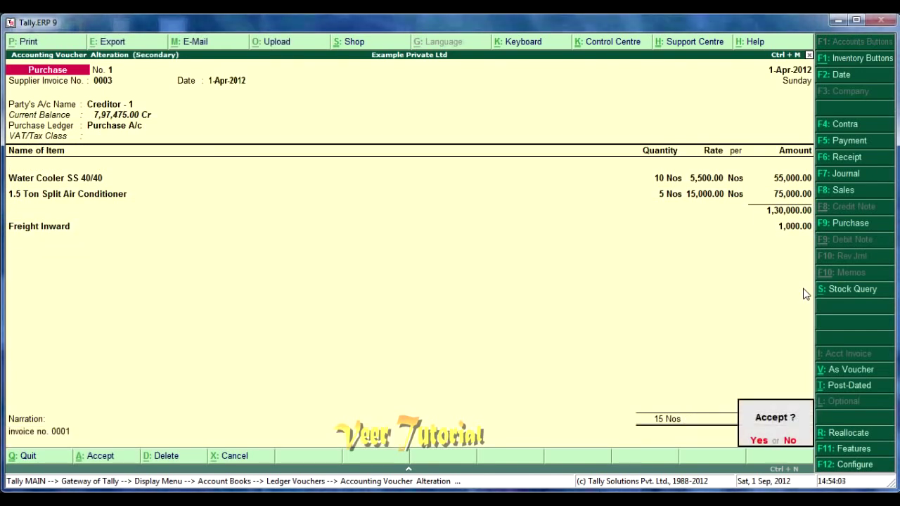
key(Return)
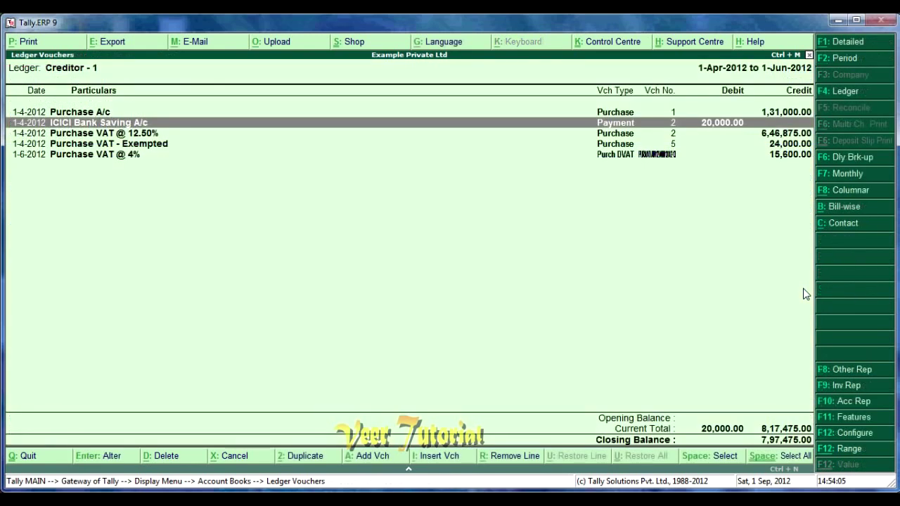
Reopen purchase voucher No. 1 for alteration and advance to the party's account name.
key(Up)
key(Return)
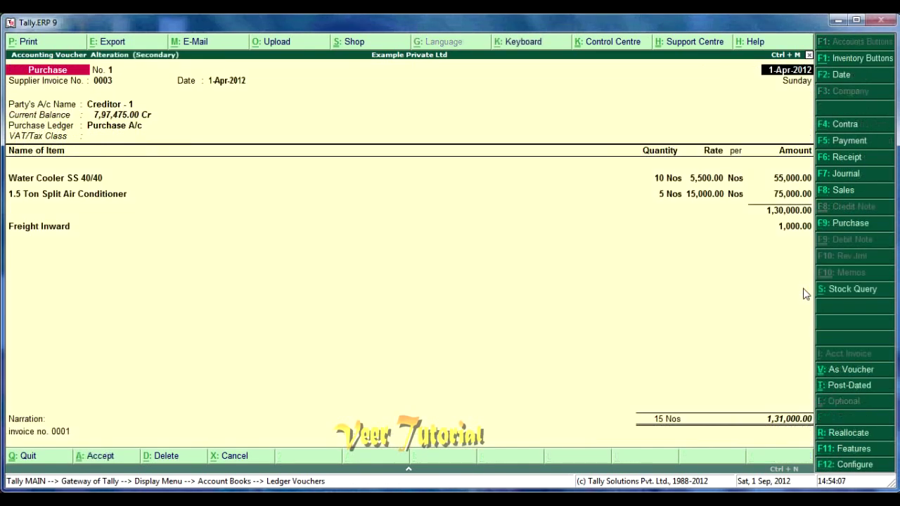
key(Return)
key(Return)
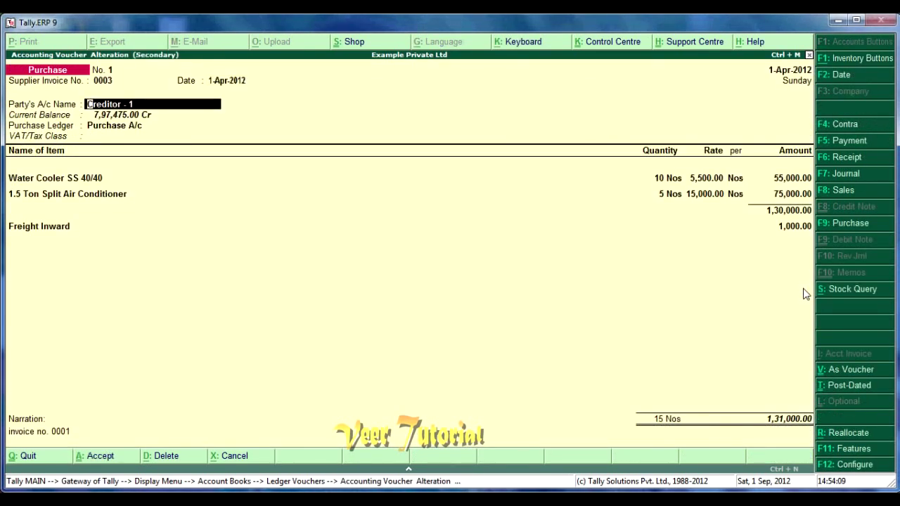
Check the bill-by-bill setting and default credit period in the Creditor - 1 ledger master, and quit without changes.
key(ctrl+Return)
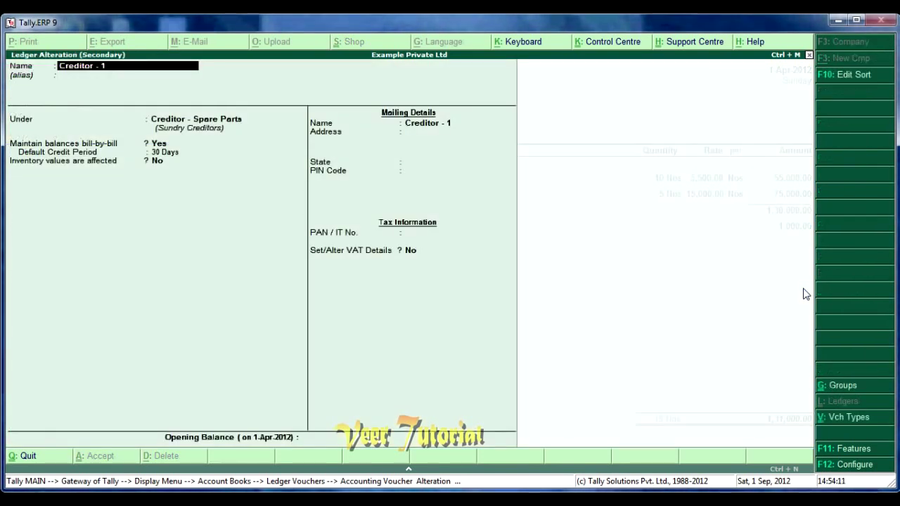
key(Escape)
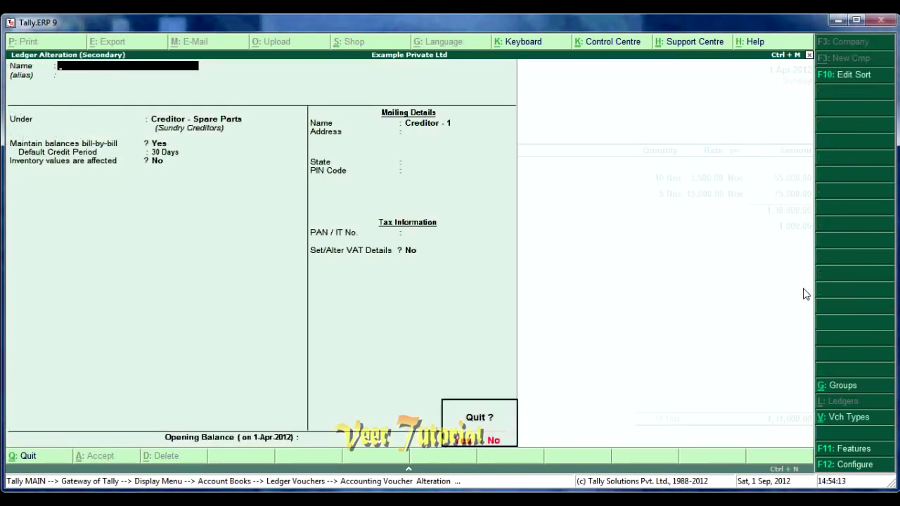
key(Return)
Set Use Defaults for Bill Allocations to No in the Purchase Invoice Configuration.
key(F12)
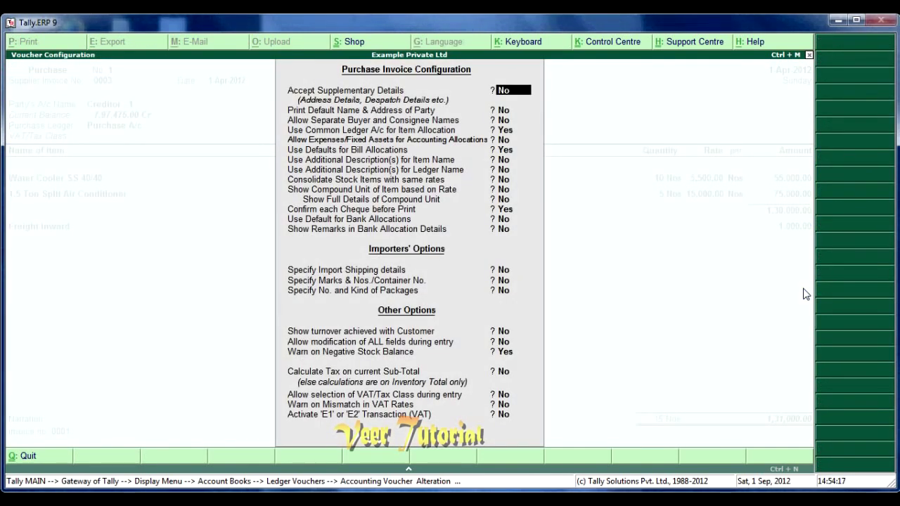
key(Return)
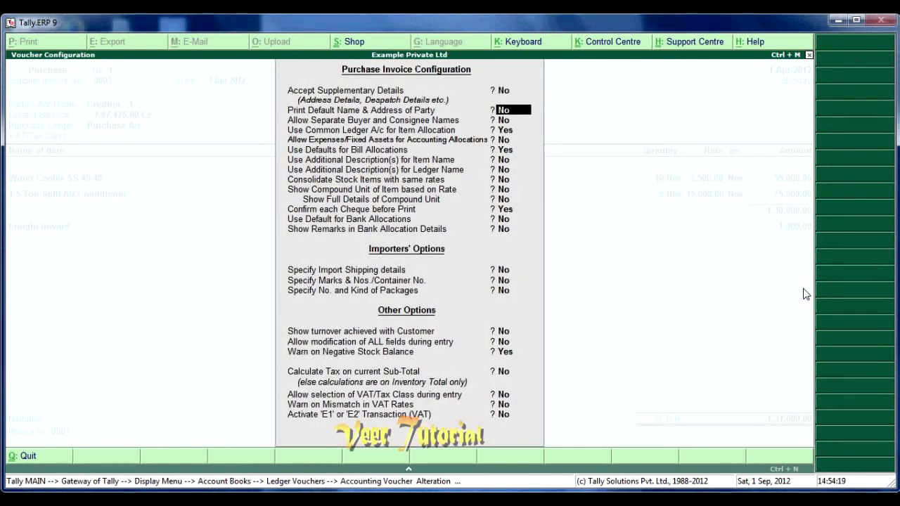
key(Return)
key(Return)
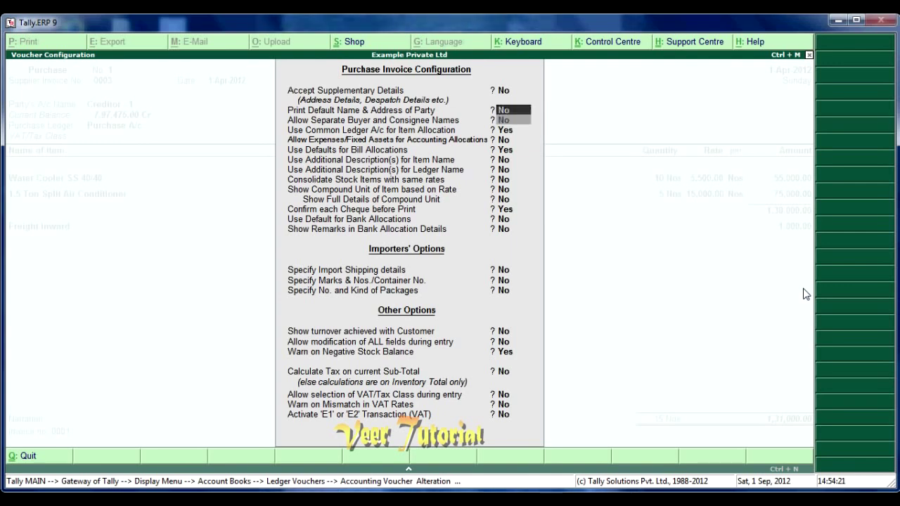
key(Return)
key(Return)
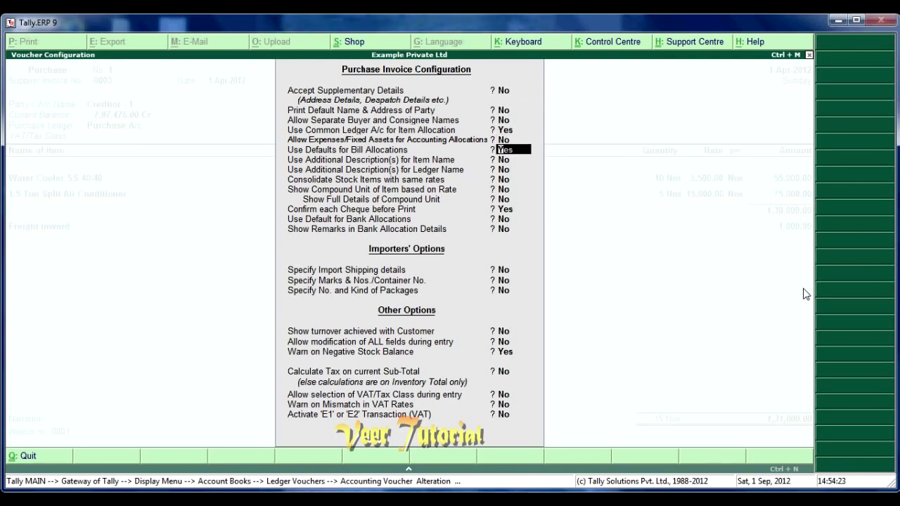
key(n)
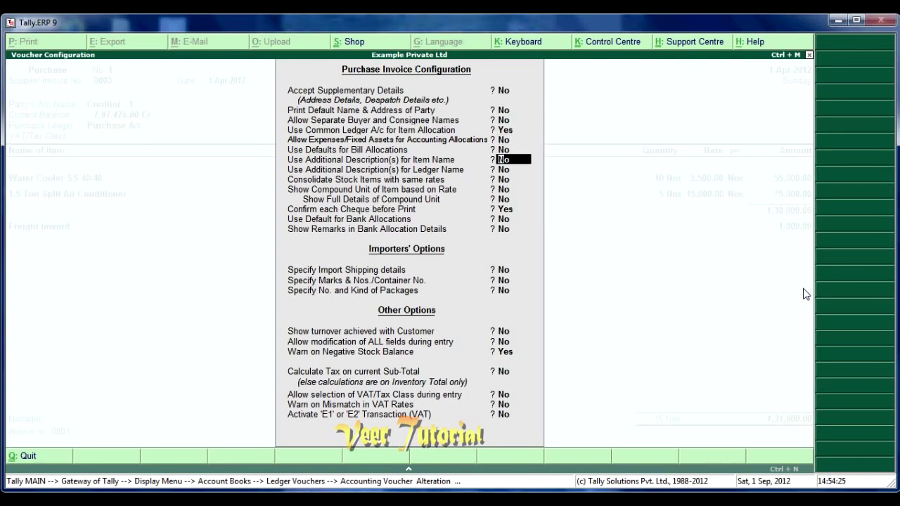
Save the Purchase Invoice Configuration and leave purchase voucher No. 1 for the ledger vouchers of Creditor - 1.
key(ctrl+a)
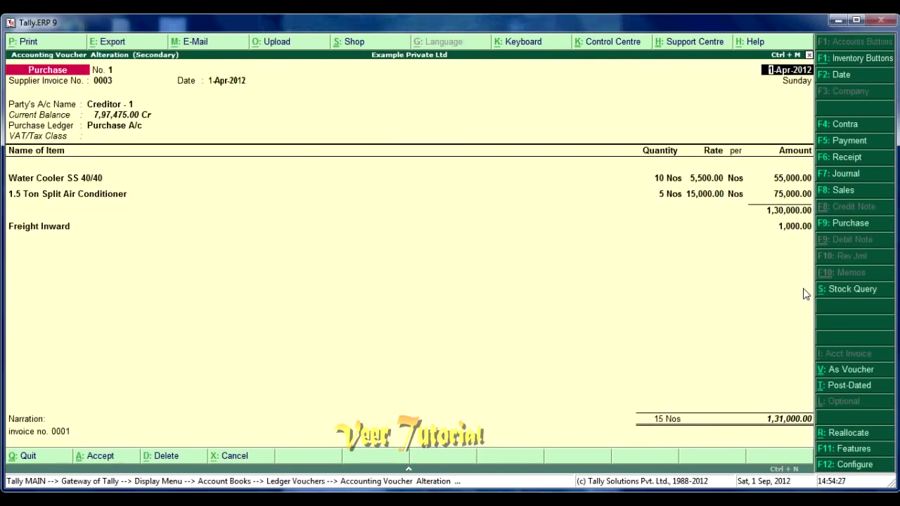
key(Return)
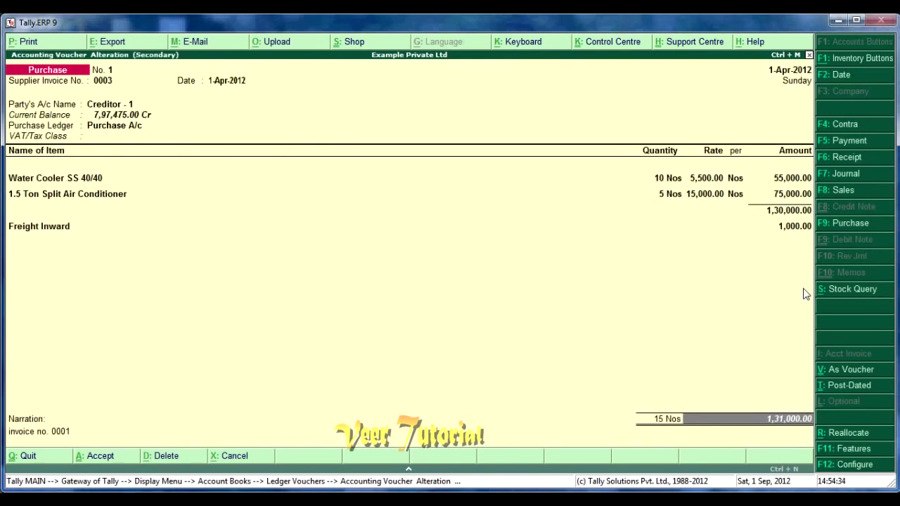
key(Escape)
key(Return)
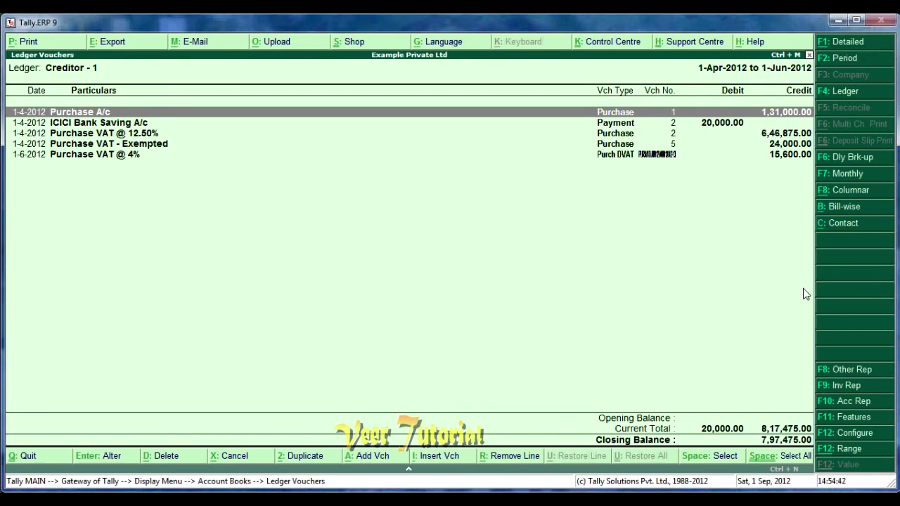
Reopen purchase voucher No. 1 and check the Use Defaults for Bill Allocations setting in its invoice configuration.
key(Return)
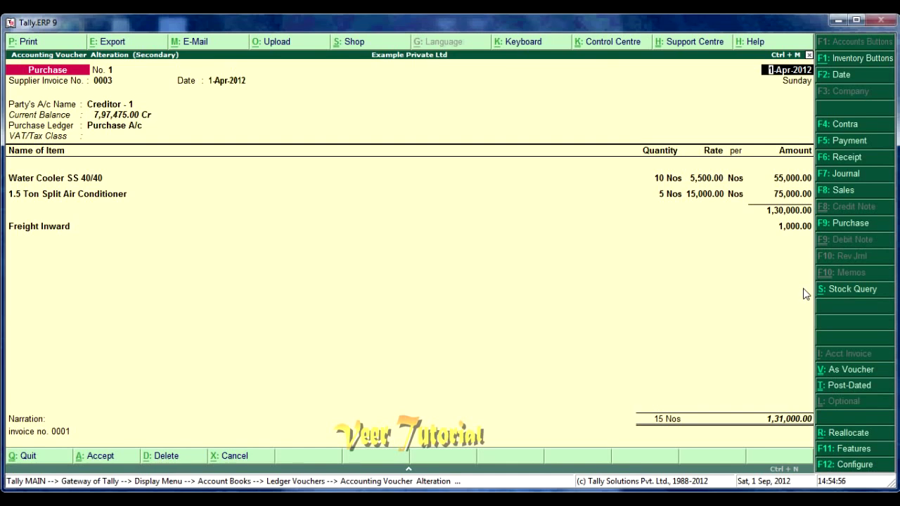
key(F12)
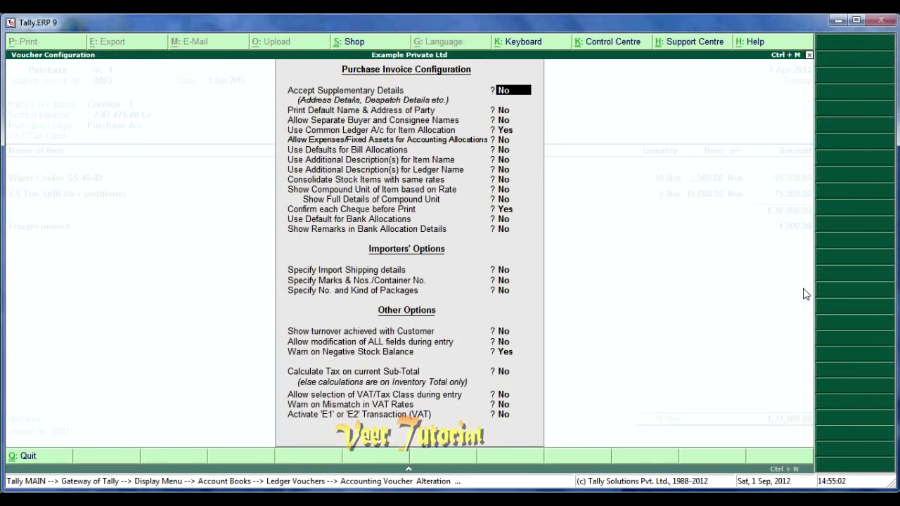
key(Return)
key(Return)
key(Return)
key(Return)
key(Return)
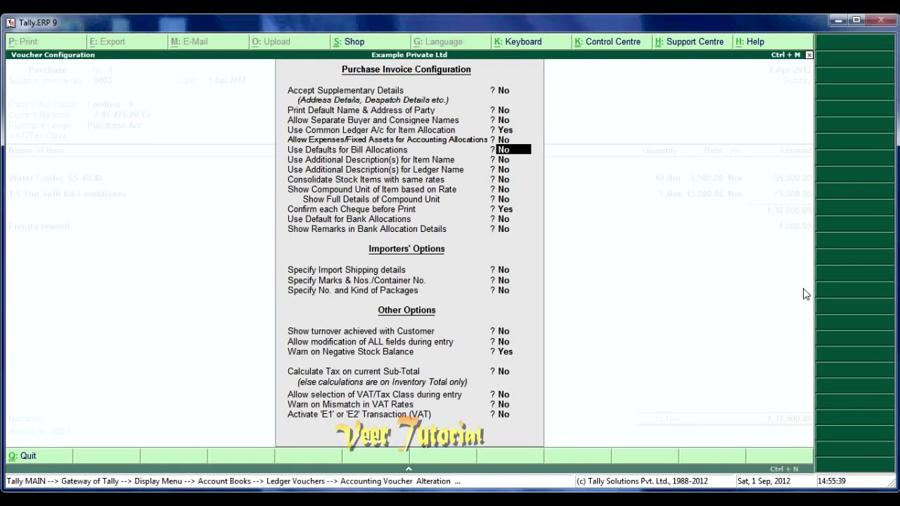
key(ctrl+a)
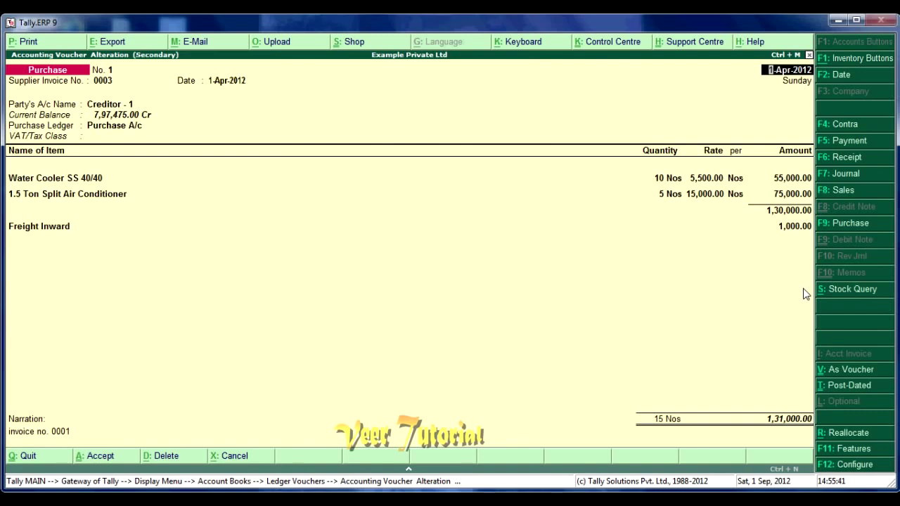
Advance through the purchase voucher's header, stock item and Freight Inward lines to the bill-wise details for Creditor - 1.
key(Return)
key(Return)
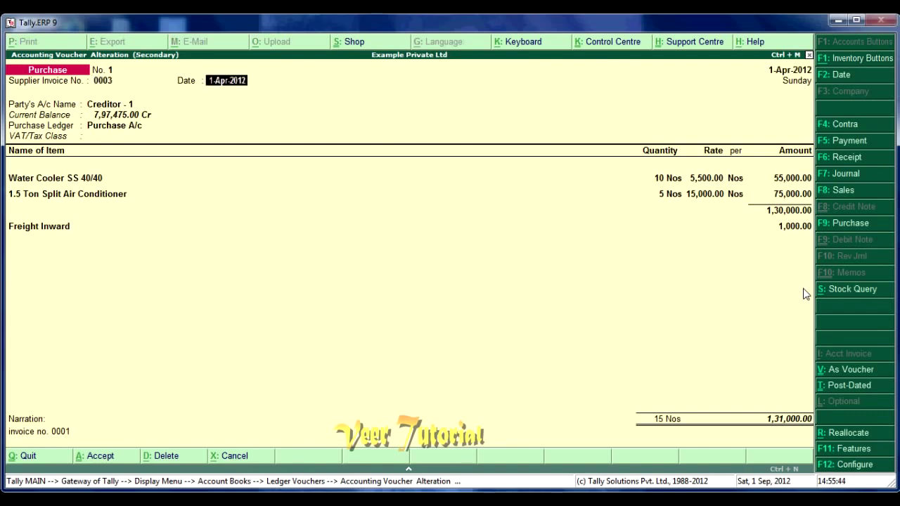
key(Return)
key(Return)
key(Return)
key(Return)
key(Return)
key(Return)
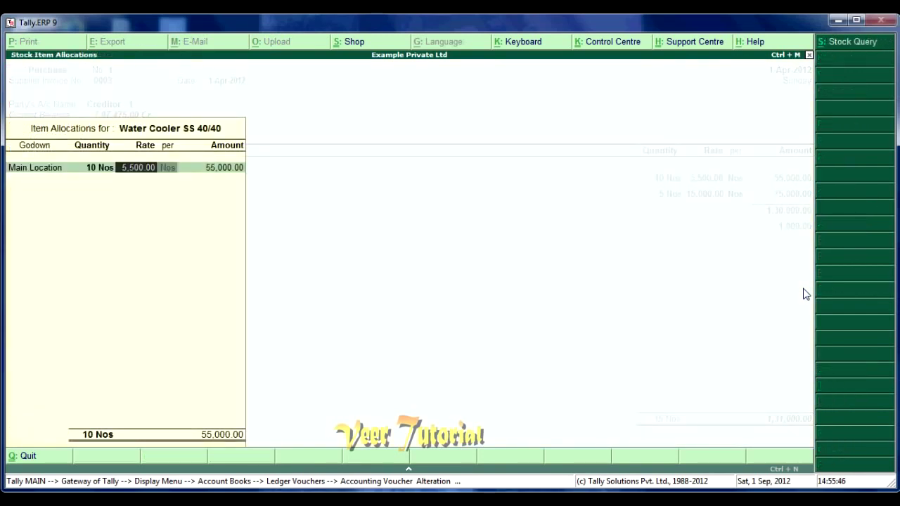
key(Return)
key(Return)
key(Return)
key(Return)
key(Return)
key(Return)
key(Return)
key(Return)
key(Return)
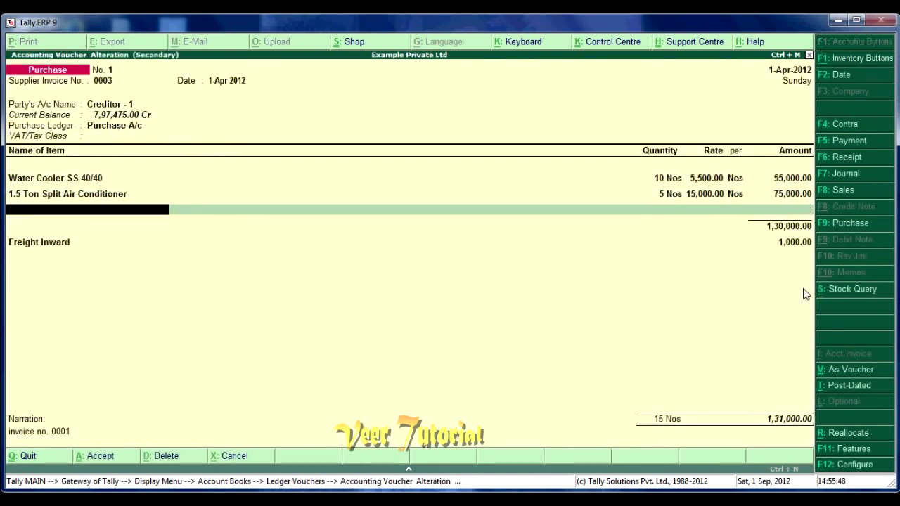
key(Return)
key(Return)
key(Return)
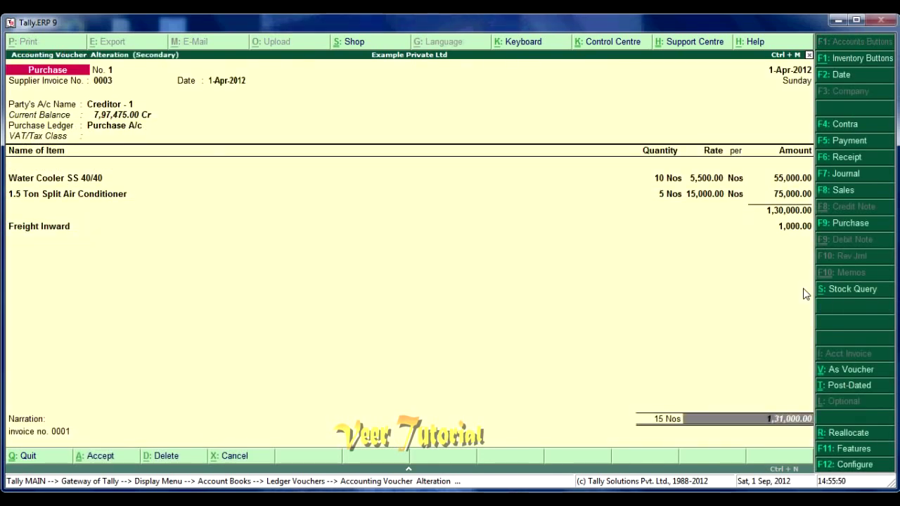
key(Return)
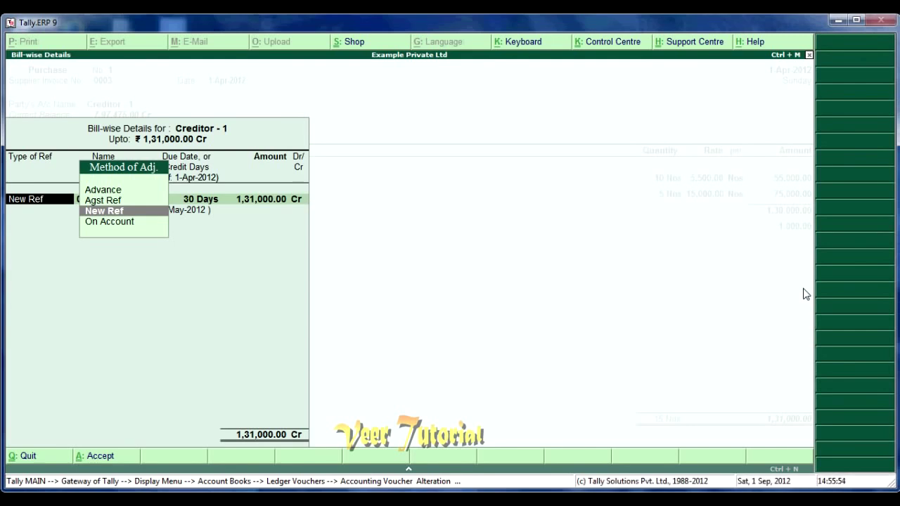
Allocate 31,000.00 Cr of the purchase to New Ref 0003 with a credit period of 30 days.
key(Return)
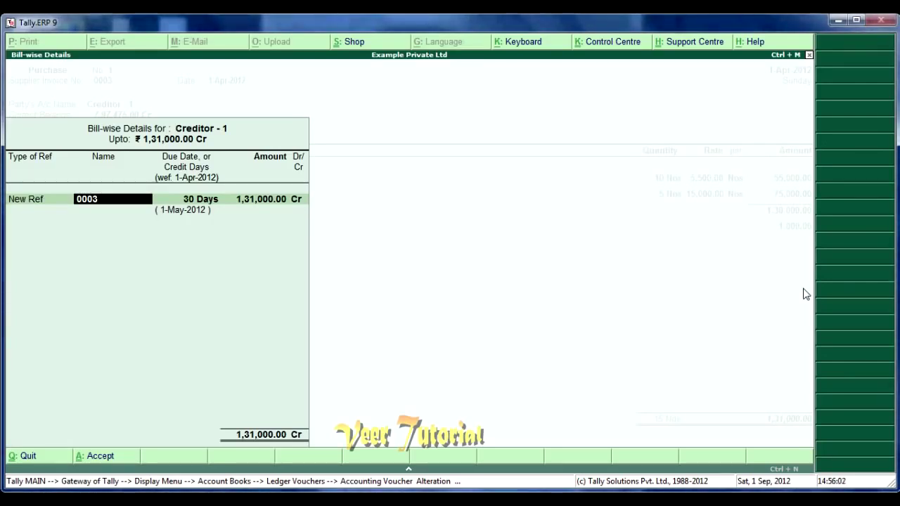
key(Return)
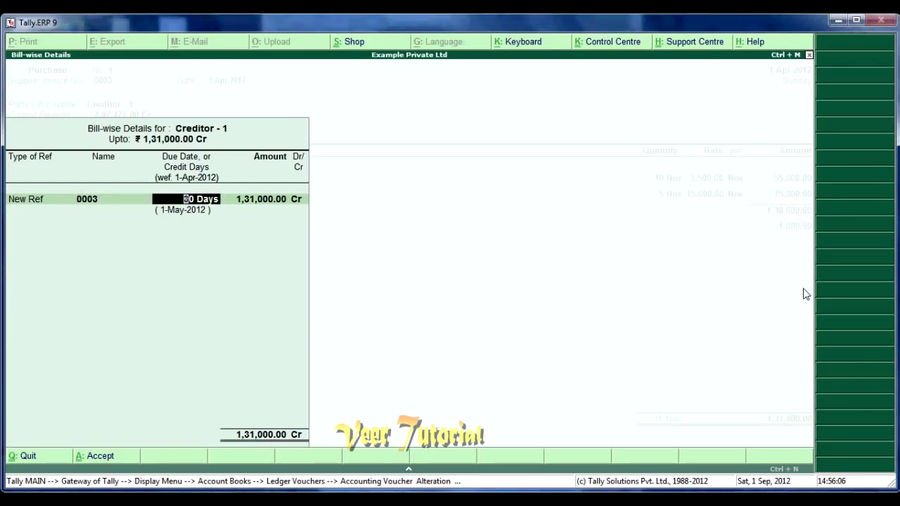
key(Return)
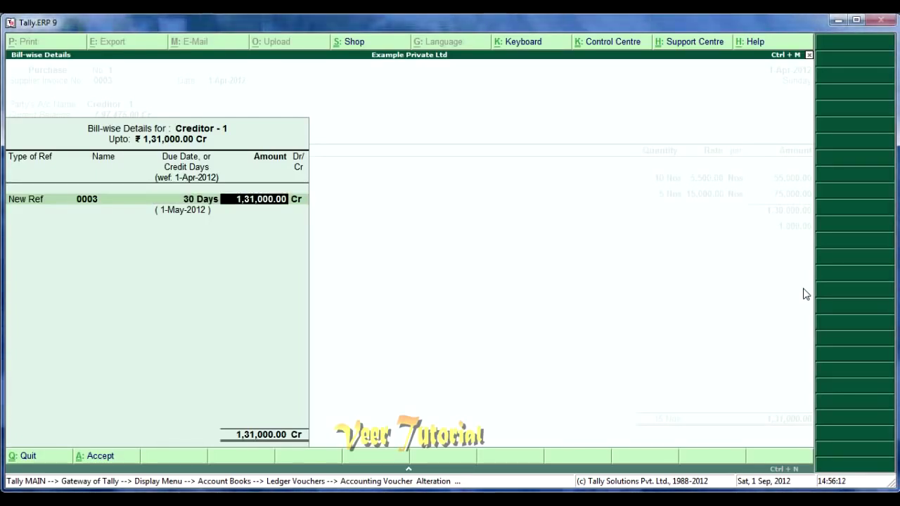
text(31)
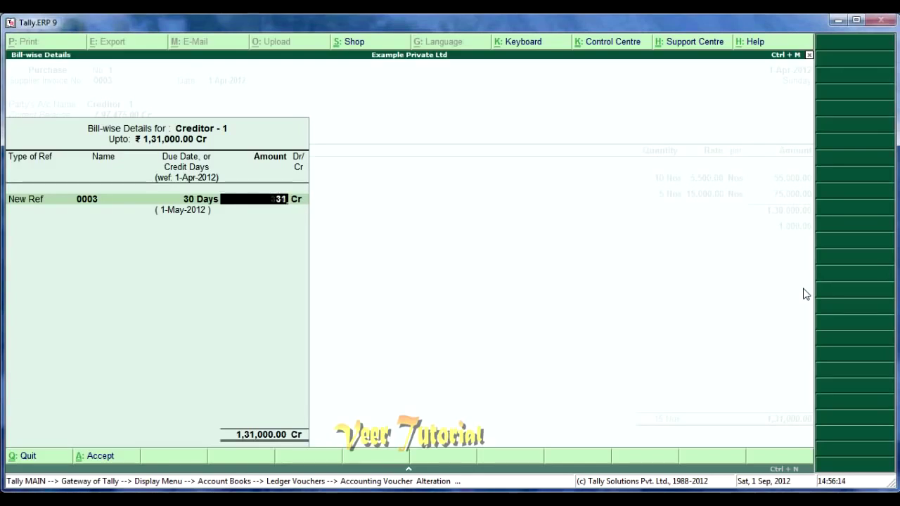
text(,00000)
key(Return)
key(Return)
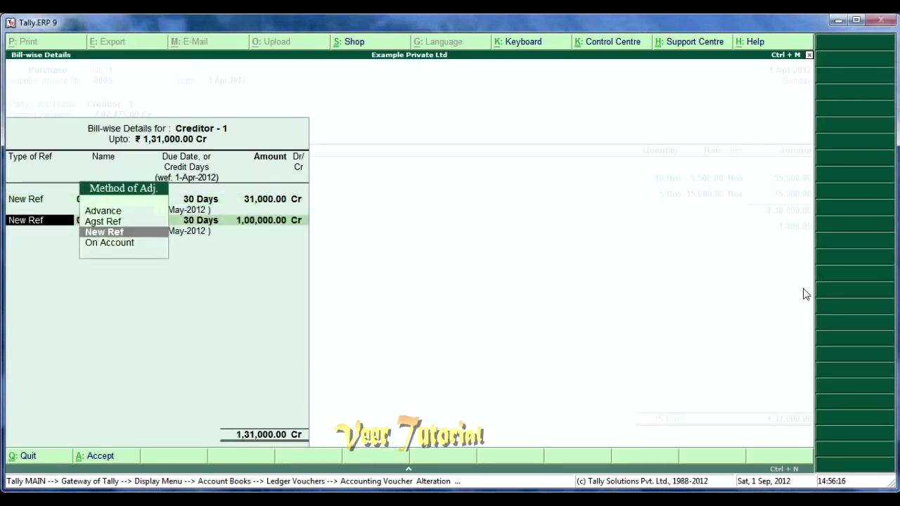
Allocate the remaining 1,00,000.00 Cr to a second New Ref 0003 with 60 days' credit, and accept the purchase voucher.
key(Return)
key(Return)
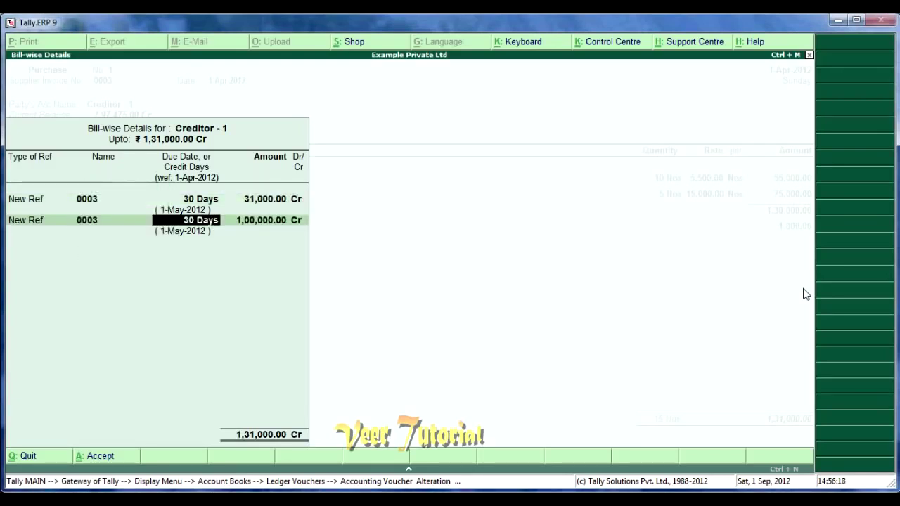
key(Return)
key(BackSpace)
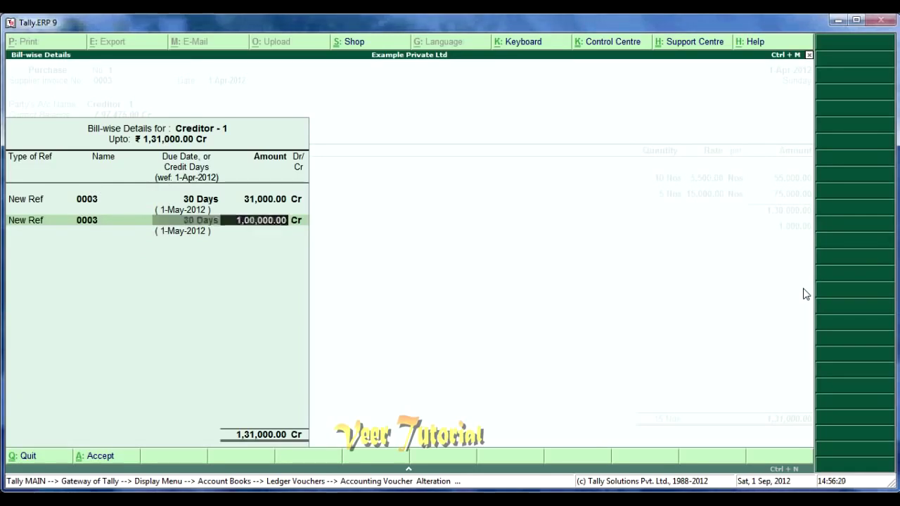
text(60)
key(Return)
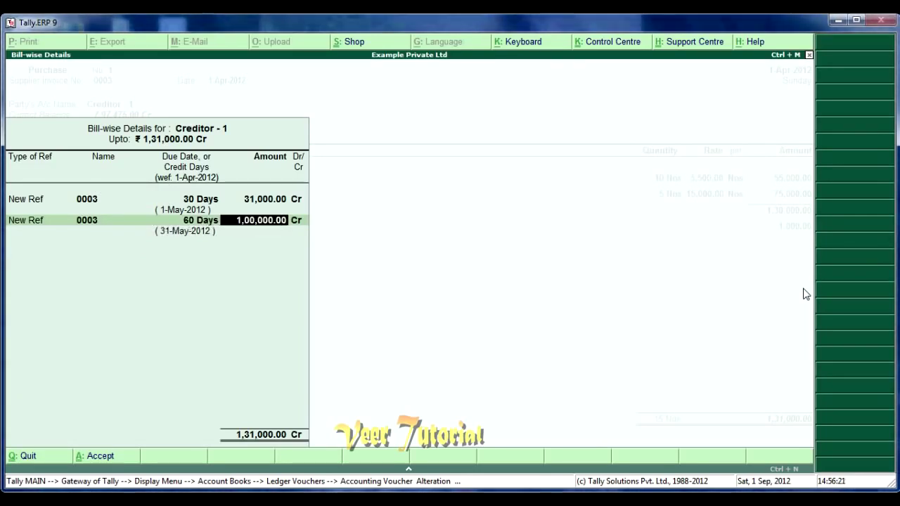
key(Return)
key(Return)
key(Return)
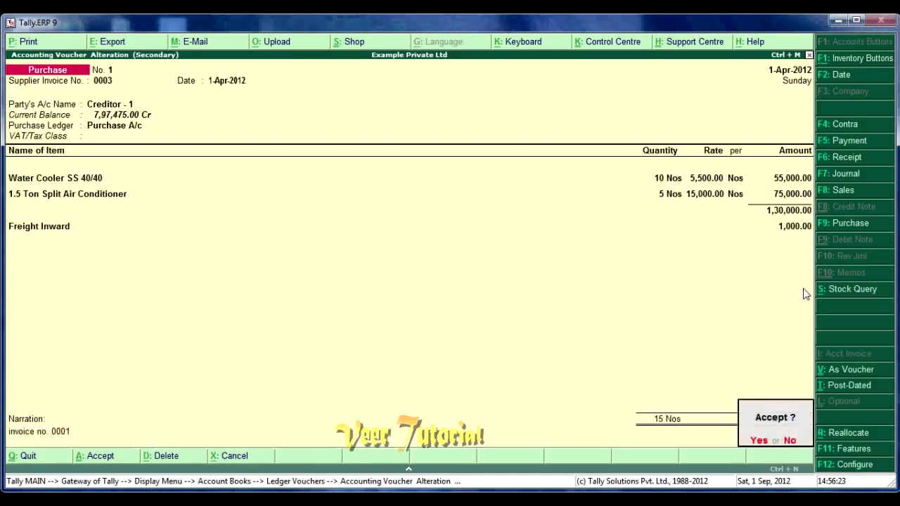
key(Return)
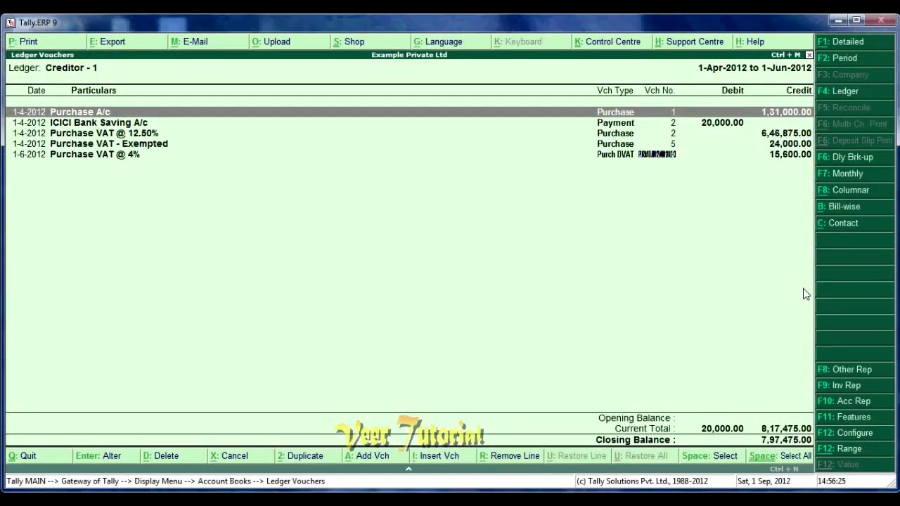
Open payment voucher No. 2 of Creditor - 1 for alteration and change its voucher type to Pyt Bank.
key(Down)
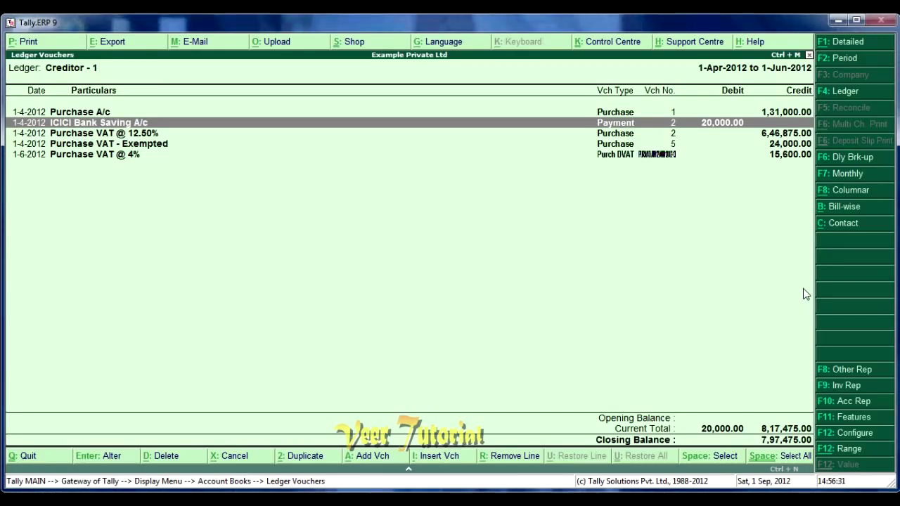
key(Return)
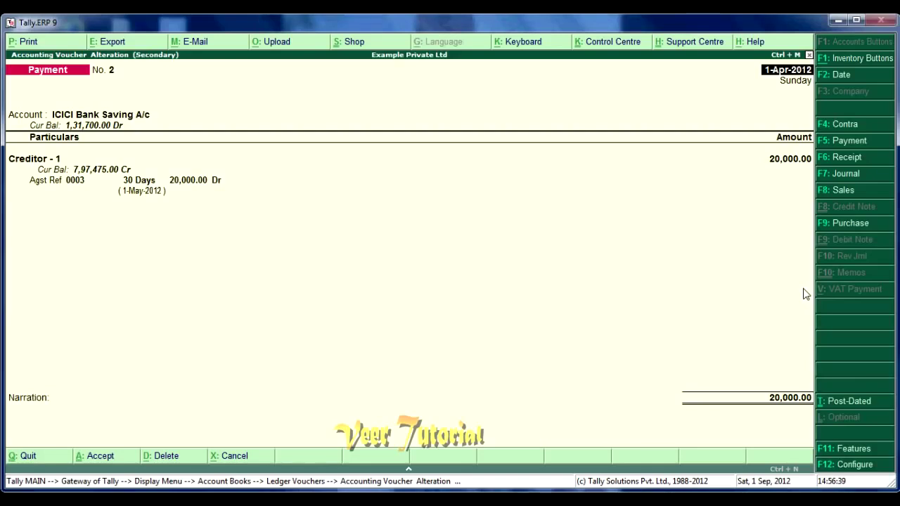
key(Return)
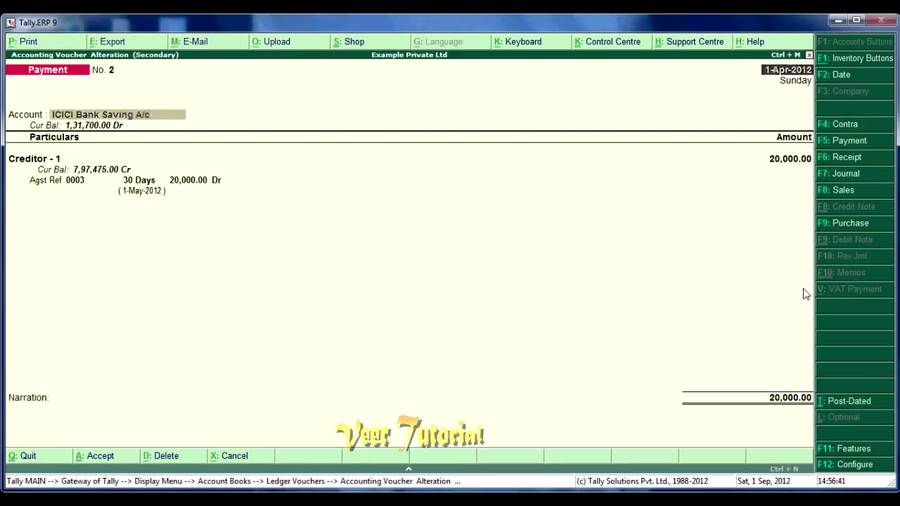
key(Return)
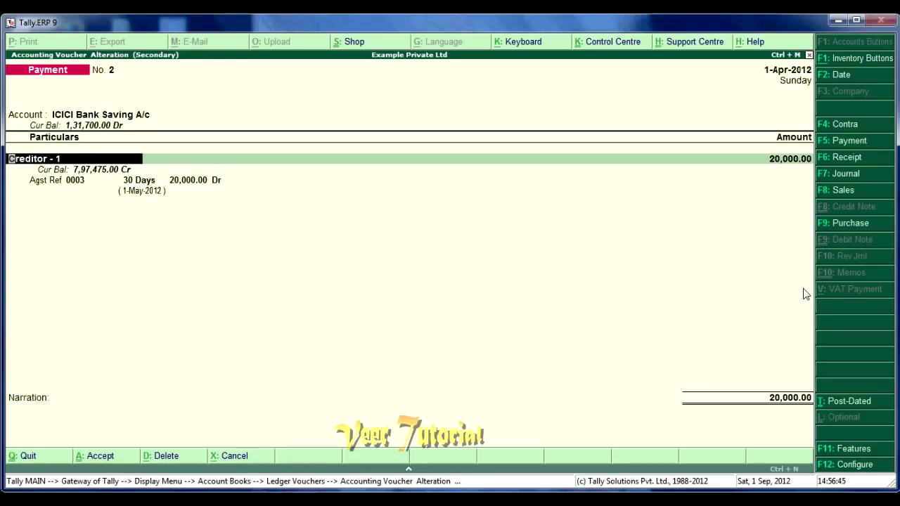
key(F5)
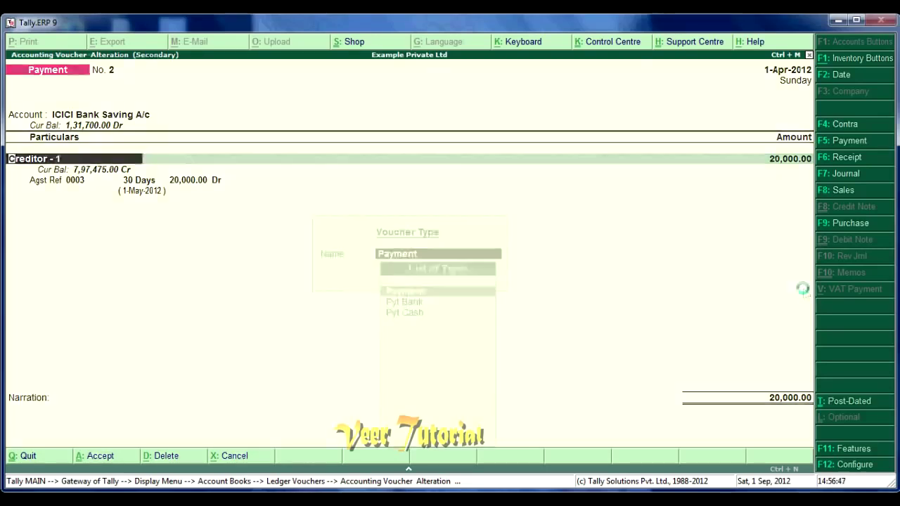
key(Down)
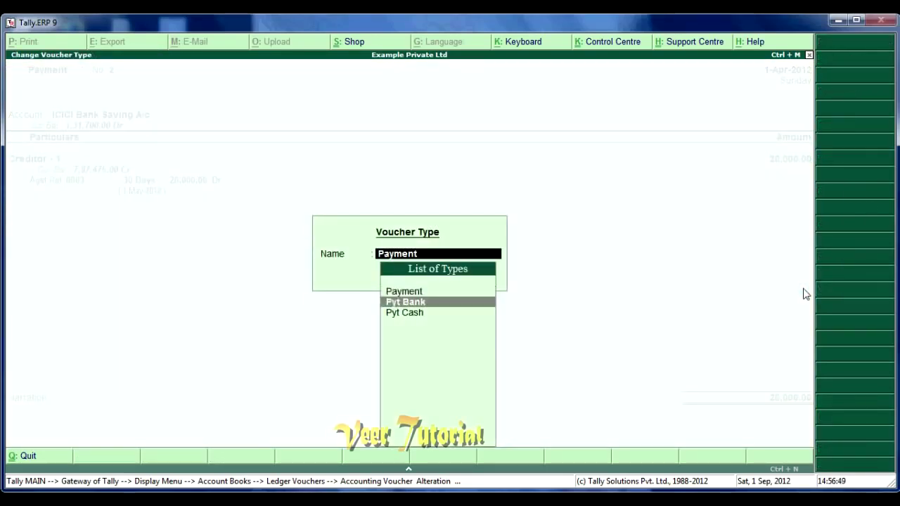
key(Return)
key(Return)
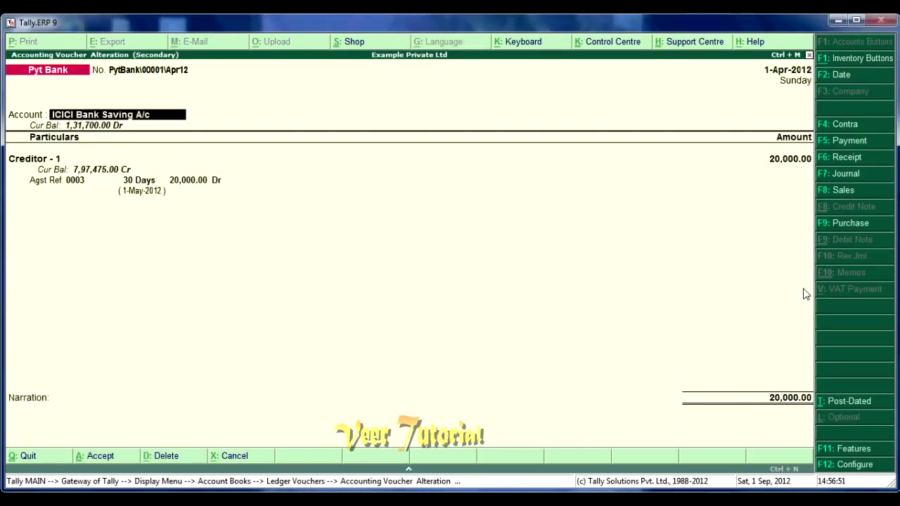
Review the pending bills of Creditor - 1 and set the payment against reference (Agst Ref) bill 0003.
key(Return)
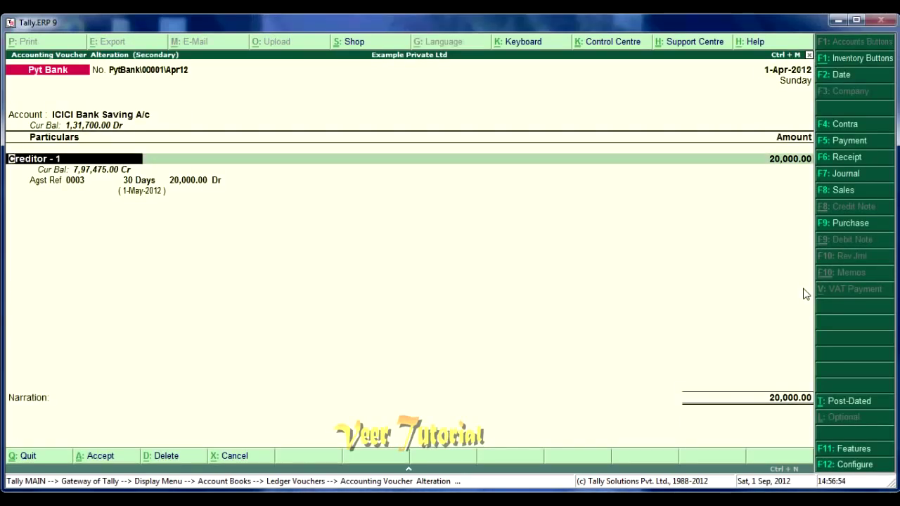
key(Return)
key(Return)
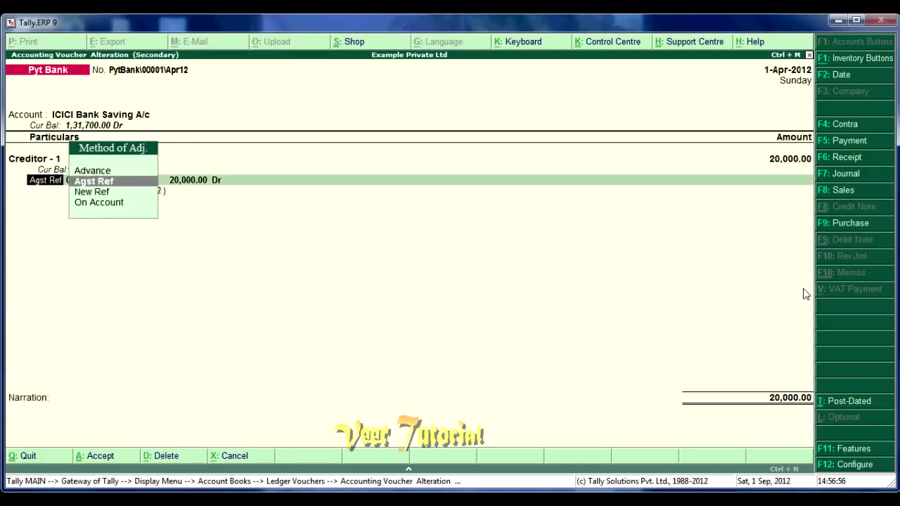
key(Return)
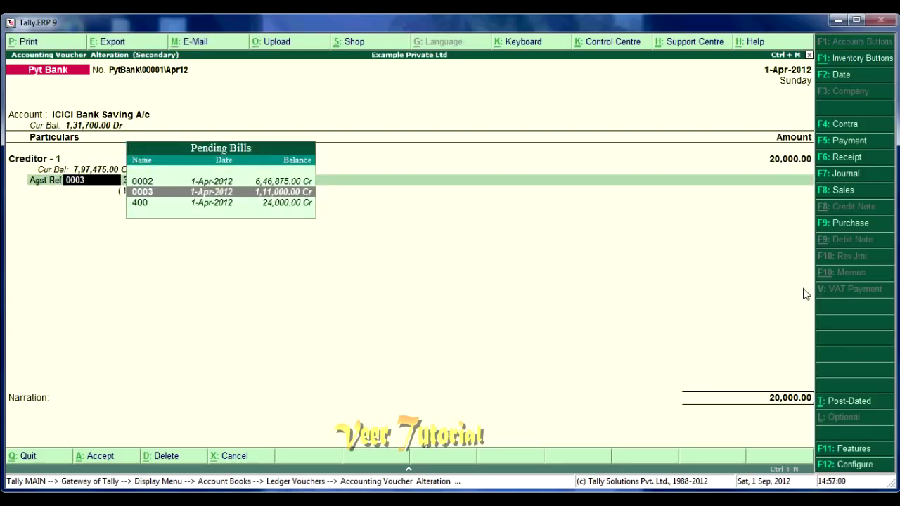
key(Down)
key(Up)
key(Up)
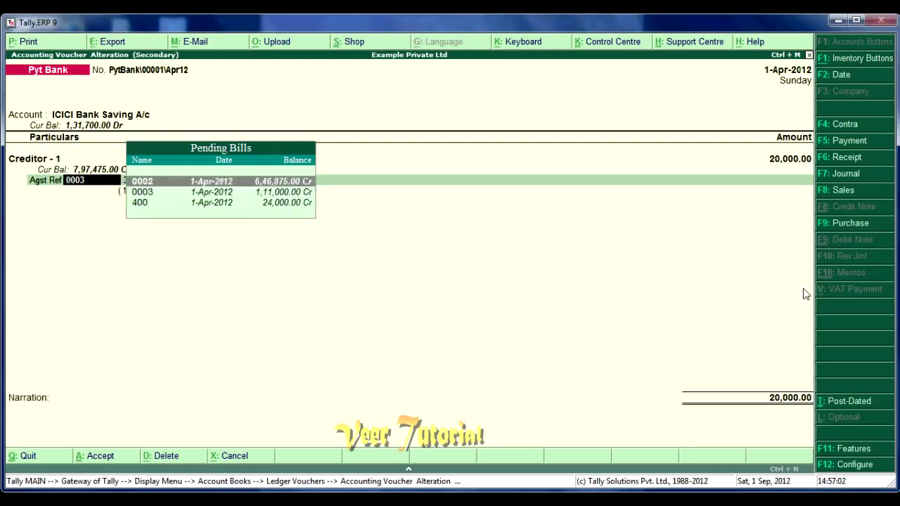
key(Down)
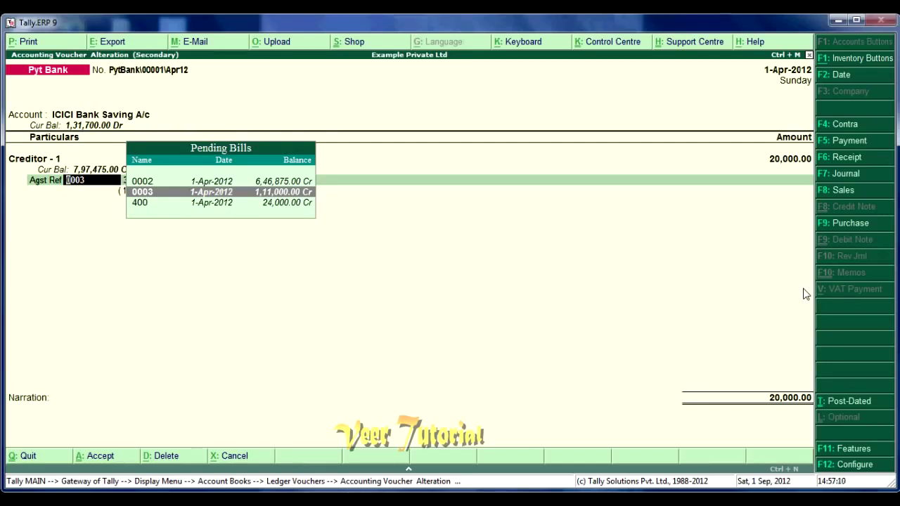
key(Return)
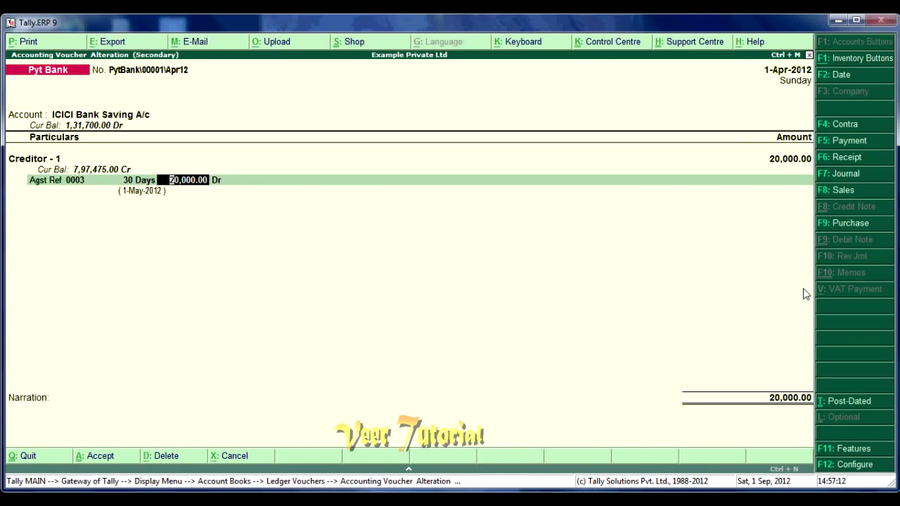
Allocate 20,000.00 Dr of the Creditor - 1 payment against bill 0003 and continue to the bank allocation.
key(Return)
key(Return)
key(Return)
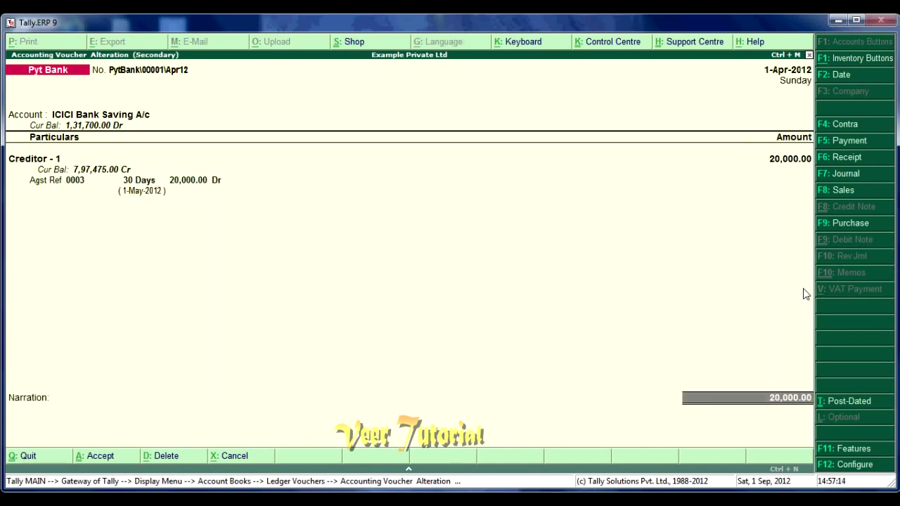
key(Return)
key(Return)
key(Return)
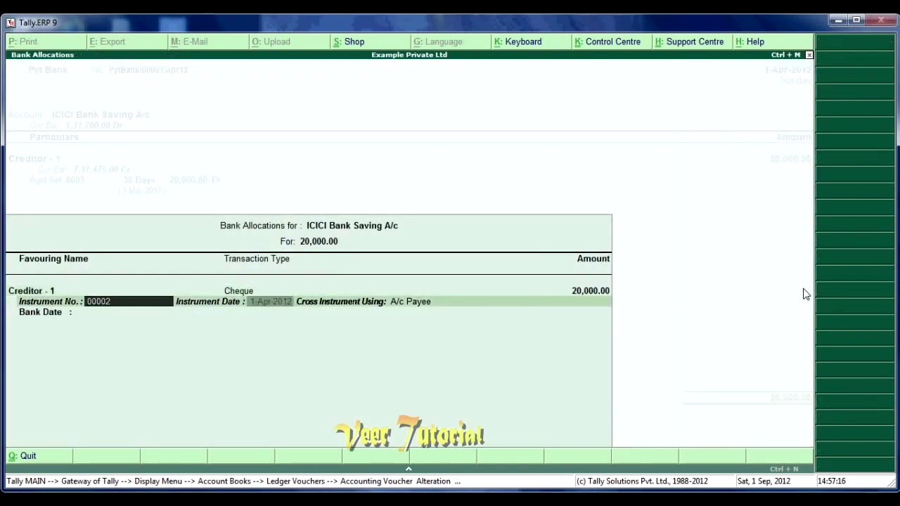
Keep the cheque details for ICICI Bank Saving A/c and save the payment voucher without printing it.
key(Return)
key(Return)
key(Return)
key(Return)
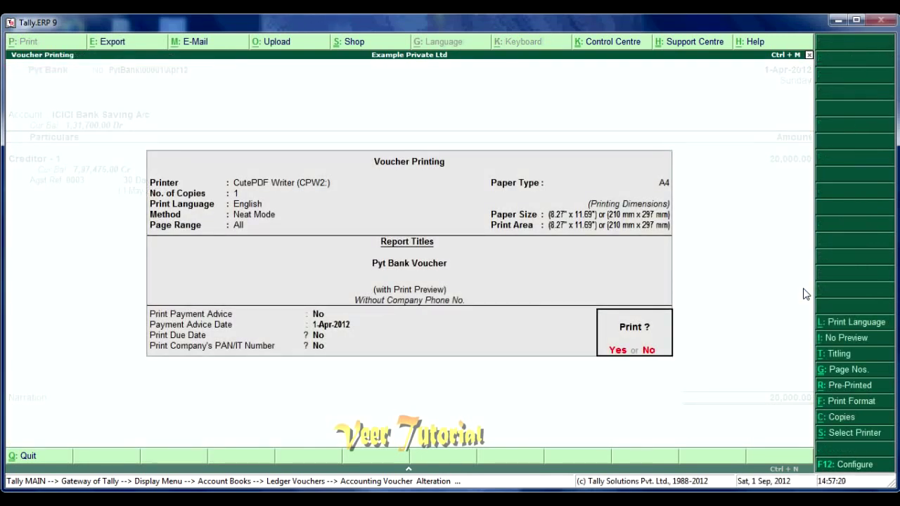
key(n)
key(Escape)
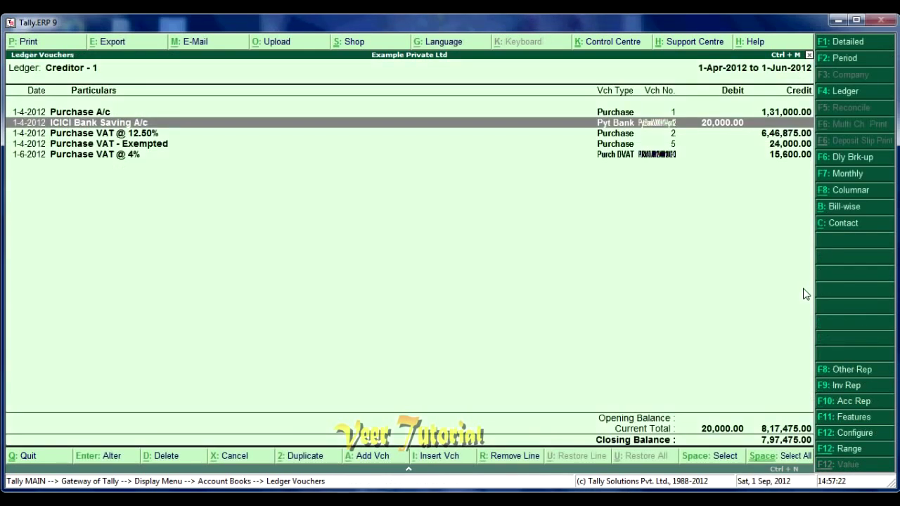
Close the Creditor - 1 ledger report and return to the Gateway of Tally.
key(Escape)
key(Escape)
key(Escape)
key(Escape)
key(Escape)
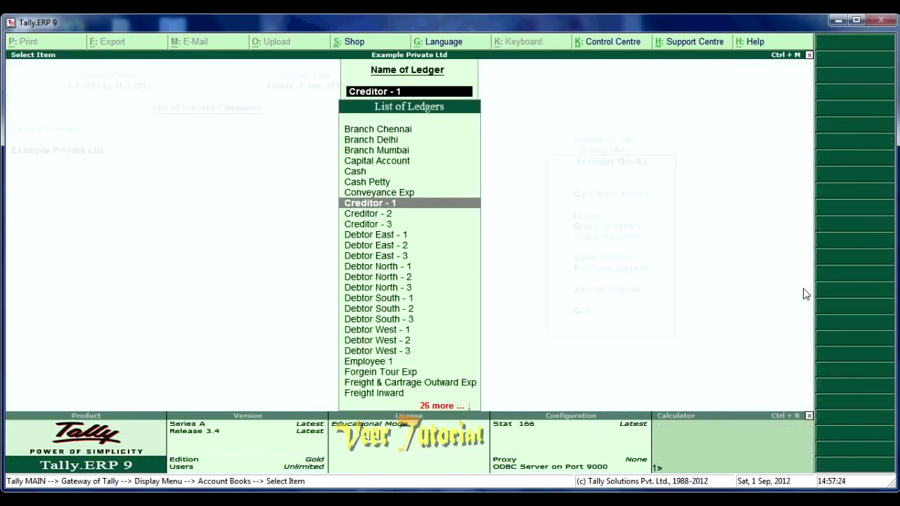
key(n)
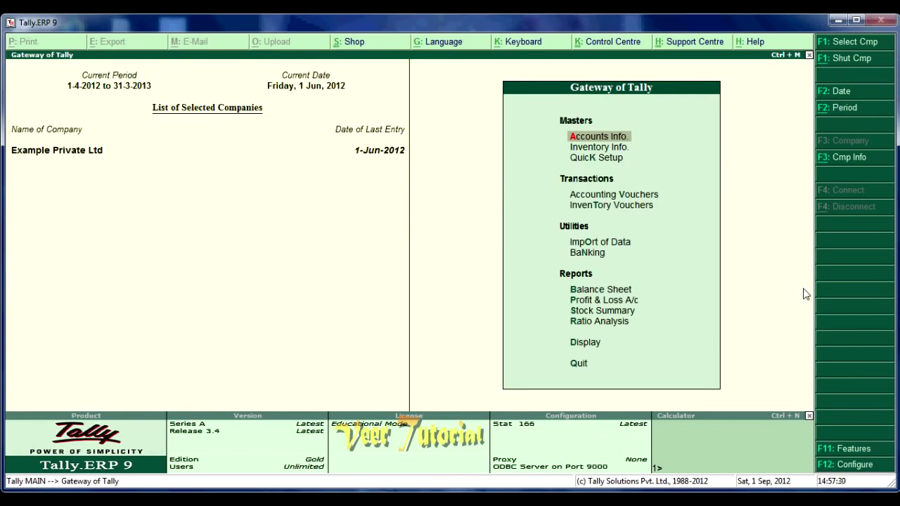
Create a new accounting voucher of type Sale - VAT with voucher class Vat 4%.
key(v)
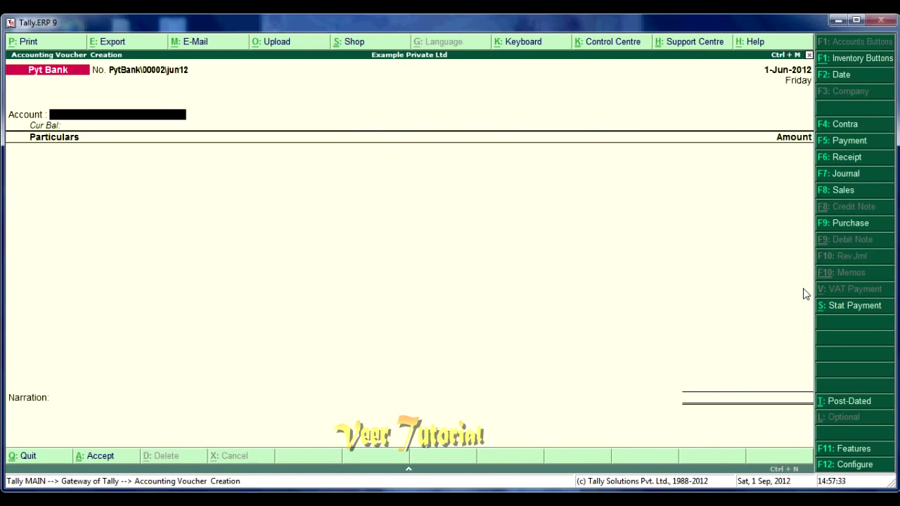
key(F9)
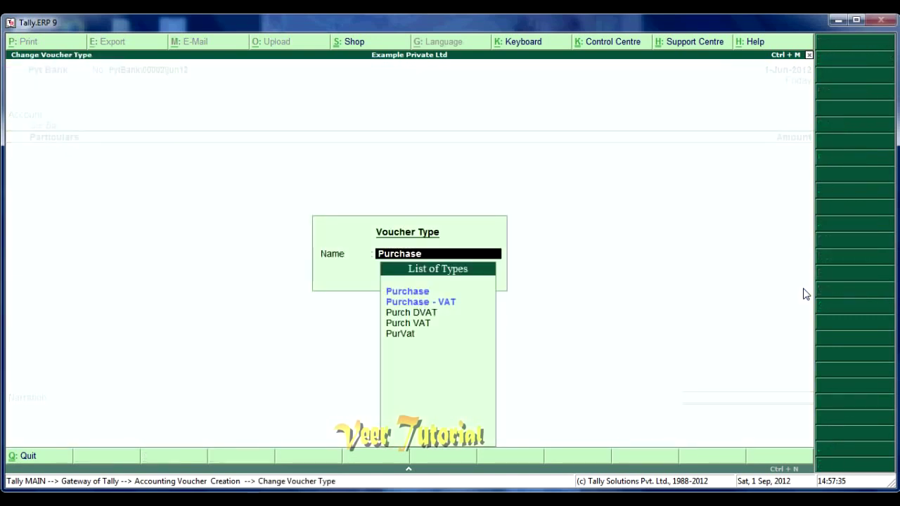
key(Escape)
key(F8)
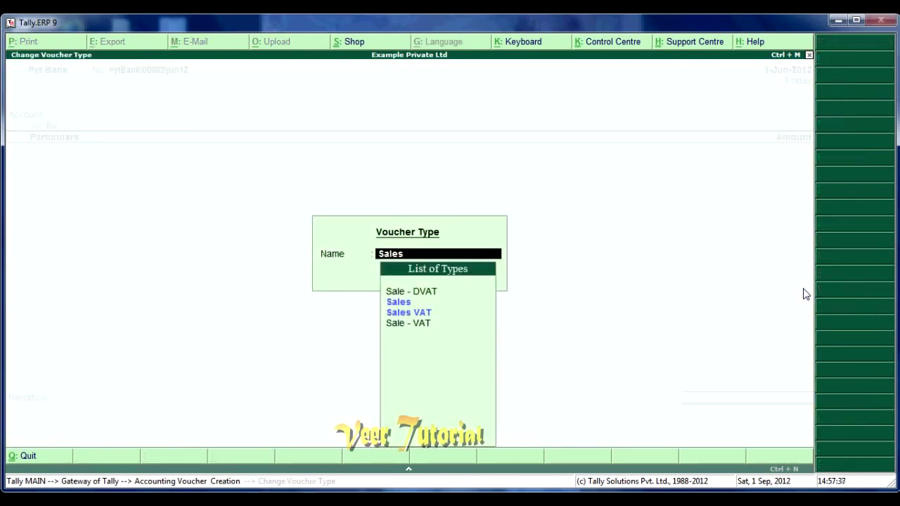
key(Down)
key(Down)
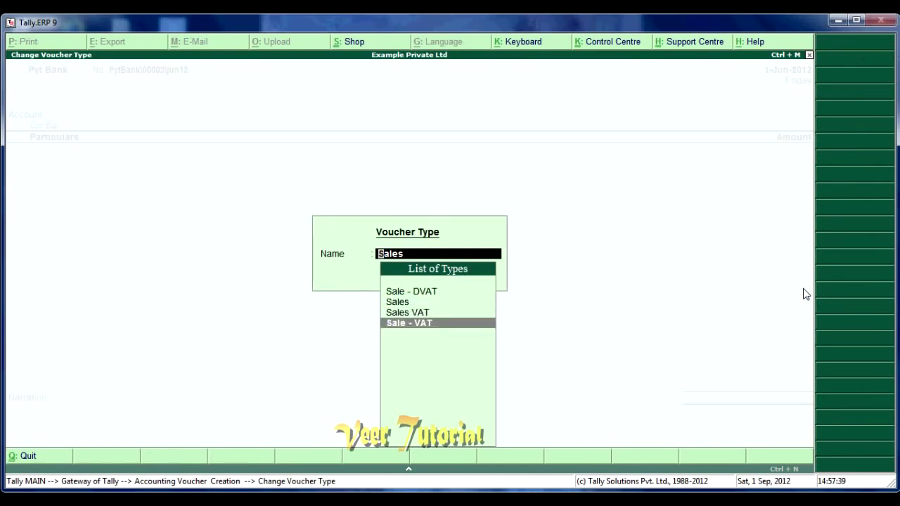
key(Return)
key(Down)
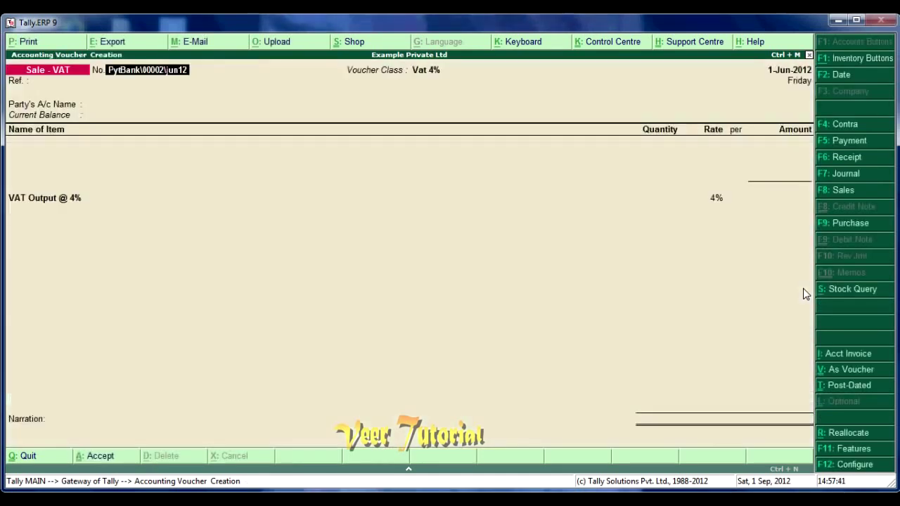
Keep the voucher number, leave the reference blank and choose Debtor North - 1 as the party account.
key(Return)
key(Return)
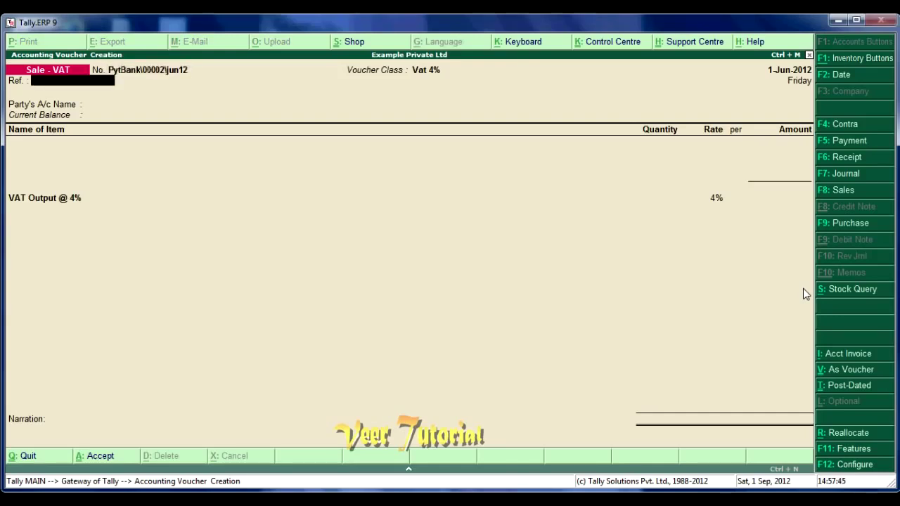
key(Return)
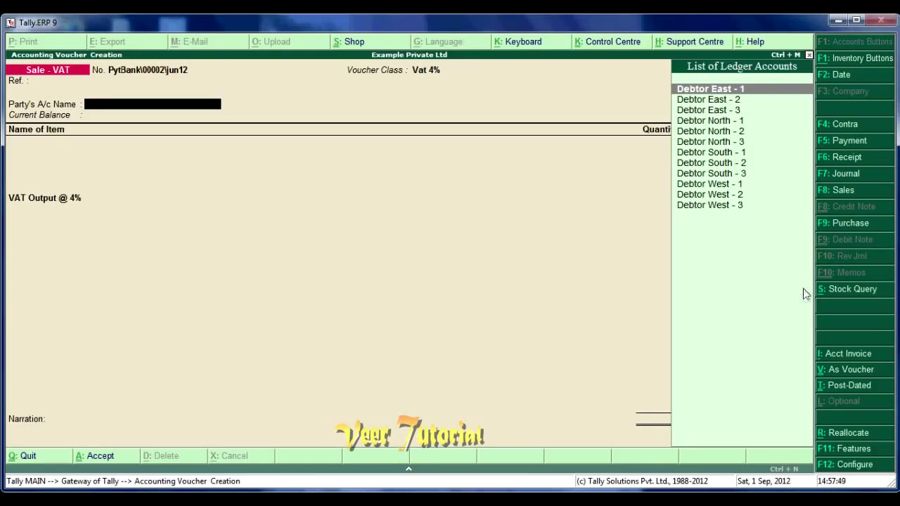
key(Down)
key(Down)
key(Down)
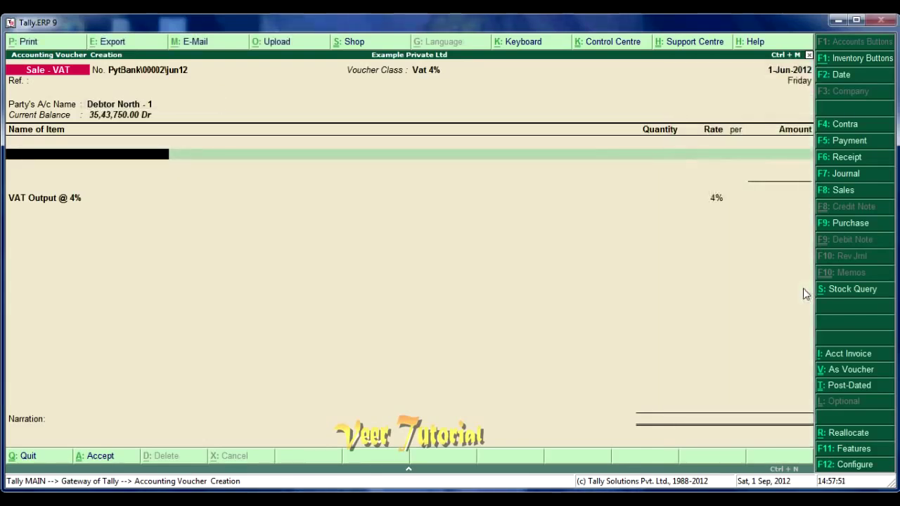
Add the stock item Water Cooler SS 40/40 and allocate it from Delhi Godown - Branch One.
text(Wate)
key(Down)
key(Down)
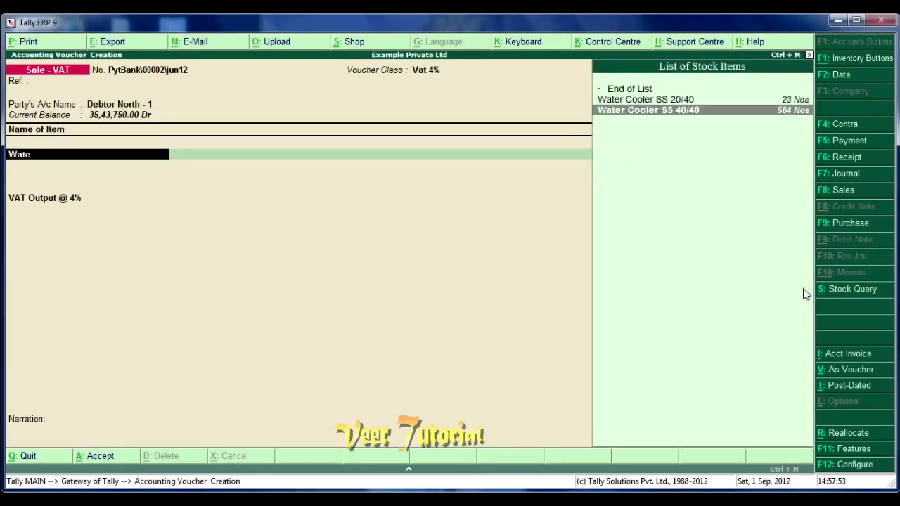
key(Return)
text(De)
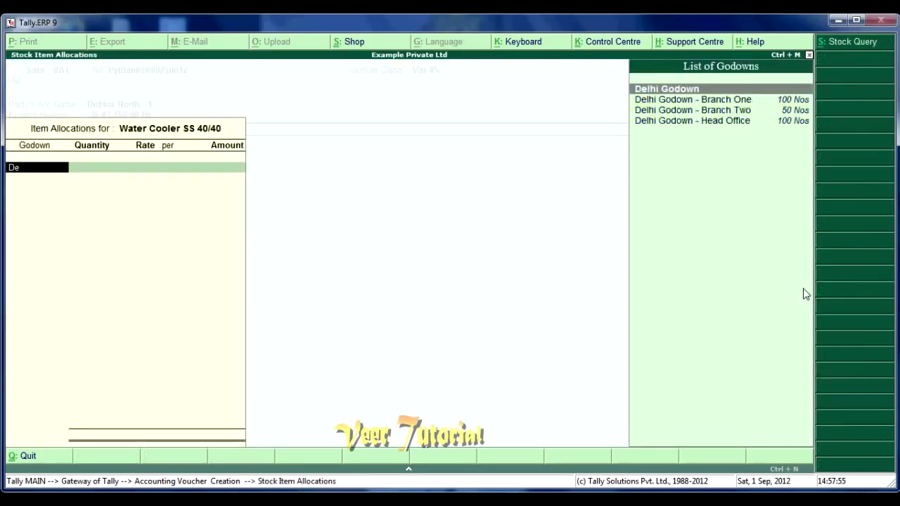
key(Down)
key(Return)
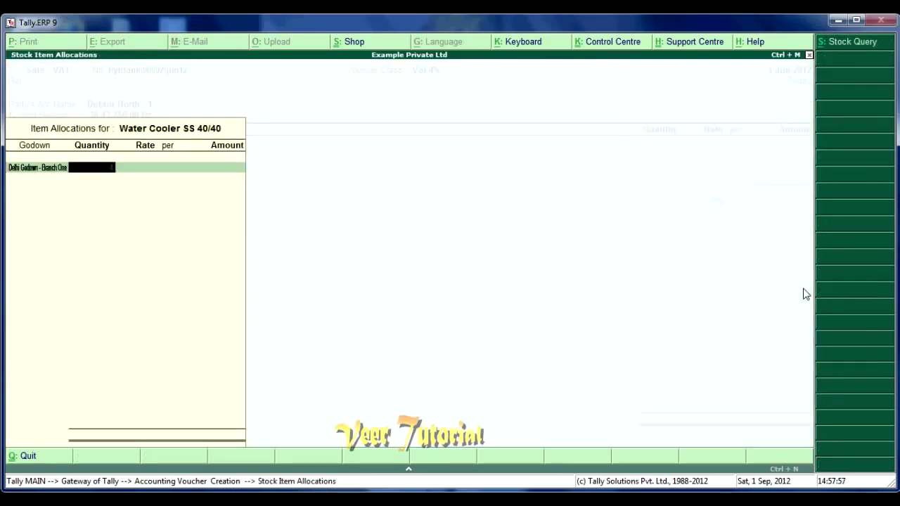
Enter 40 Nos at the rate of 21,000.00, end the item list and keep Show Statutory Details at No.
text(40)
key(Return)
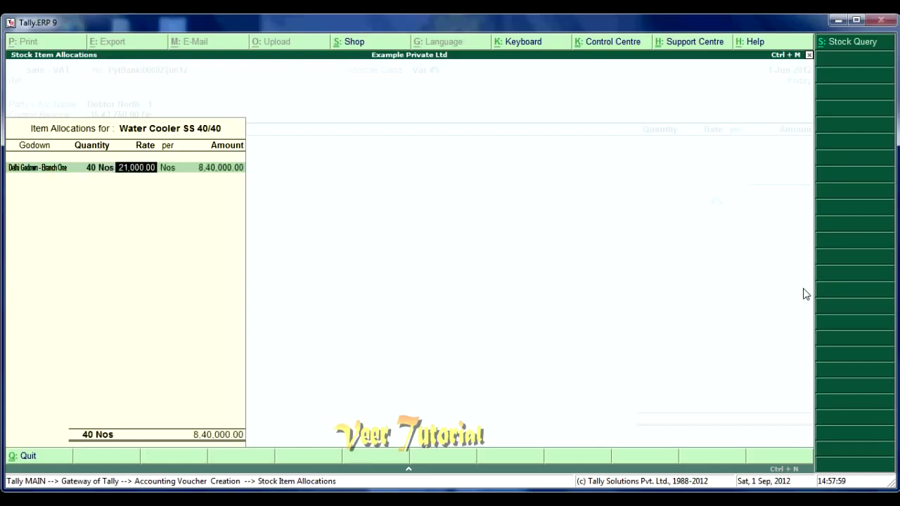
key(Return)
key(Return)
key(Return)
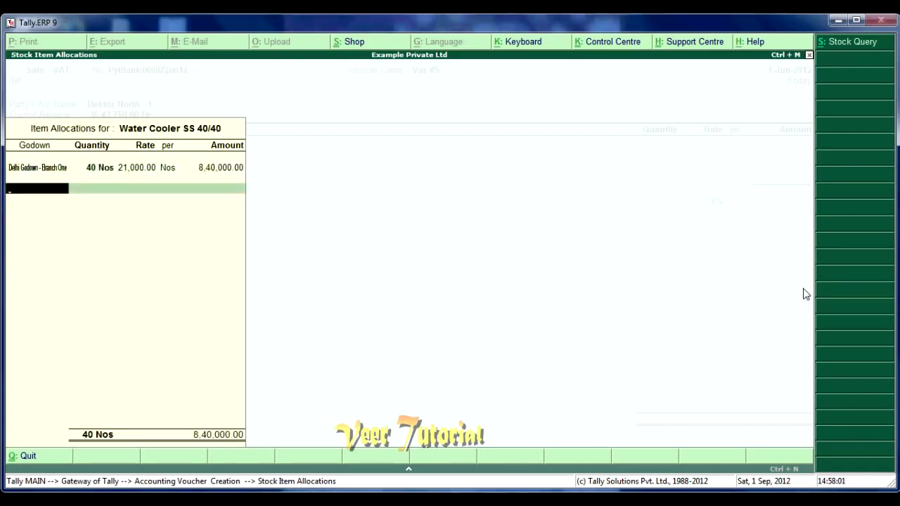
key(Return)
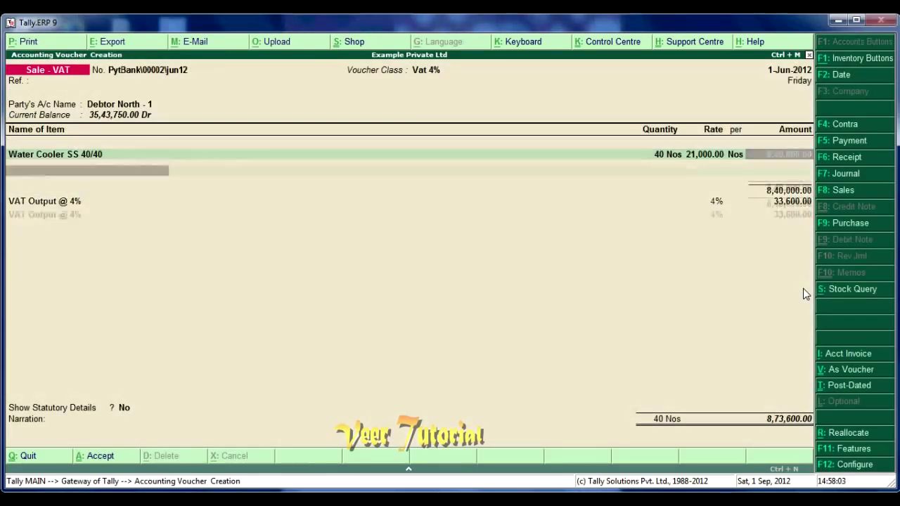
key(Return)
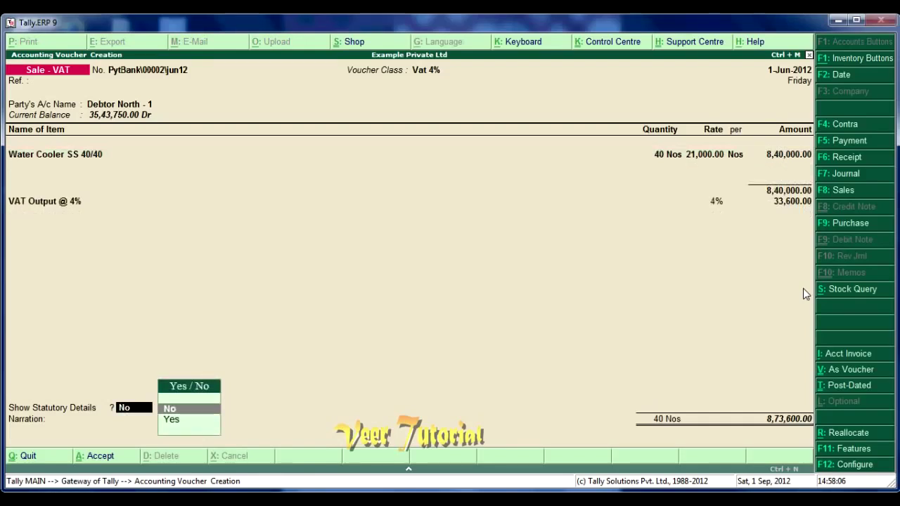
key(Return)
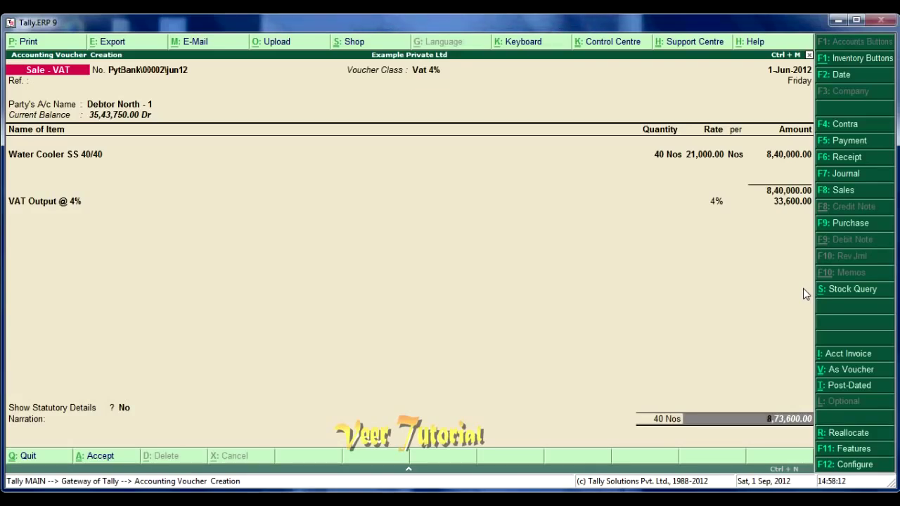
Review the bill allocation options in the sales invoice configuration, including the use of the voucher number as bill reference.
key(F12)
key(Down)
key(Down)
key(Down)
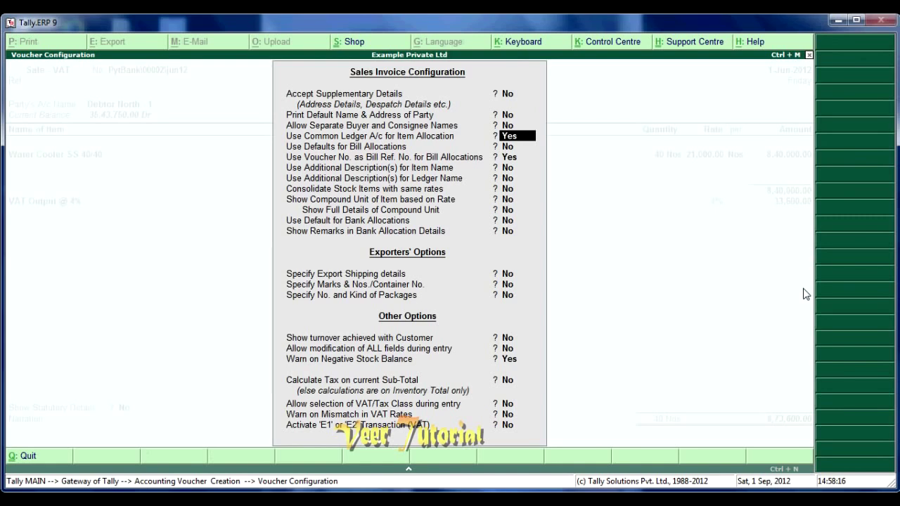
key(Down)
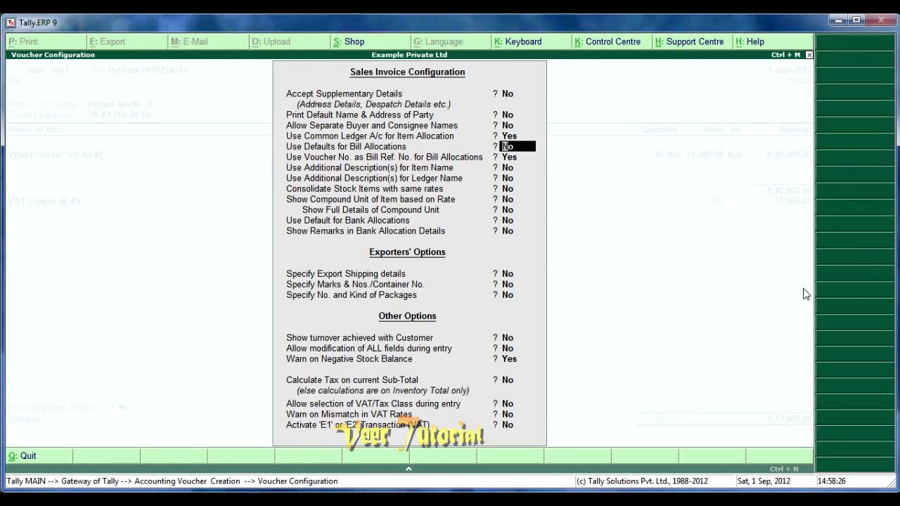
key(Return)
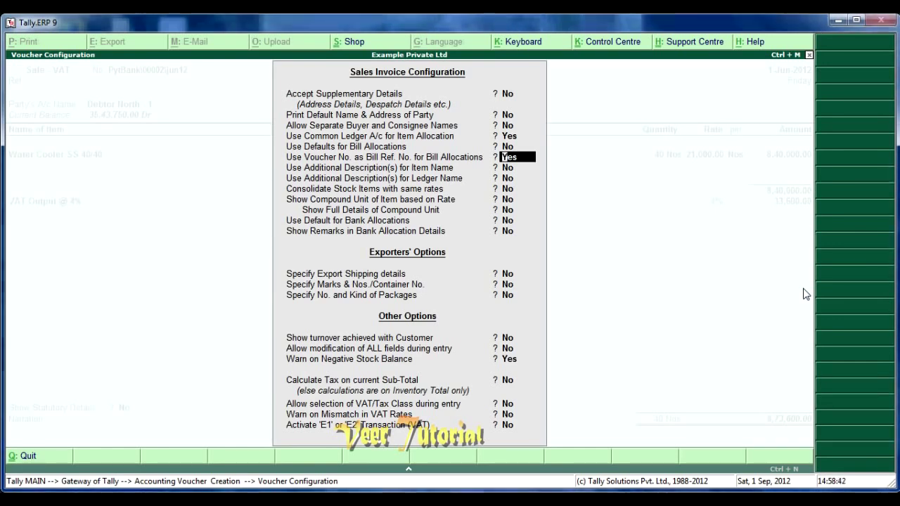
key(ctrl+a)
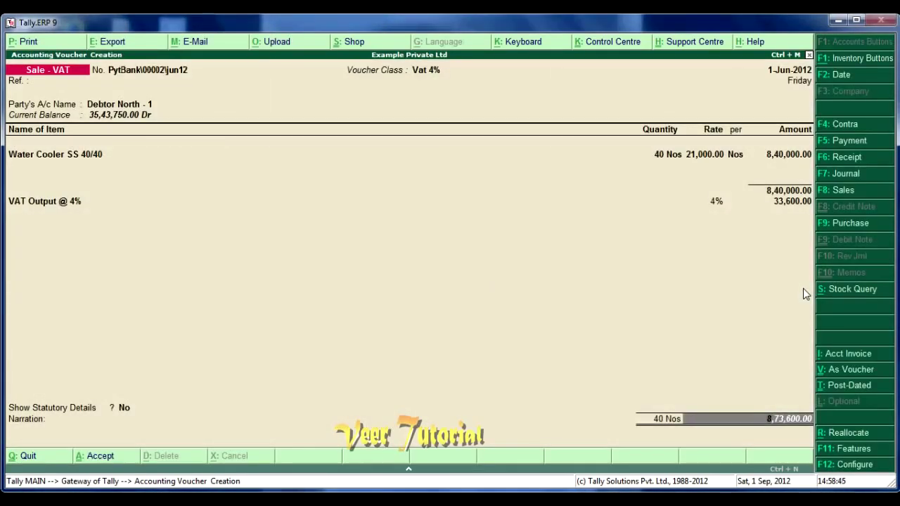
Allocate 8,73,600.00 Dr of Debtor North - 1 to New Ref PytBank\00002\jun12 with a credit period of 30 days.
key(Return)
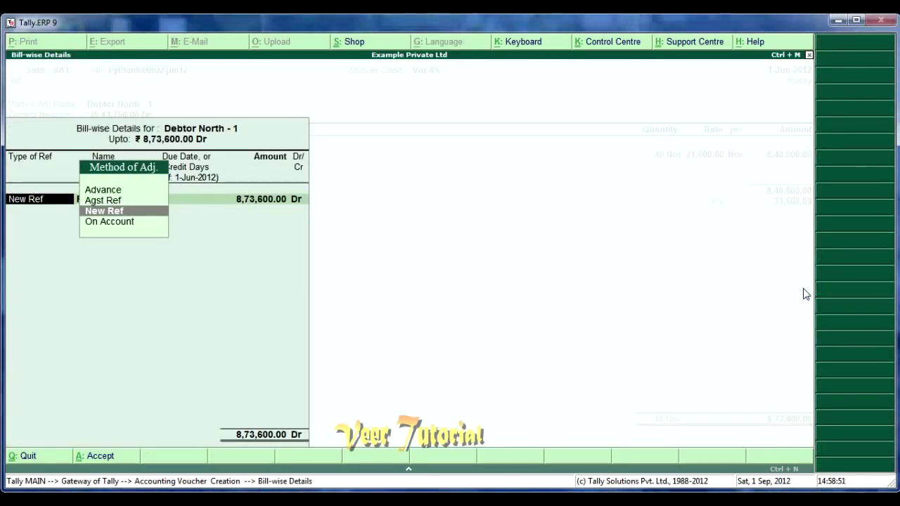
key(Return)
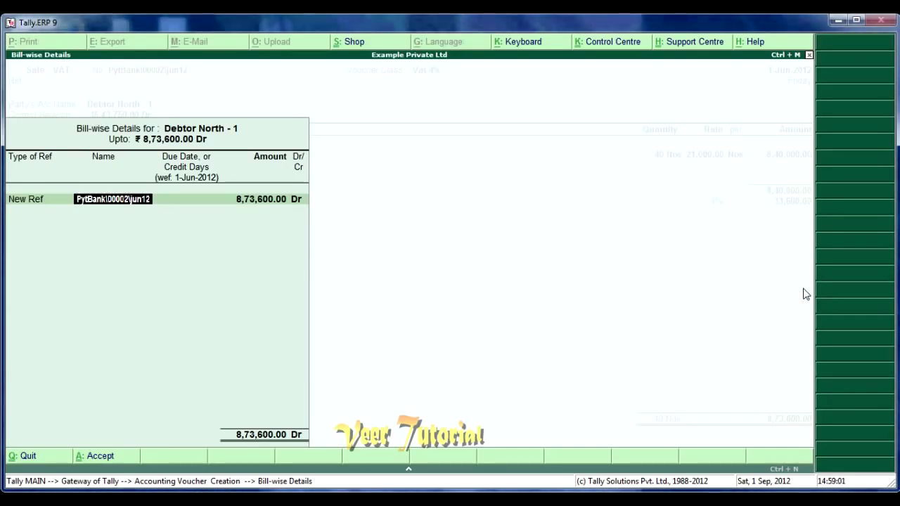
key(Return)
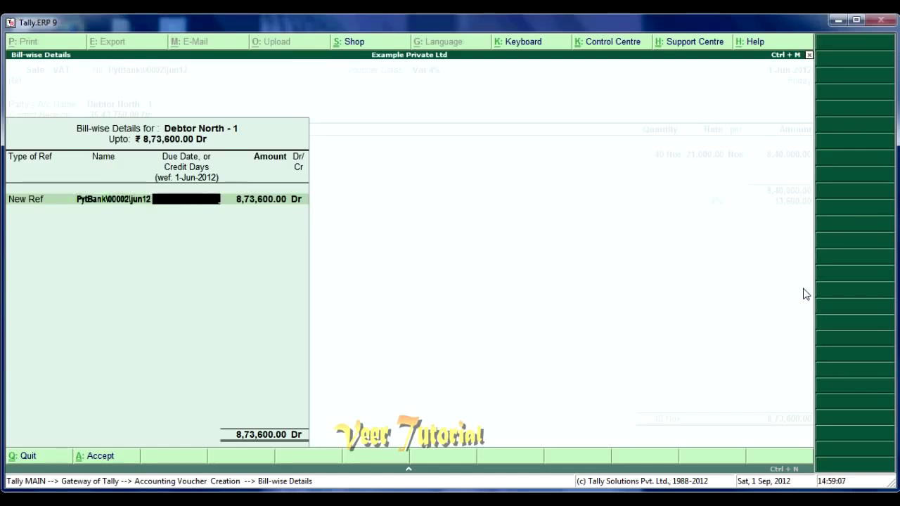
text(30)
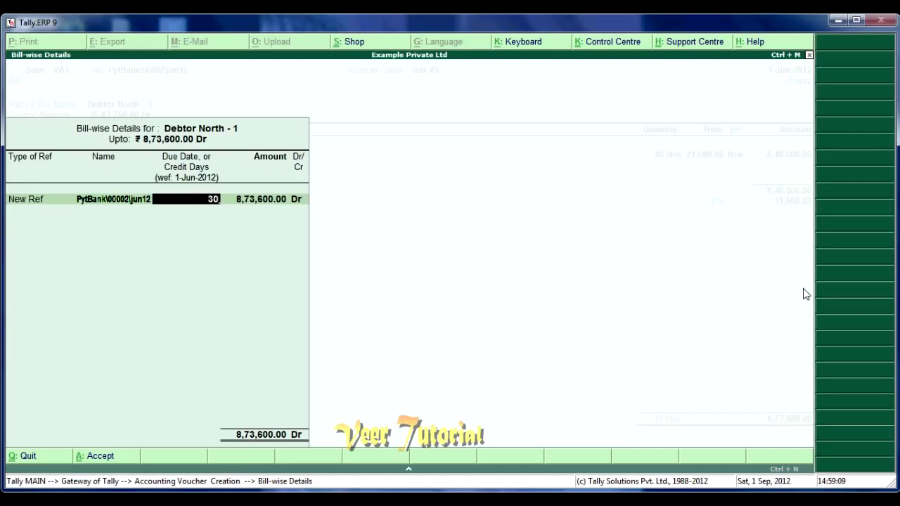
key(Return)
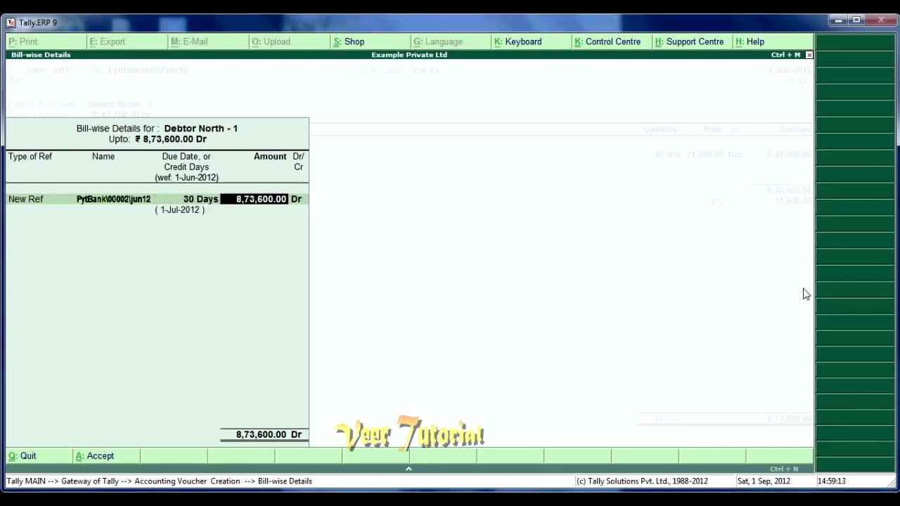
key(Return)
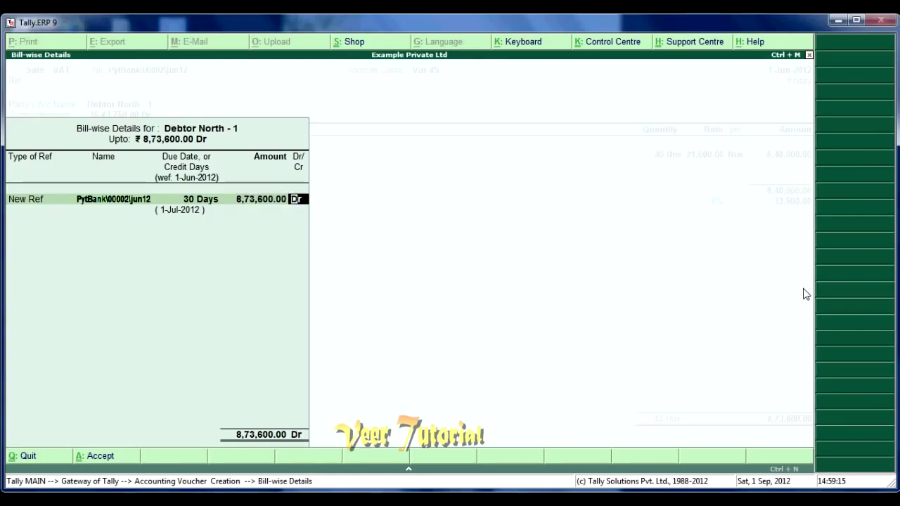
key(Return)
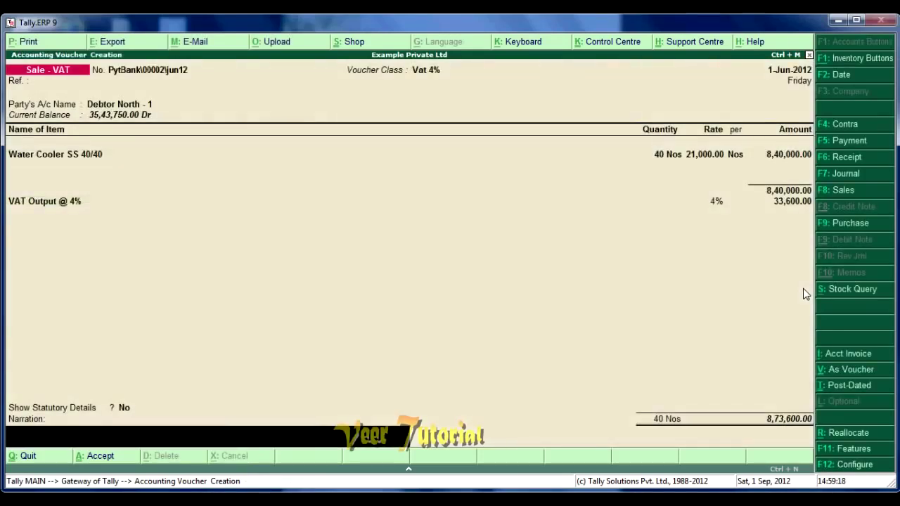
Save the Sale - VAT voucher without a narration and return to the Gateway of Tally.
key(Return)
key(Return)
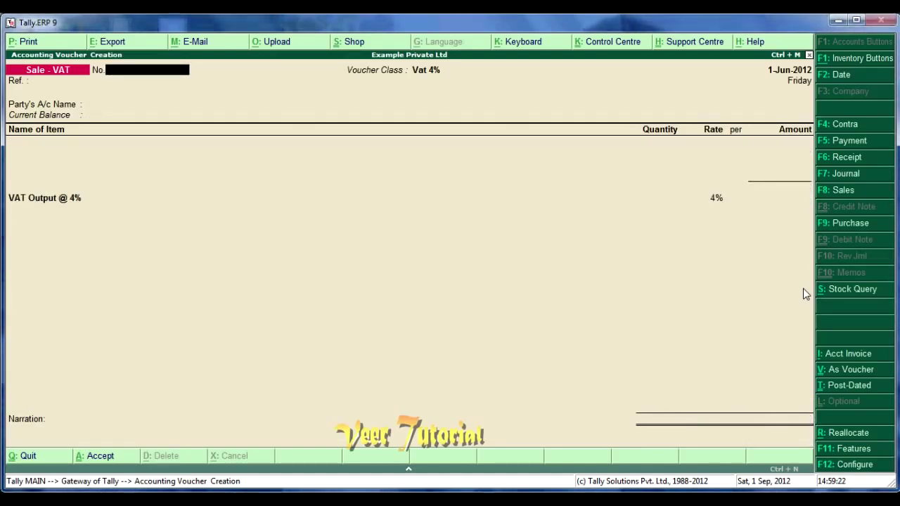
key(Escape)
key(Return)
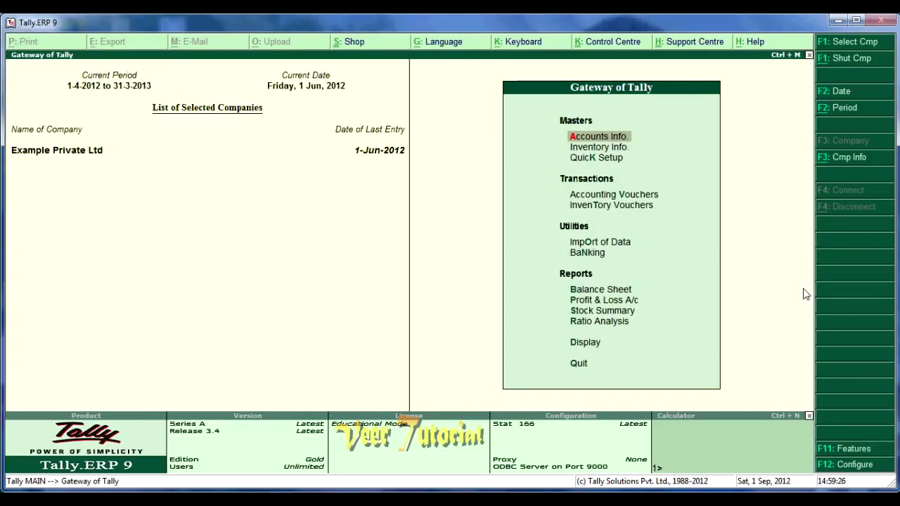
Open the Outstandings reports found among the displayed Statements of Accounts.
key(Down)
key(Down)
key(Down)
key(Down)
key(Down)
key(Down)
key(Down)
key(Down)
key(Down)
key(Down)
key(Down)
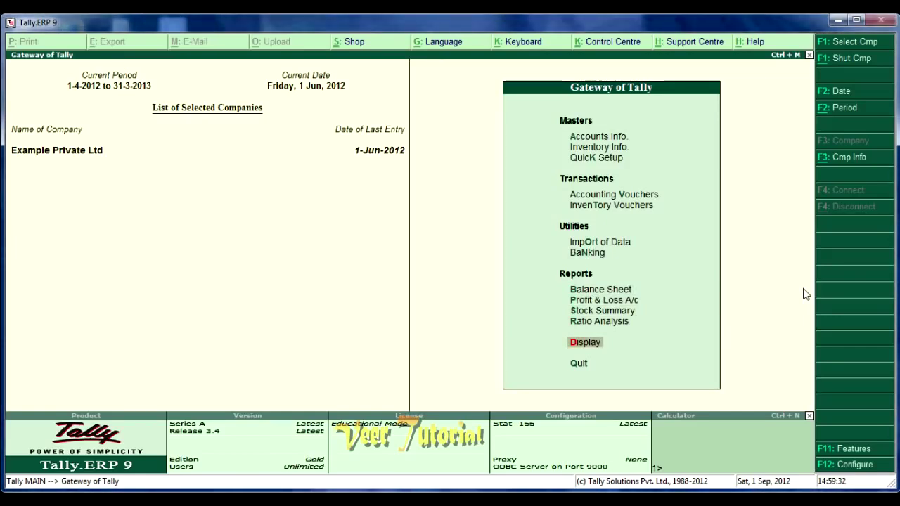
key(Return)
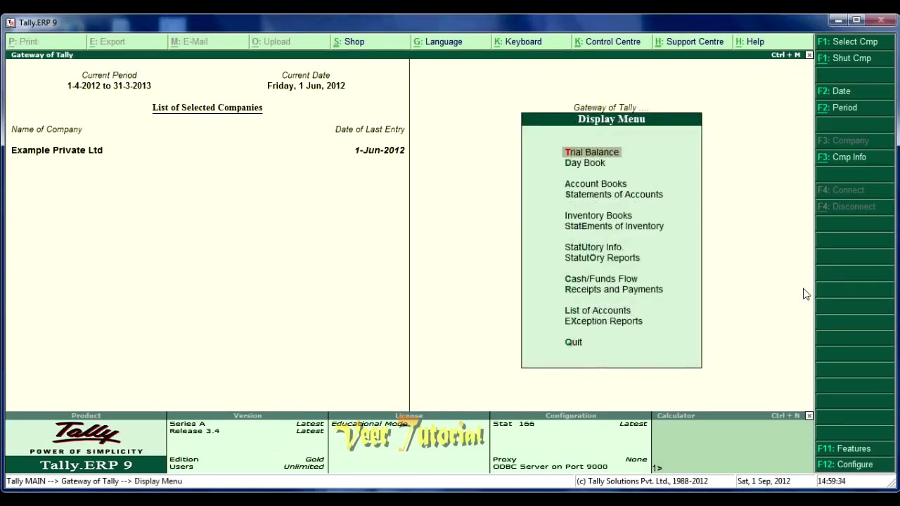
key(Down)
key(Down)
key(Down)
key(Return)
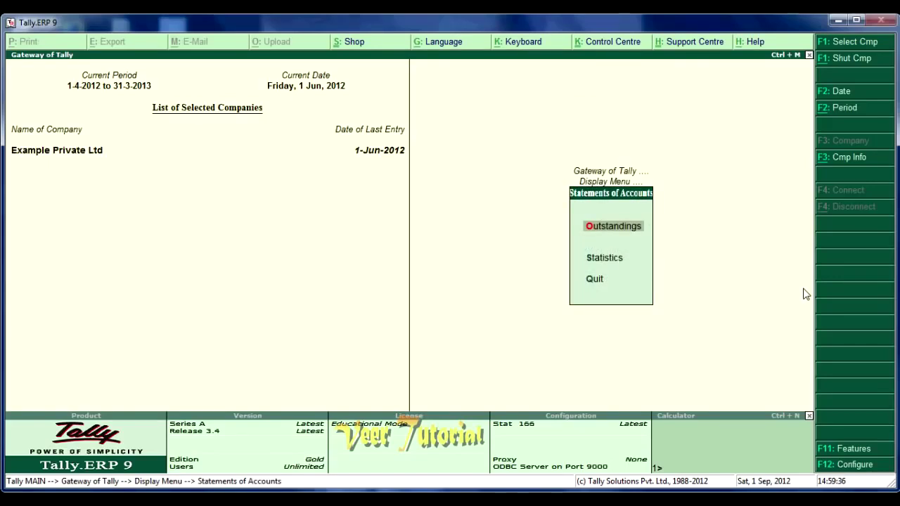
key(Return)
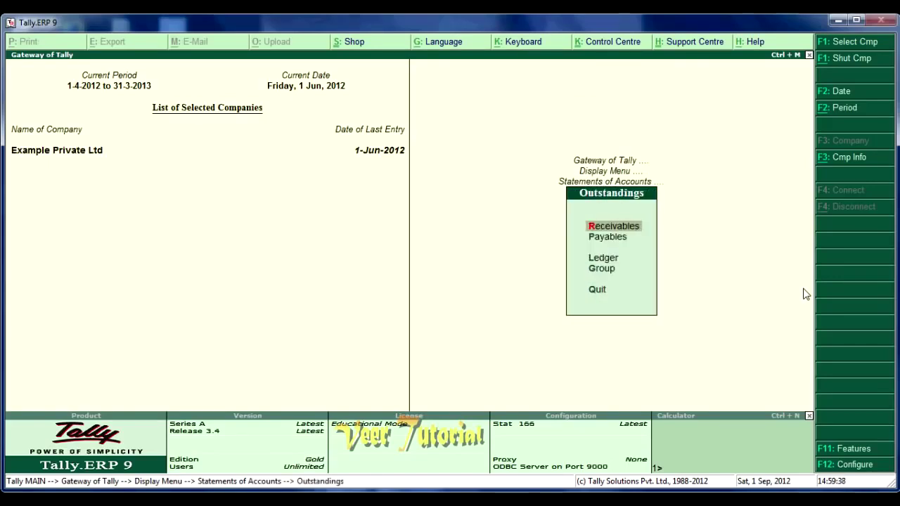
Examine which outstanding reports are offered: Receivables, Payables, Ledger and Group.
key(Down)
key(Down)
key(Down)
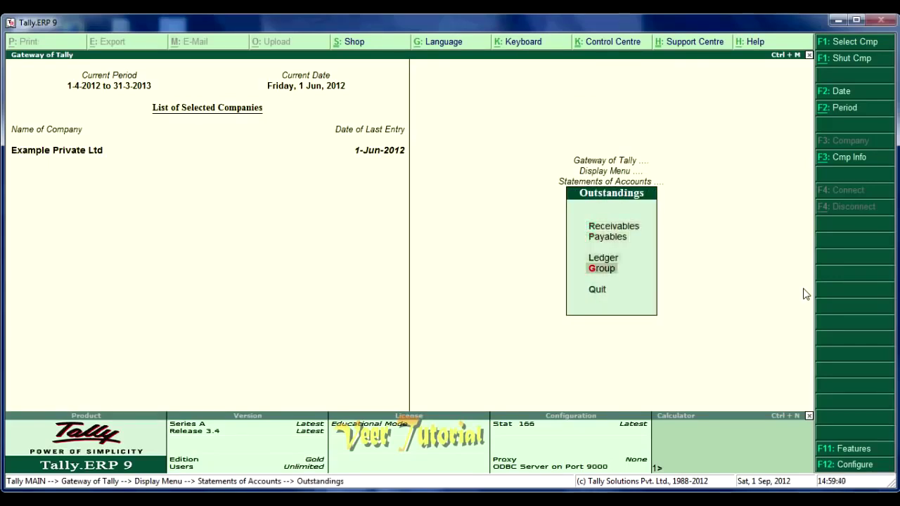
key(Up)
key(Up)
key(Up)
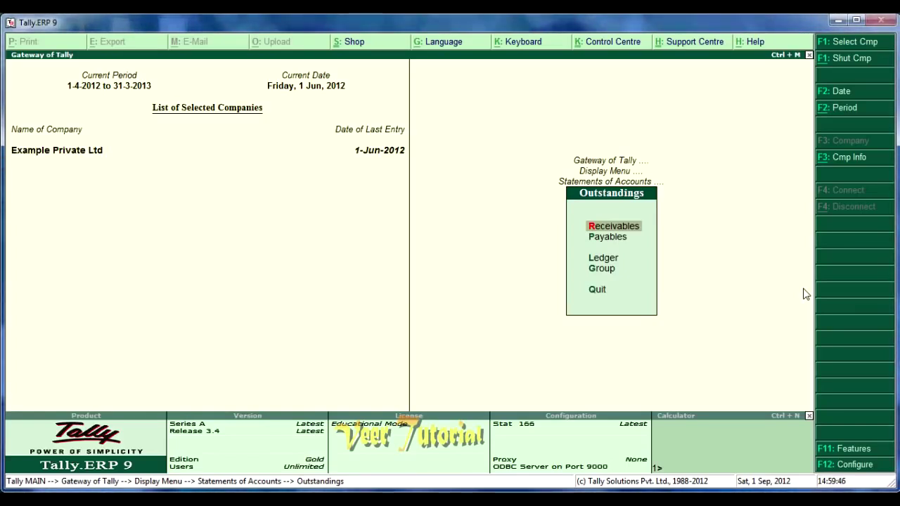
key(Down)
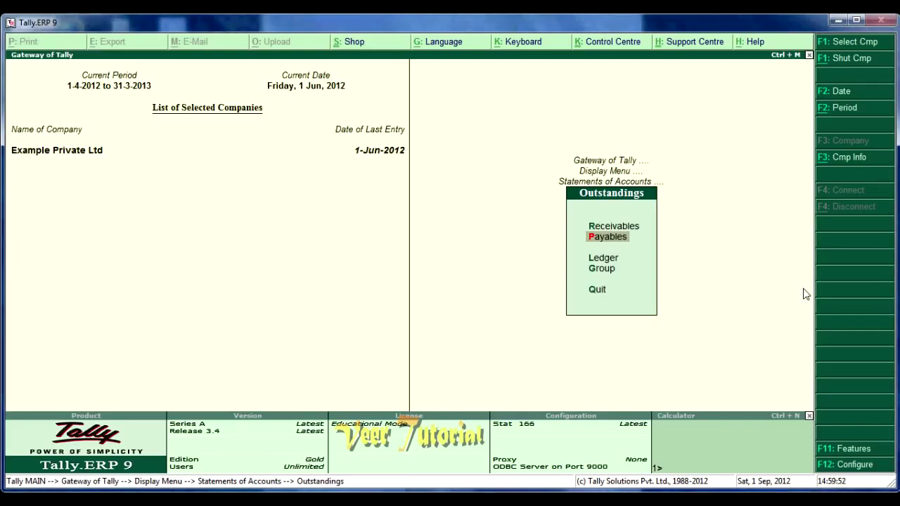
key(Down)
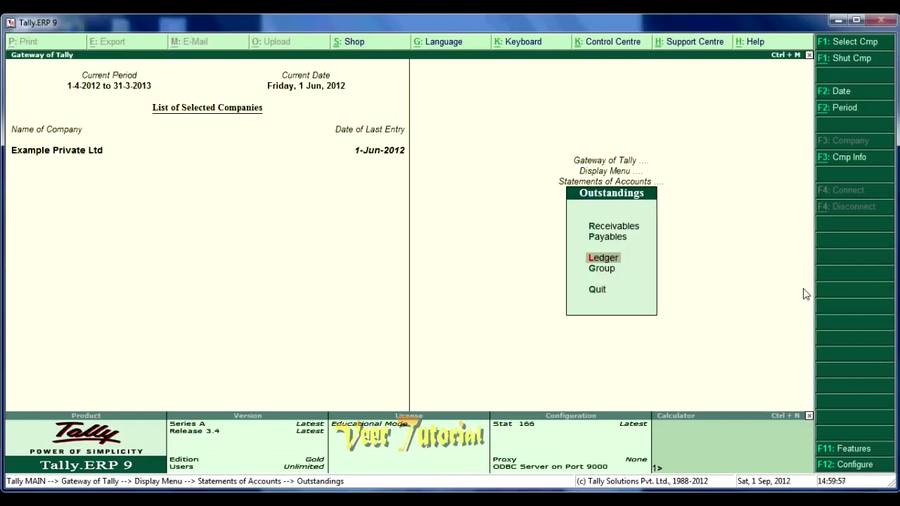
key(Down)
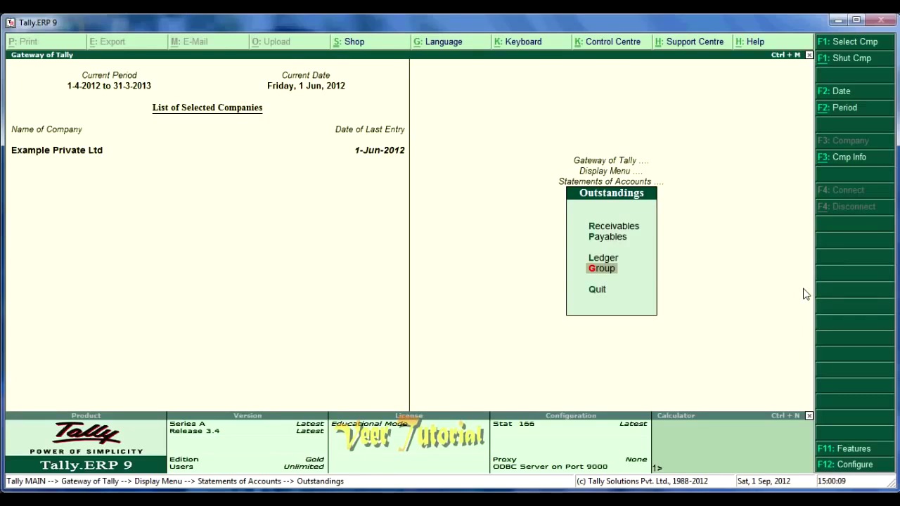
Open the Receivables report and examine the 1-Apr-2012 bills with their pending amounts, due dates and overdue days.
key(Up)
key(Up)
key(Up)
key(Return)
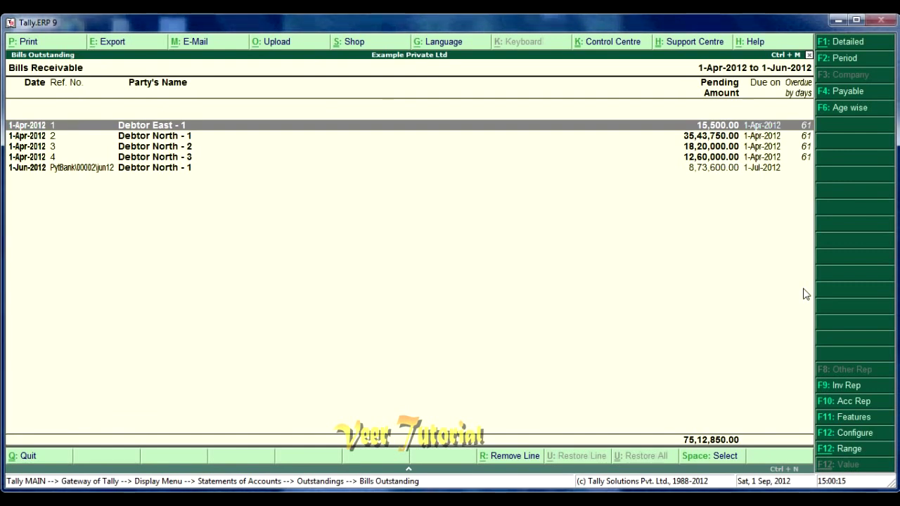
key(Down)
key(Down)
key(Down)
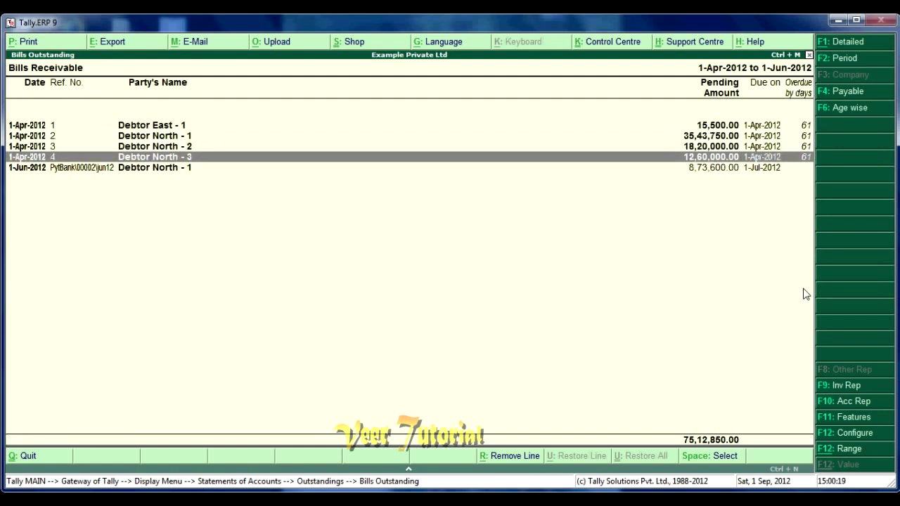
key(Up)
key(Up)
key(Up)
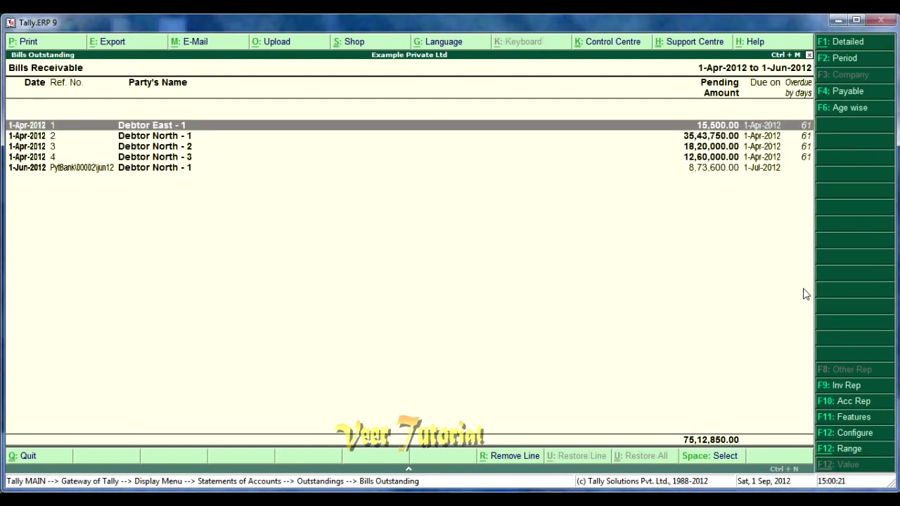
key(Down)
key(Down)
key(Down)
key(Up)
key(Up)
key(Up)
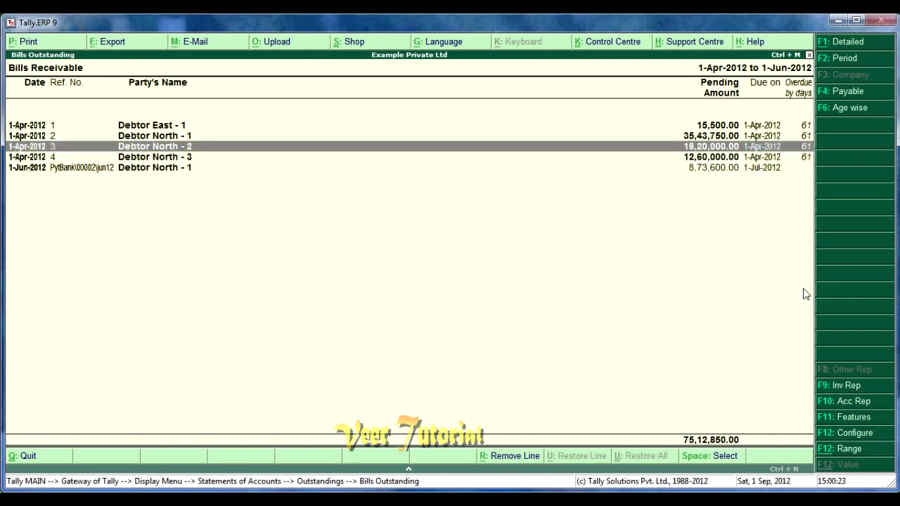
key(Down)
key(Down)
key(Down)
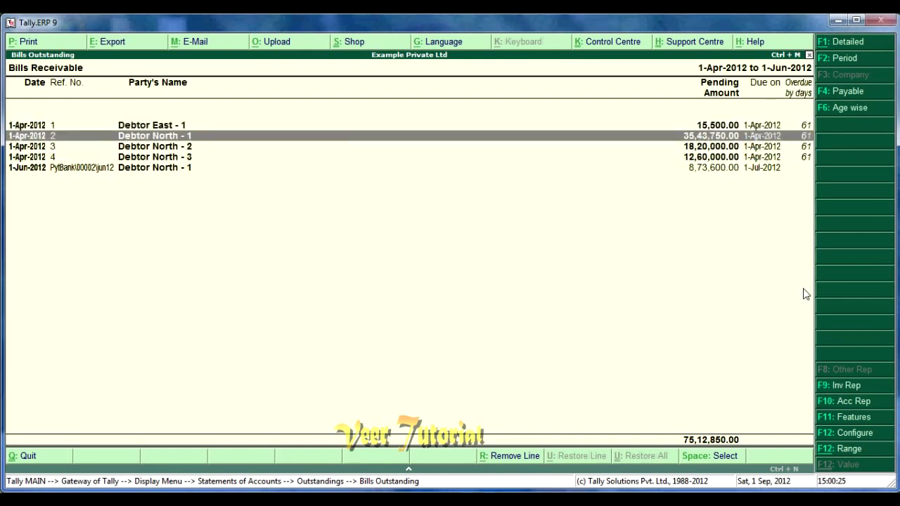
key(Up)
key(Up)
key(Up)
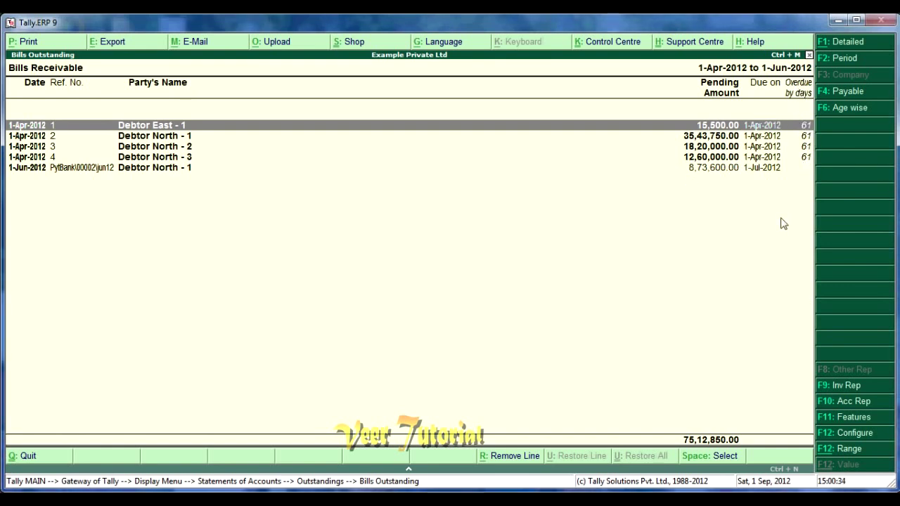
Check the due date and overdue days of Debtor North - 1's bill PytBank\00002\jun12.
key(Down)
key(Down)
key(Down)
key(Down)
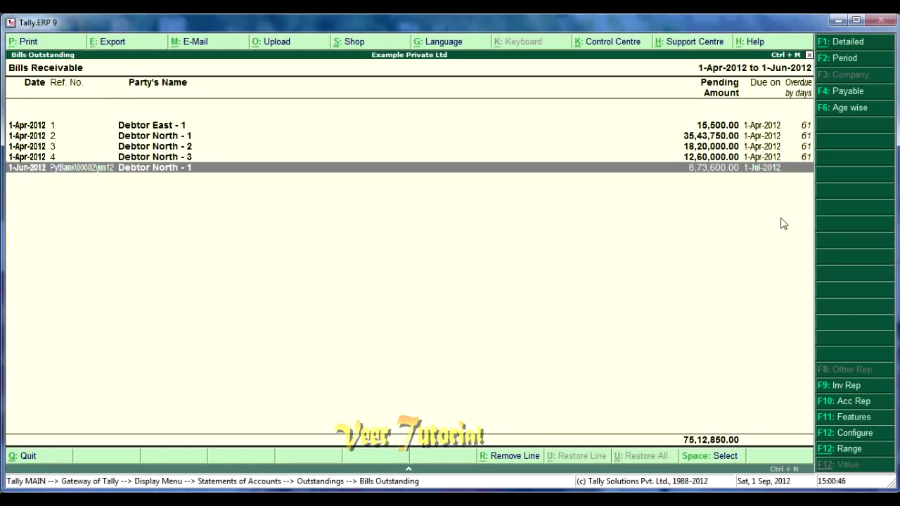
key(Up)
key(Down)
Show the receivables age-wise by bill date, with periods 0 to 15, 15 to 30, 30 to 60, 60 to 90 and over 90 days.
click(847, 109)
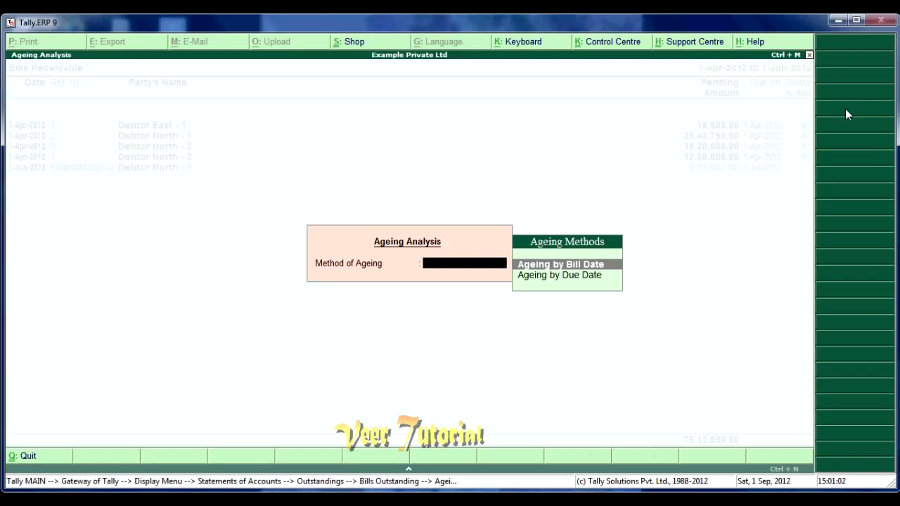
key(Return)
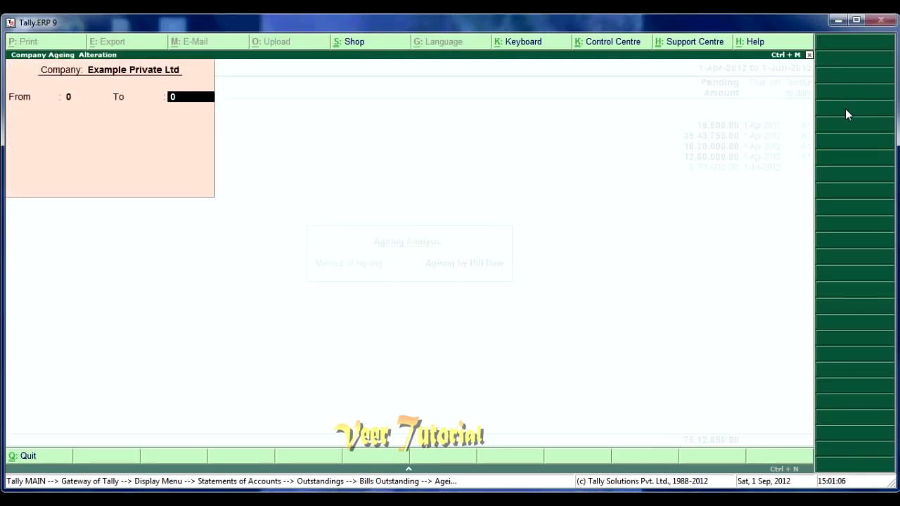
text(15)
key(Return)
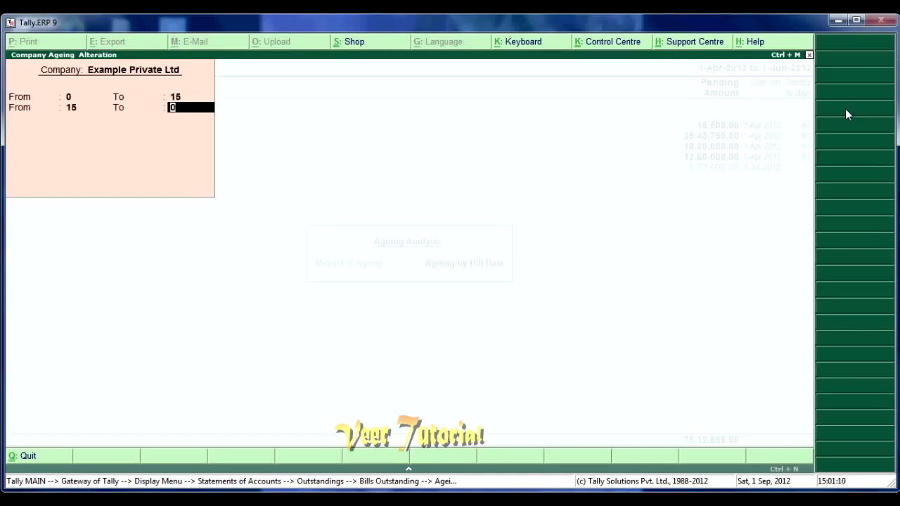
text(3)
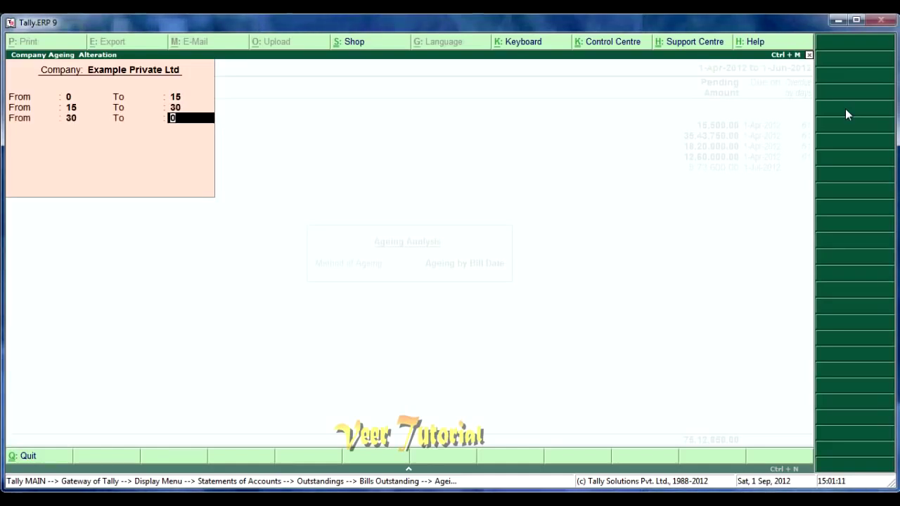
text(60)
key(Return)
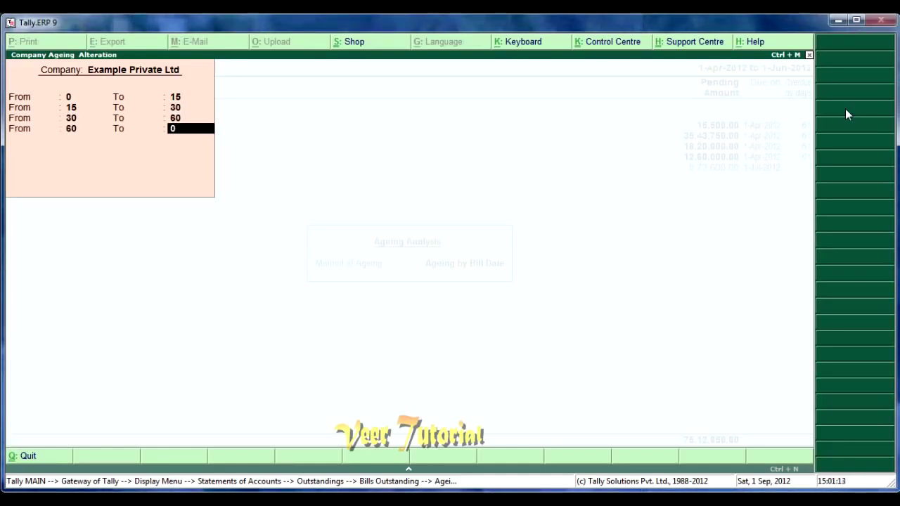
text(90)
key(Return)
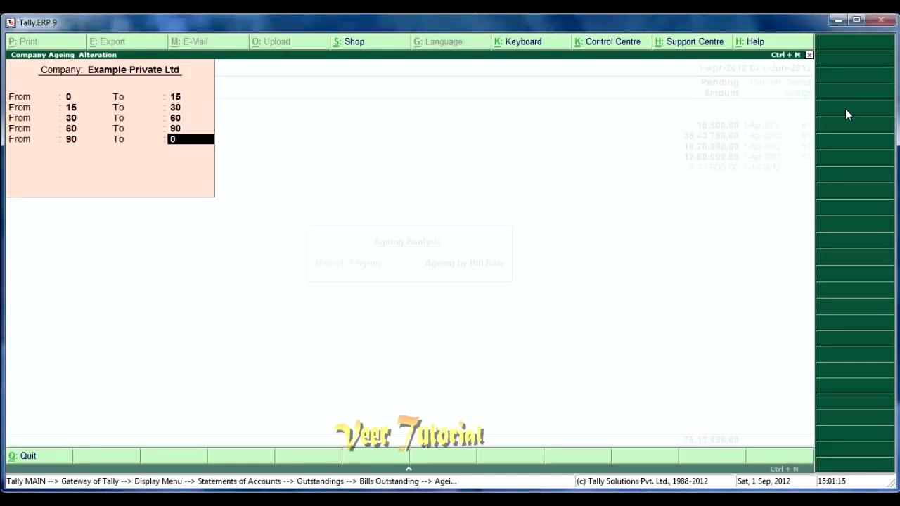
key(Return)
key(Return)
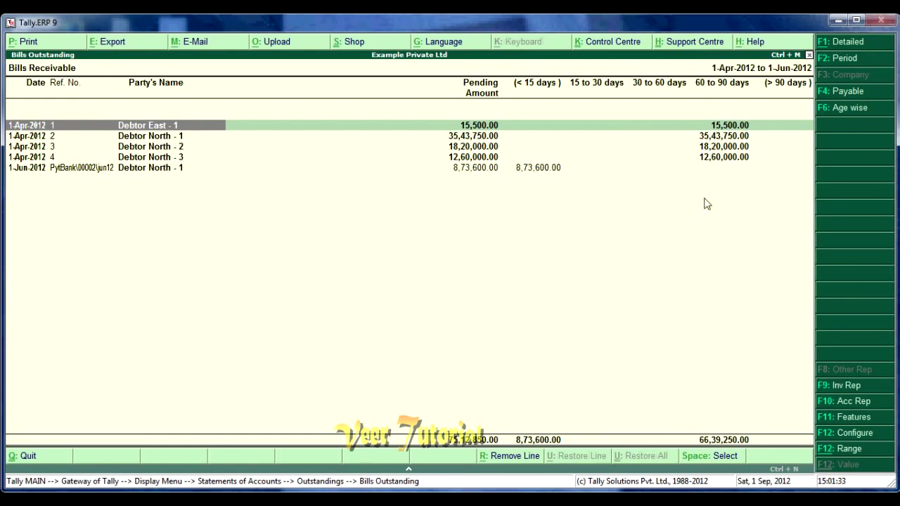
Leave the receivables, open the Payables report and examine the creditors' pending bills with their due dates and overdue days.
key(Escape)
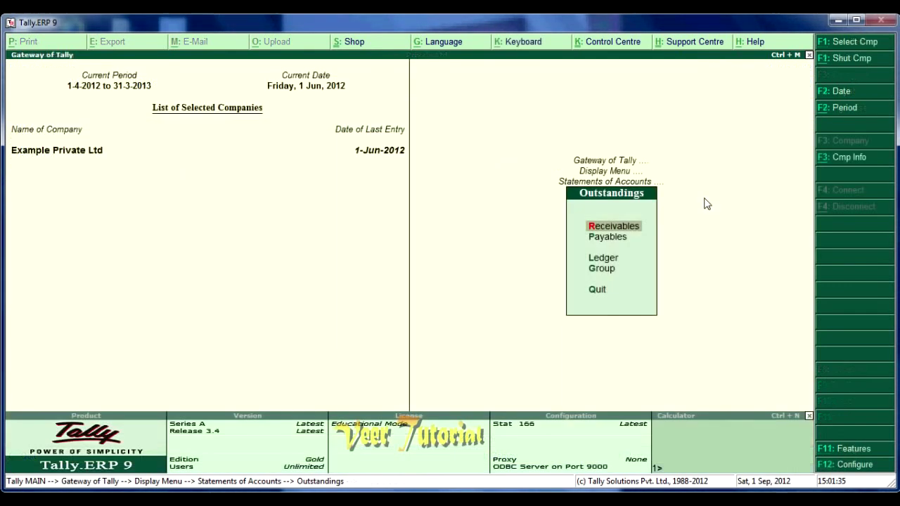
key(Down)
key(Return)
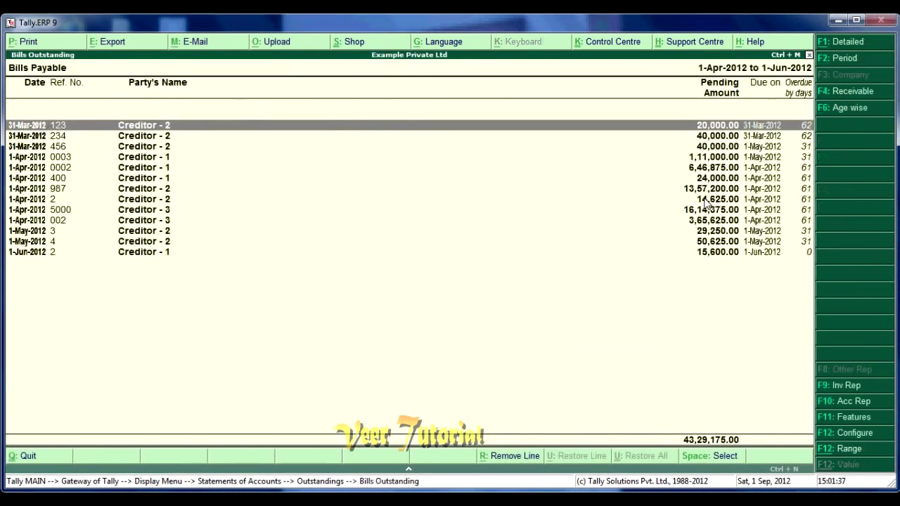
key(Down)
key(Down)
key(Down)
key(Down)
key(Down)
key(Down)
key(Down)
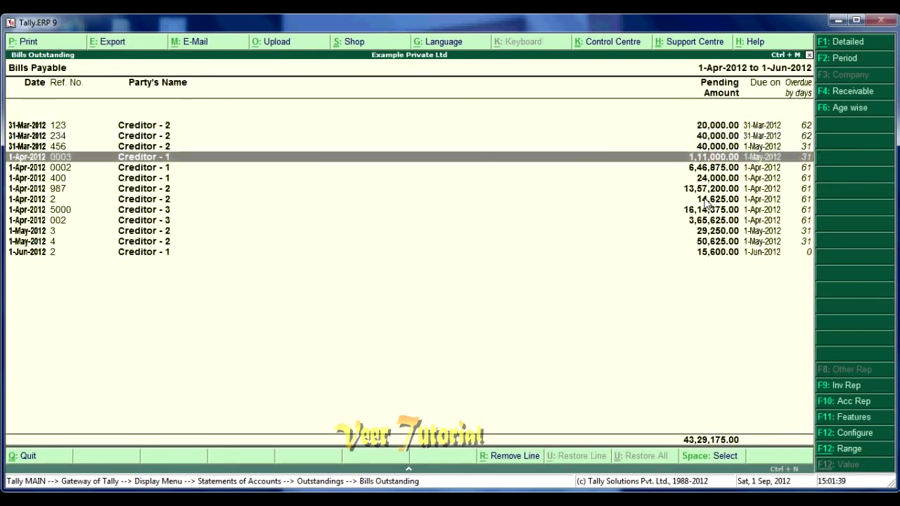
key(Home)
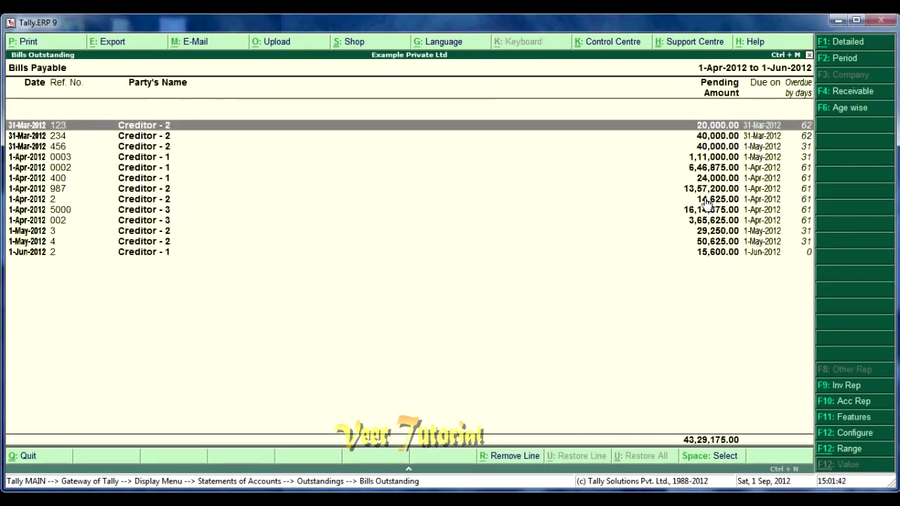
key(Down)
key(Down)
key(Down)
key(Down)
key(Down)
key(Down)
key(Down)
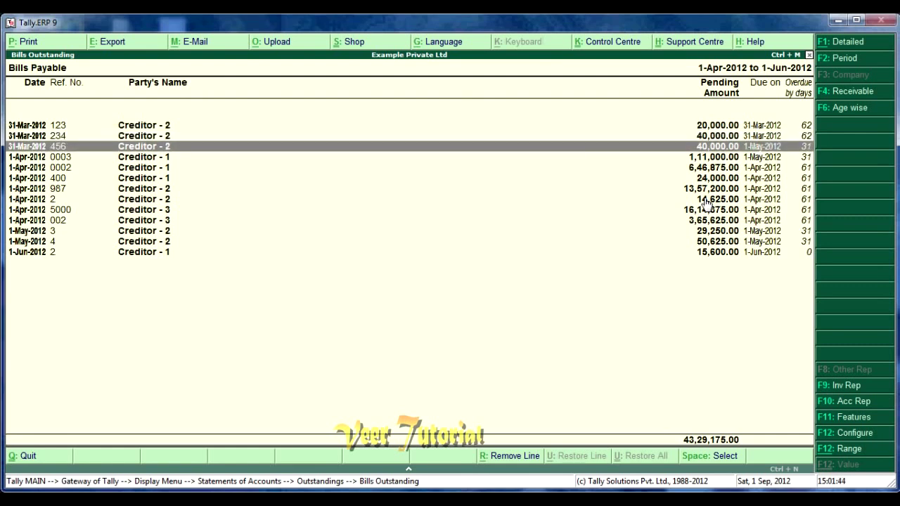
key(Down)
key(Down)
key(Down)
key(Down)
key(Down)
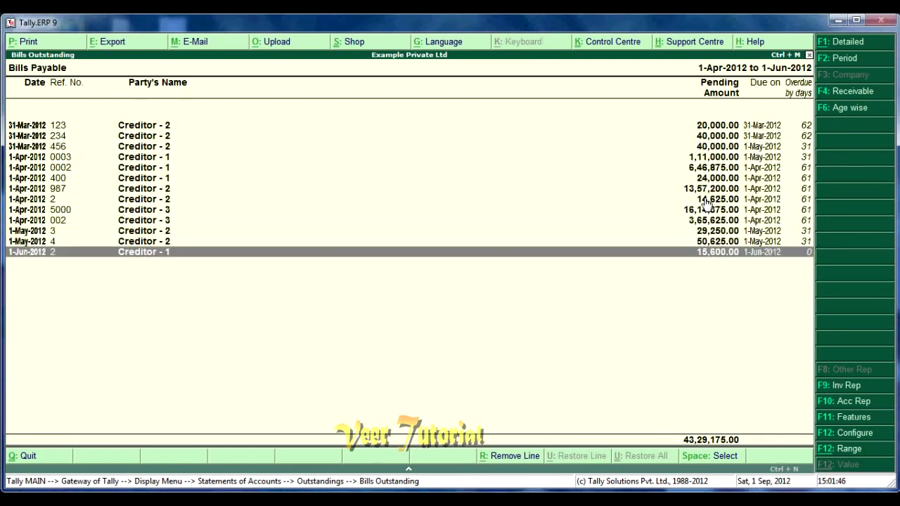
Show the payables age-wise by bill date, accepting the ageing periods already defined.
click(842, 109)
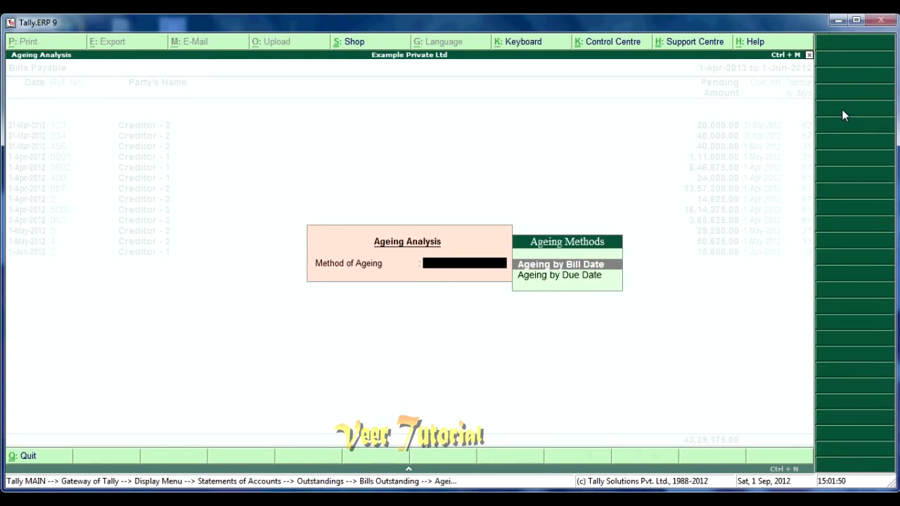
key(Return)
key(Return)
key(Return)
key(Return)
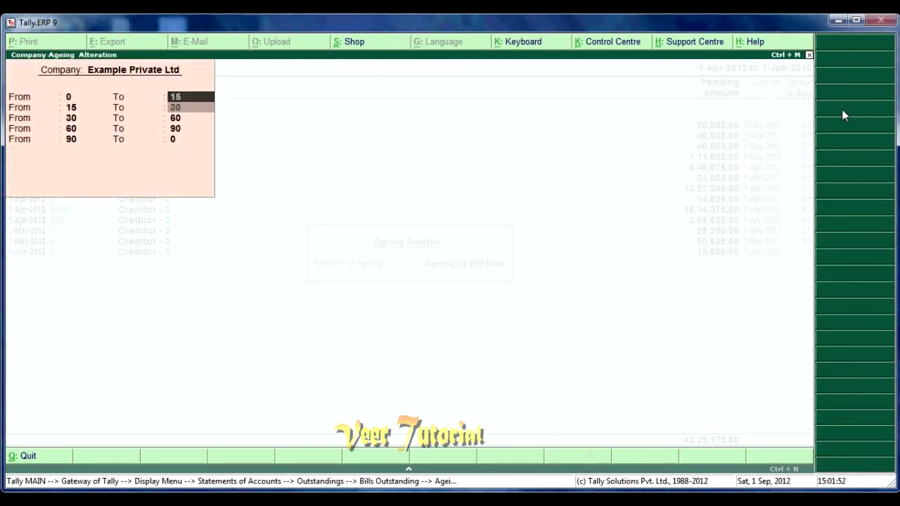
key(Return)
key(Return)
key(Return)
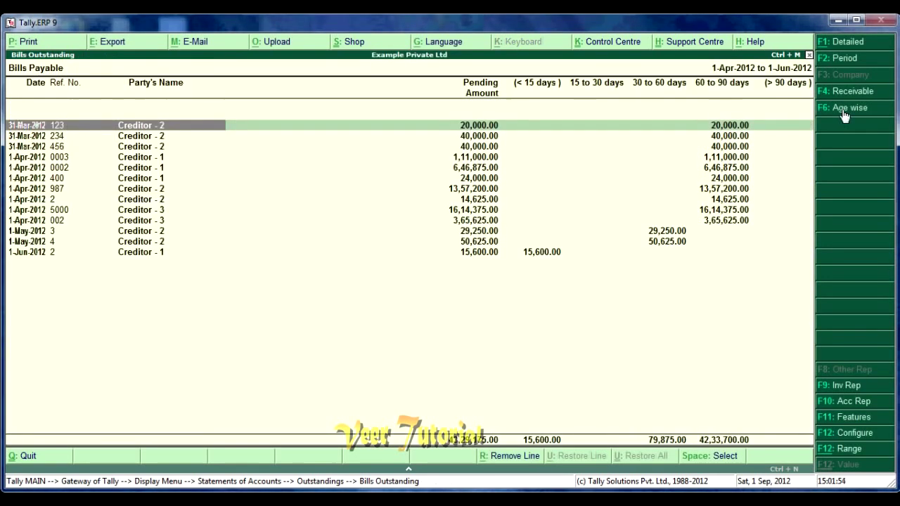
Examine the payable bills by ageing period, including Creditor - 2's bills 3 and 4, and return to the Outstandings options.
key(Down)
key(Down)
key(Down)
key(Down)
key(Down)
key(Down)
key(Down)
key(Down)
key(Down)
key(Down)
key(Down)
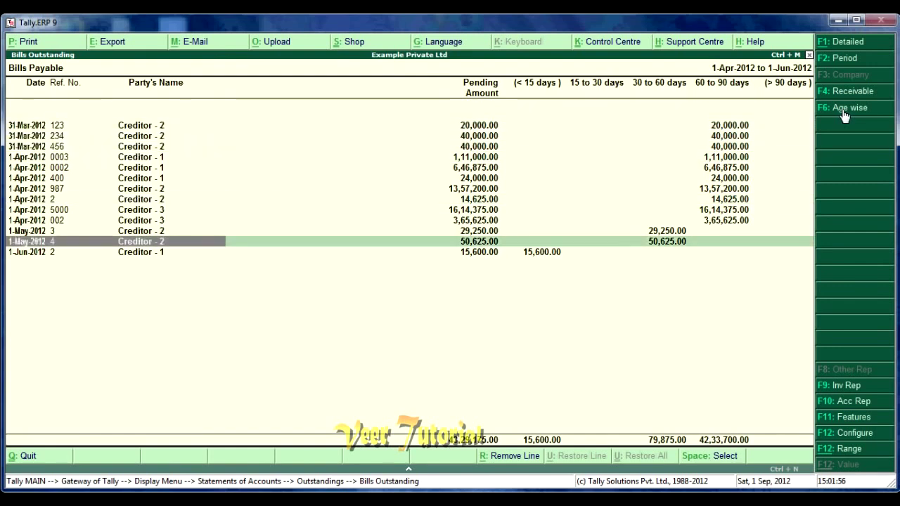
click(664, 232)
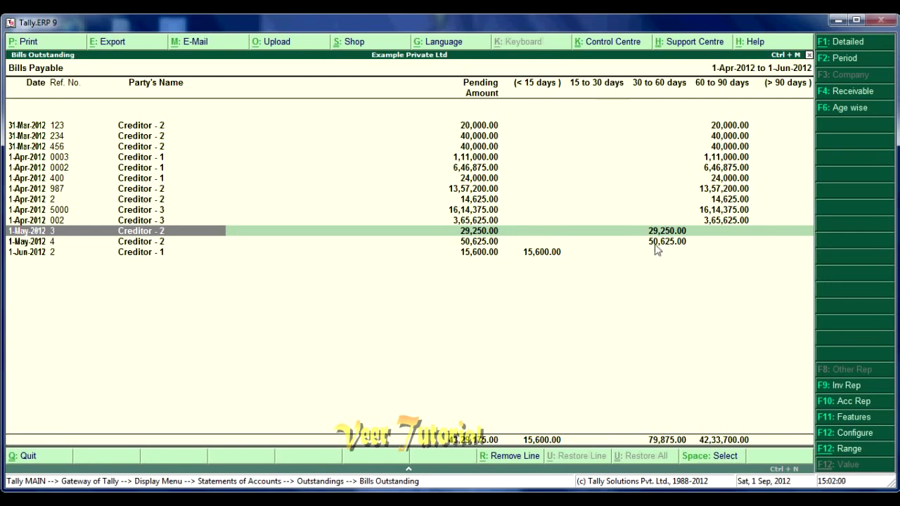
click(655, 244)
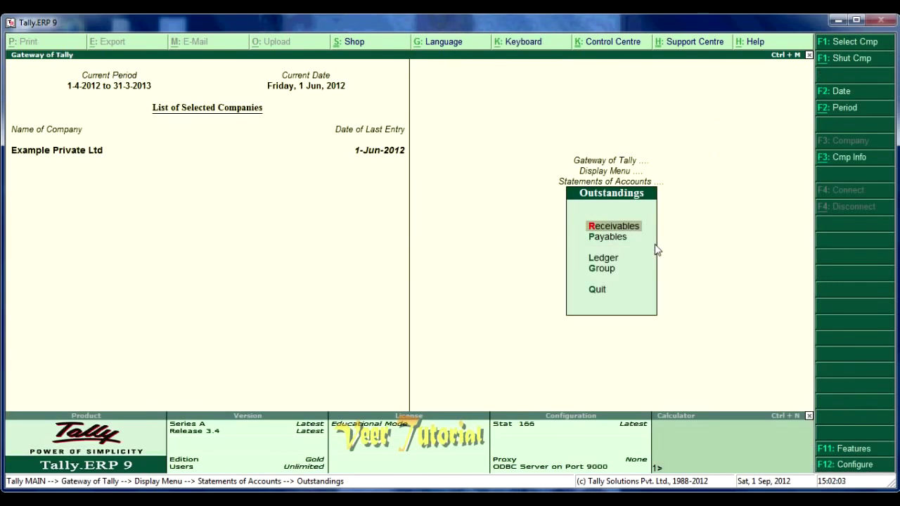
Open the ledger outstandings report for Debtor North - 1.
key(Down)
key(Down)
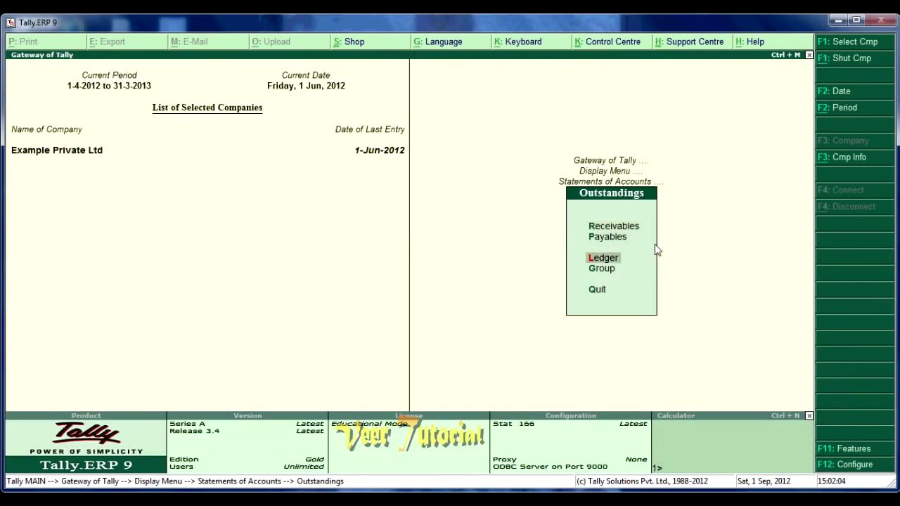
key(Return)
key(Down)
key(Down)
key(Down)
key(Down)
key(Down)
key(Down)
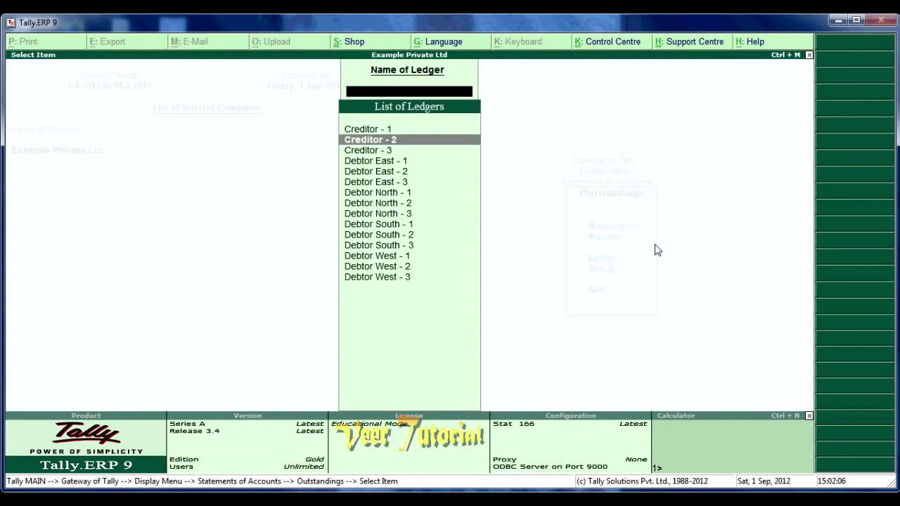
key(Return)
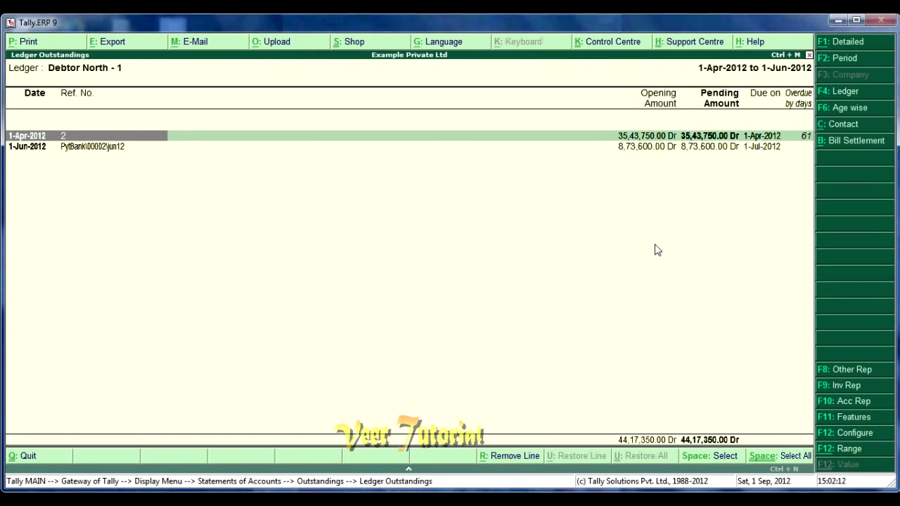
Examine the details of Debtor North - 1's pending bill 2 and view its sales voucher without changing it.
key(Down)
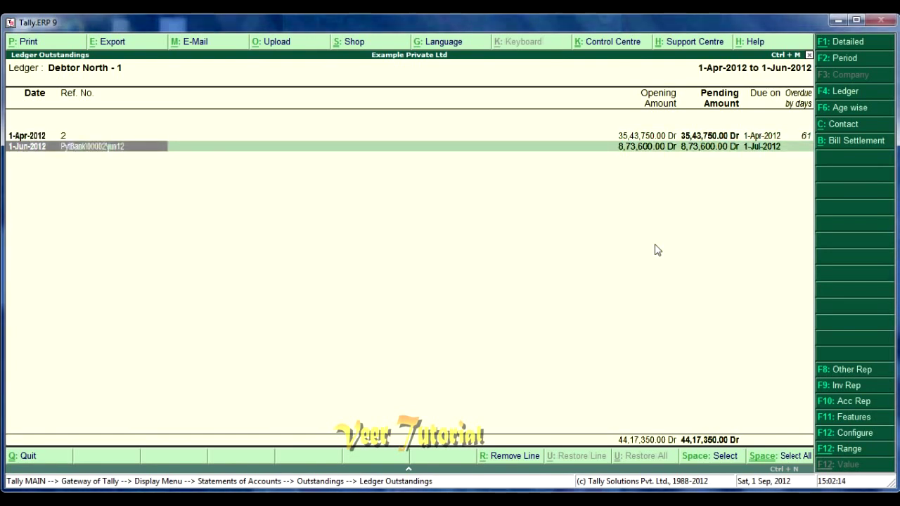
key(Up)
key(shift+Return)
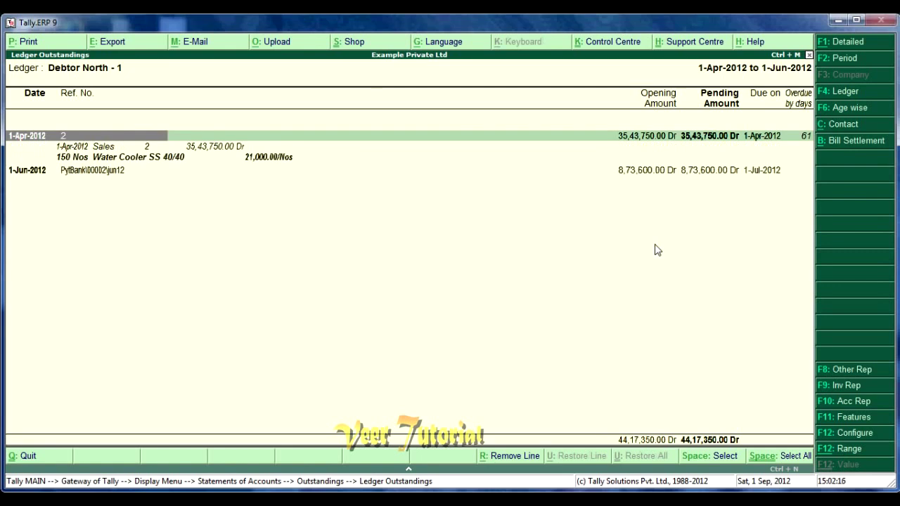
key(Down)
key(Return)
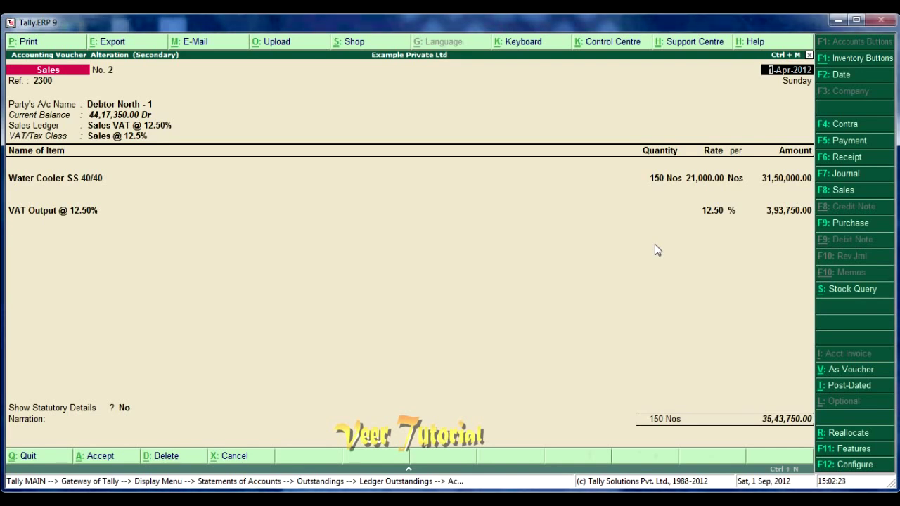
key(Escape)
key(y)
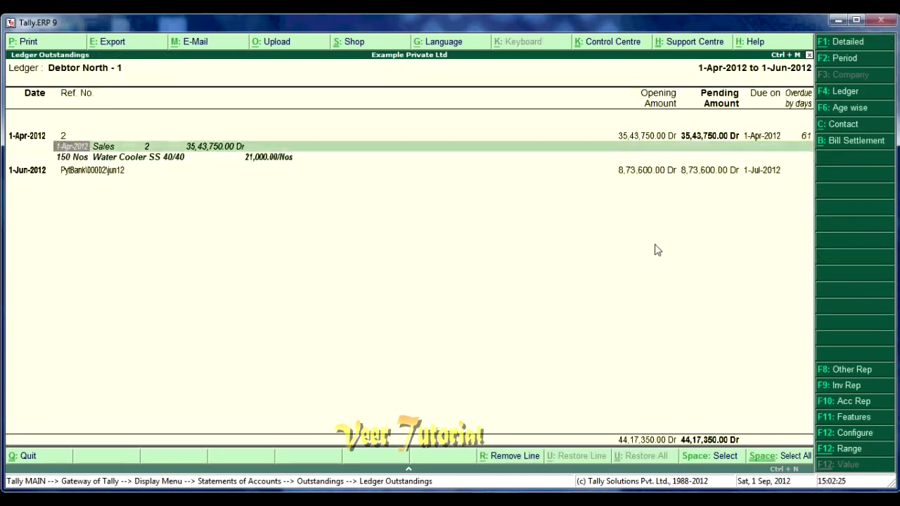
key(Up)
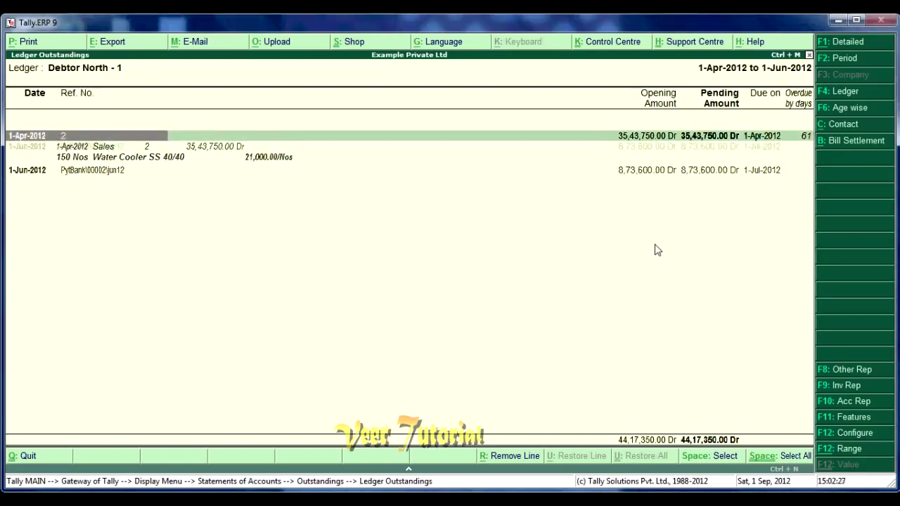
Examine the item details and due date of the 1-Jun-2012 bill, and return to the Outstandings options.
key(Down)
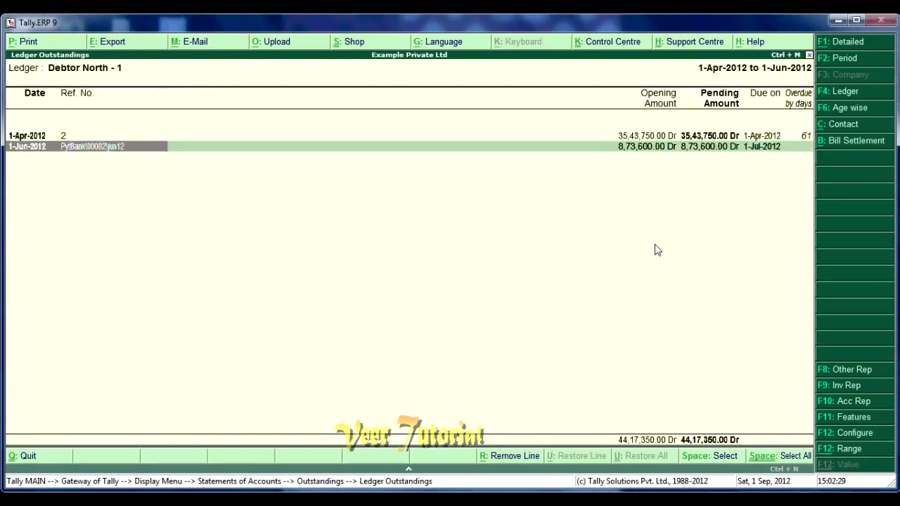
key(shift+Return)
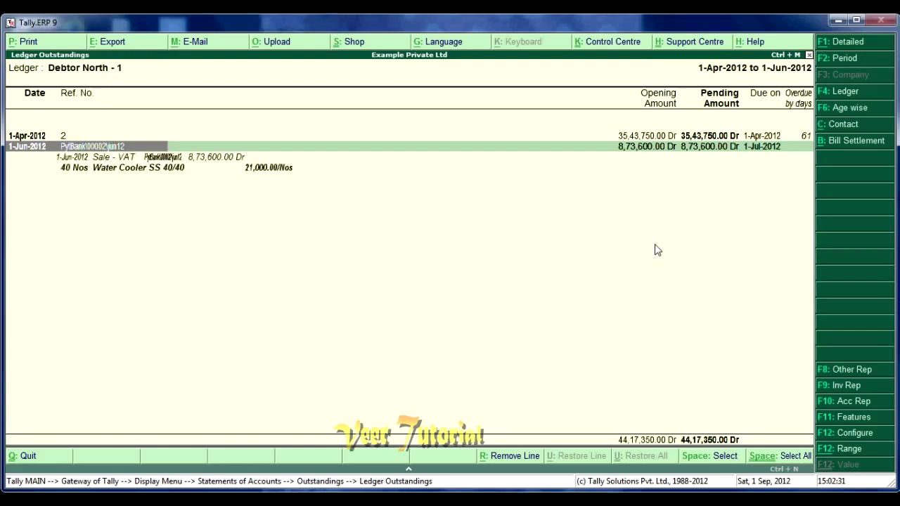
key(shift+Return)
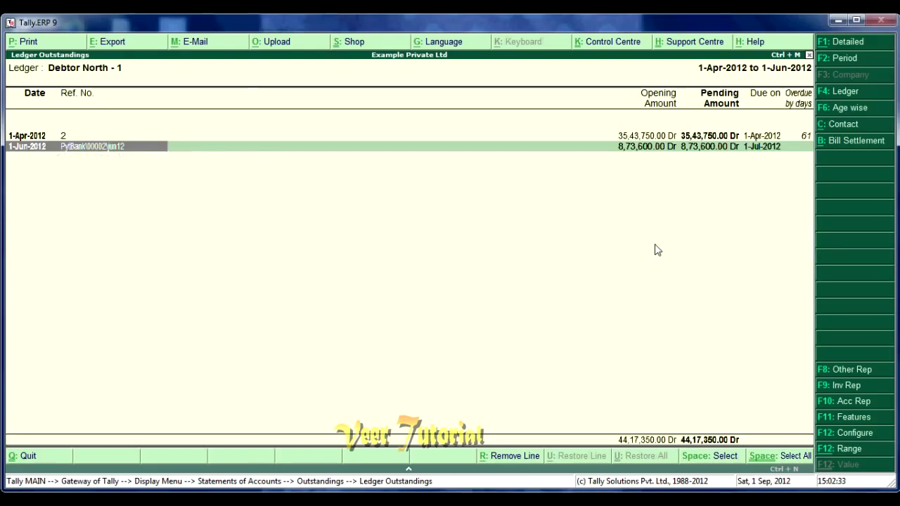
key(Right)
key(Right)
key(Right)
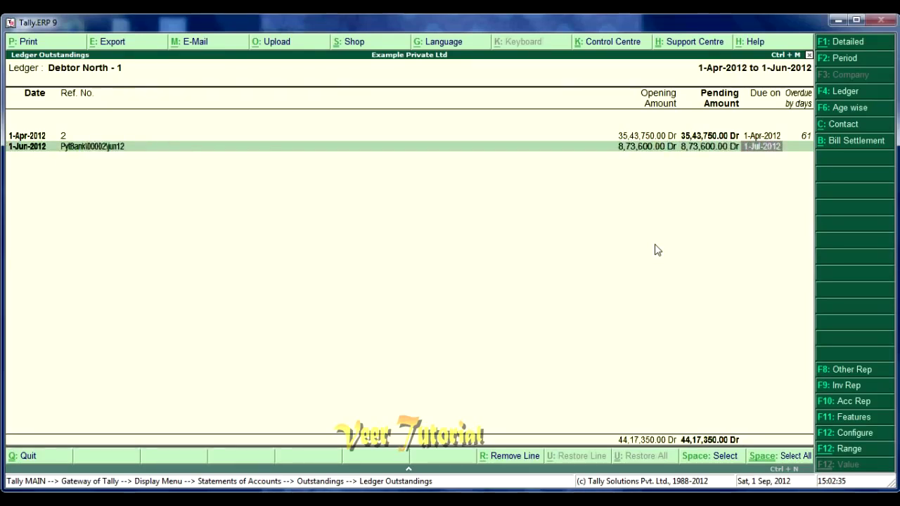
key(Escape)
key(Escape)
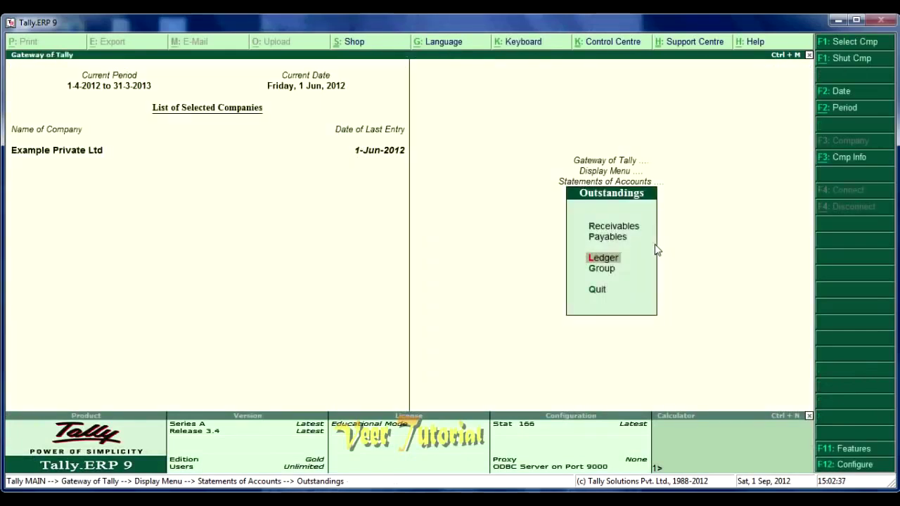
Open the group outstandings report for the Debtor - North group.
key(Down)
key(Return)
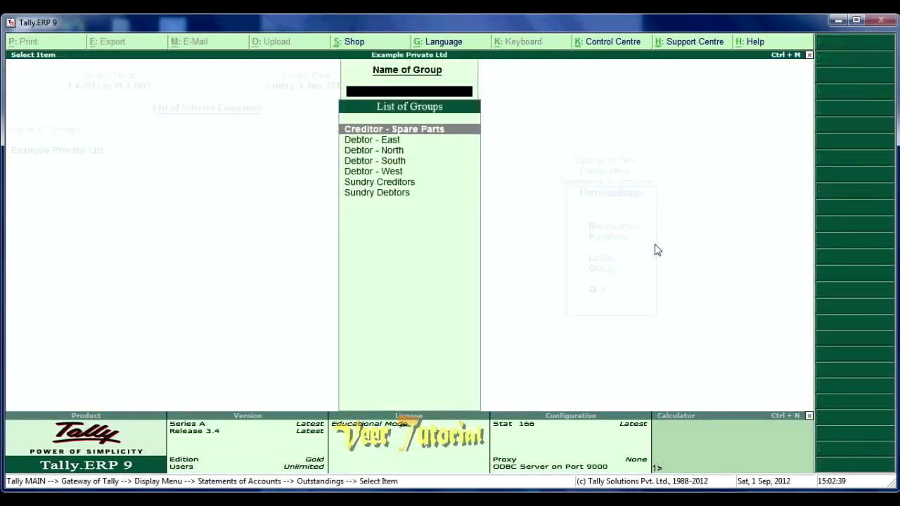
key(Down)
key(Down)
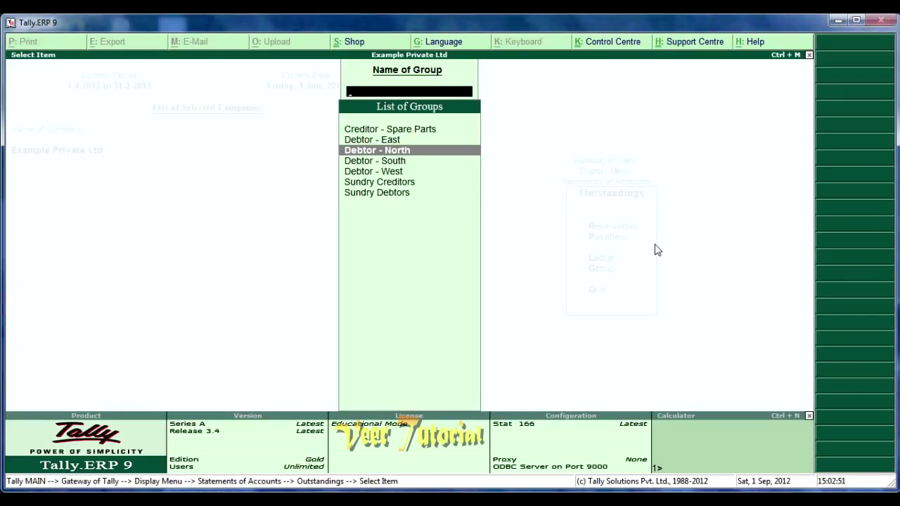
key(Return)
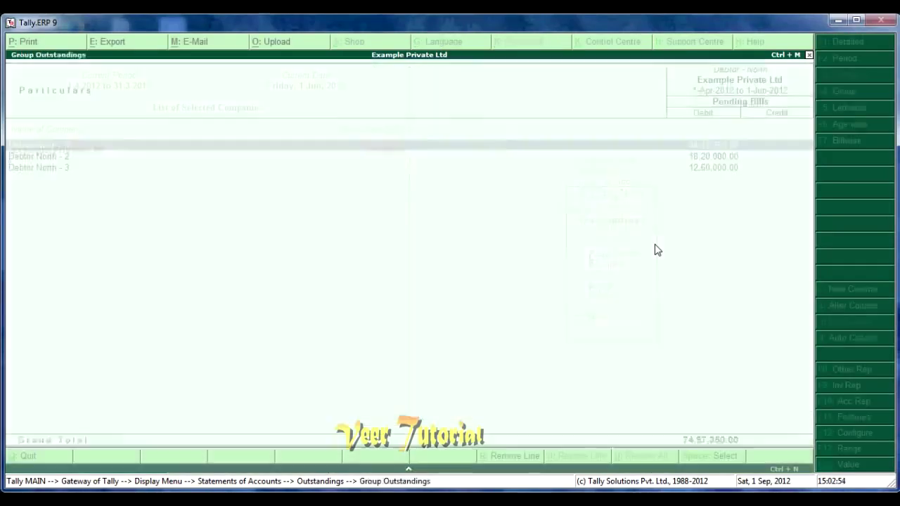
Examine the pending bill amounts of the three debtors in the Debtor - North group.
key(Down)
key(Down)
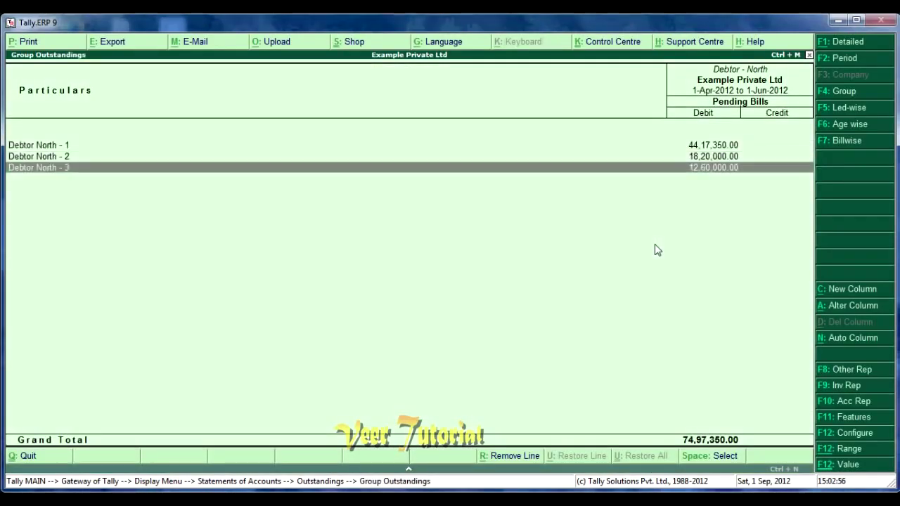
key(Up)
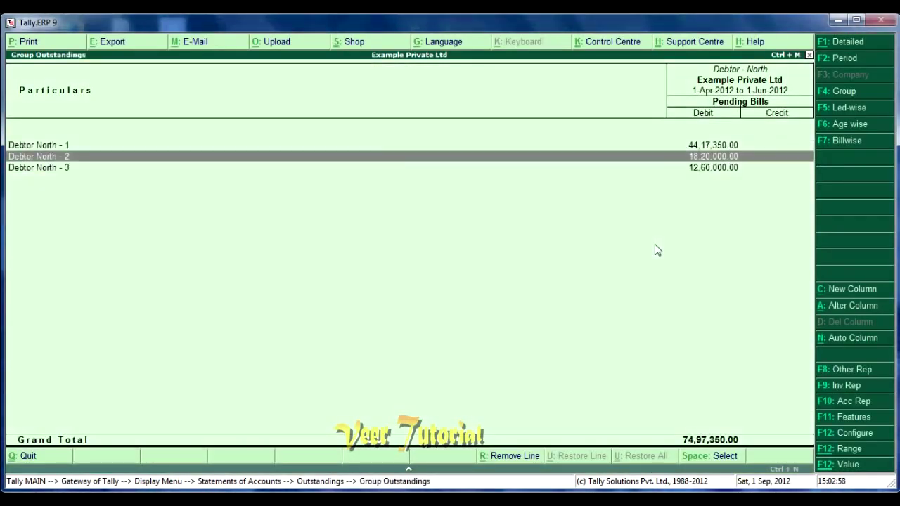
key(Up)
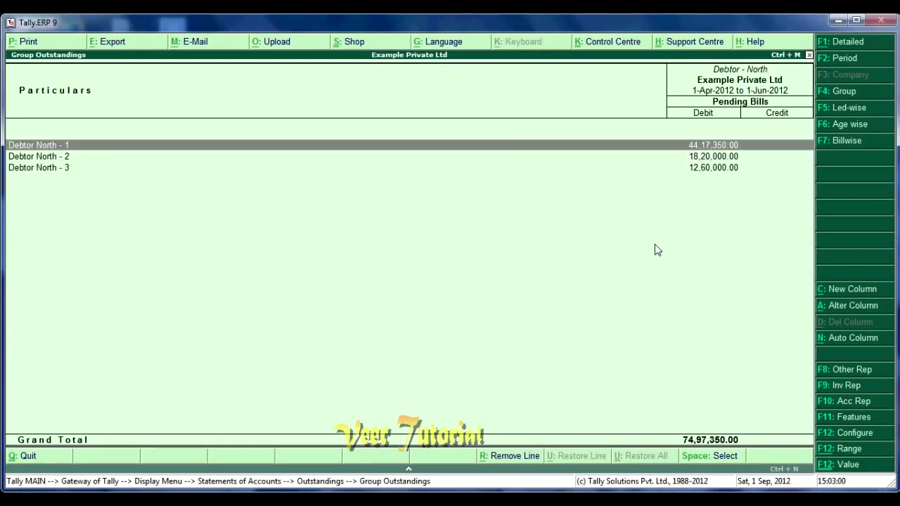
key(Down)
key(Down)
key(Up)
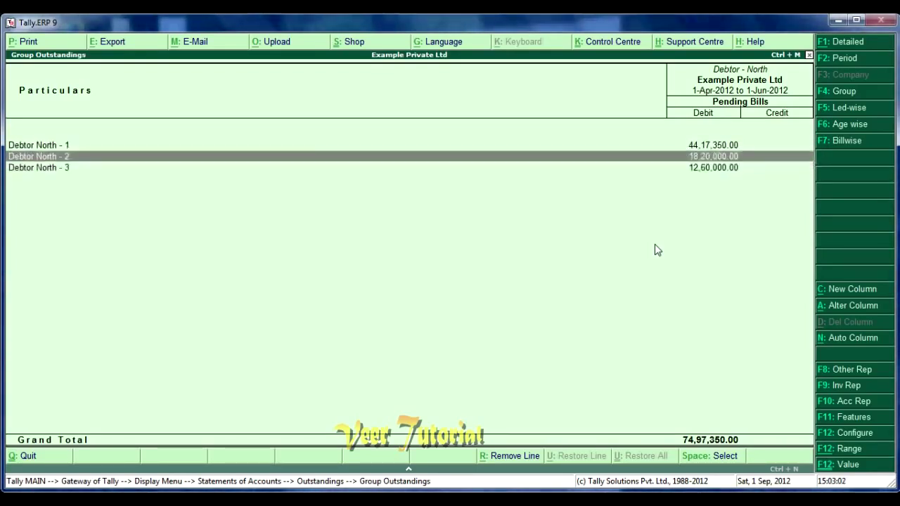
key(Up)
key(Down)
key(Down)
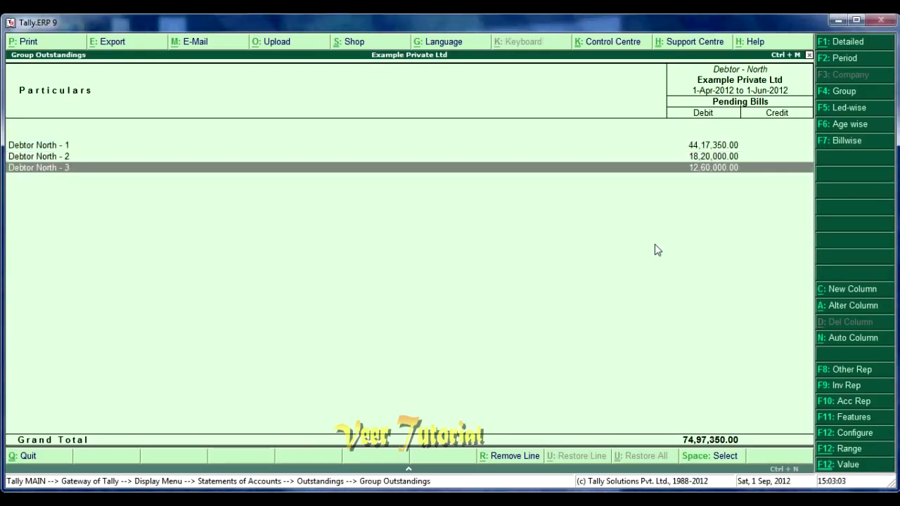
Show the Debtor - North outstandings bill-wise and age-wise by bill date, accepting the ageing periods already defined.
click(846, 142)
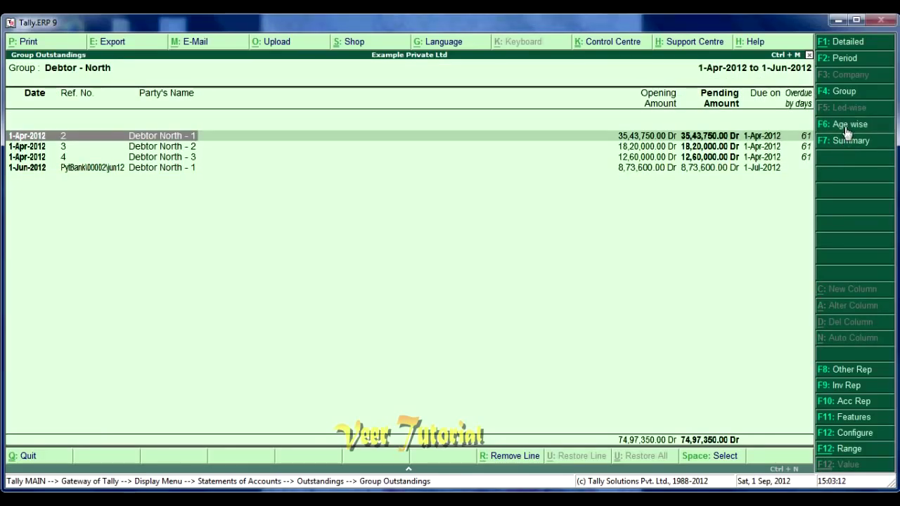
click(845, 126)
key(Return)
key(Return)
key(Return)
key(Return)
key(Return)
key(Return)
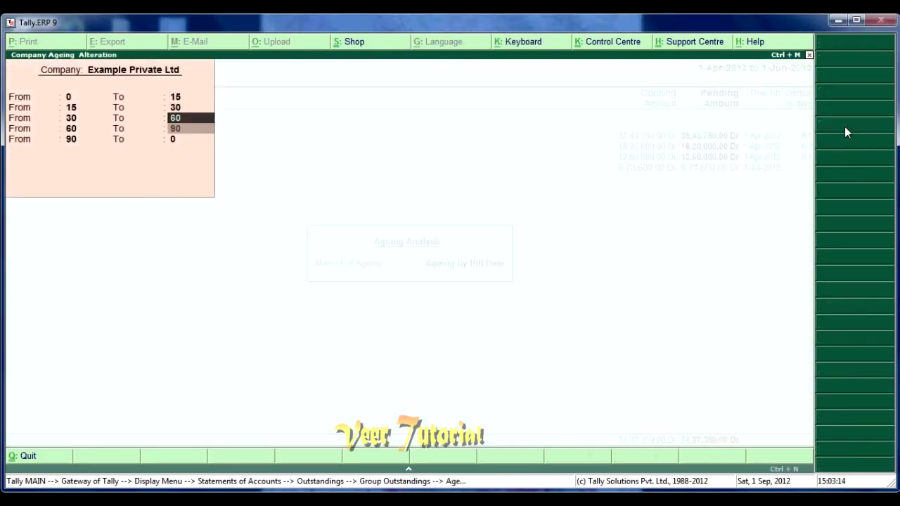
key(Return)
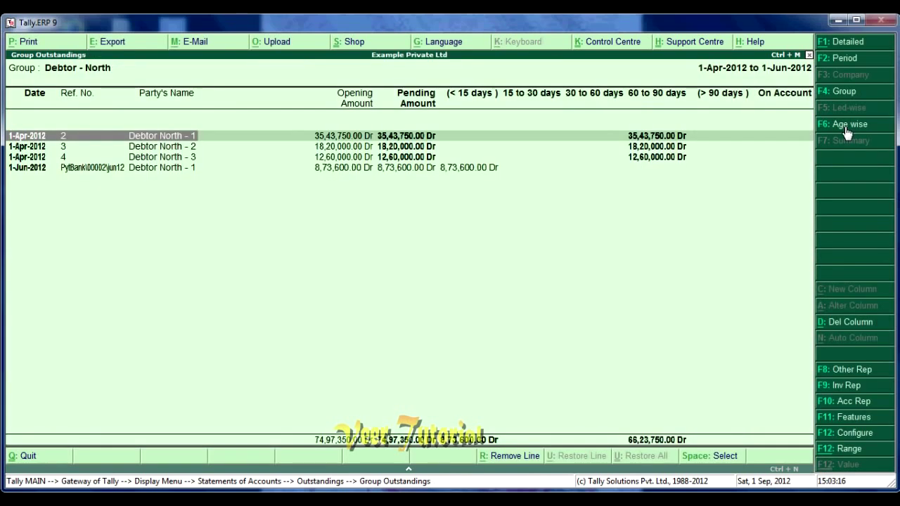
Leave the group report, look through the remaining groups up to Sundry Debtors, and return to the Gateway of Tally.
key(Escape)
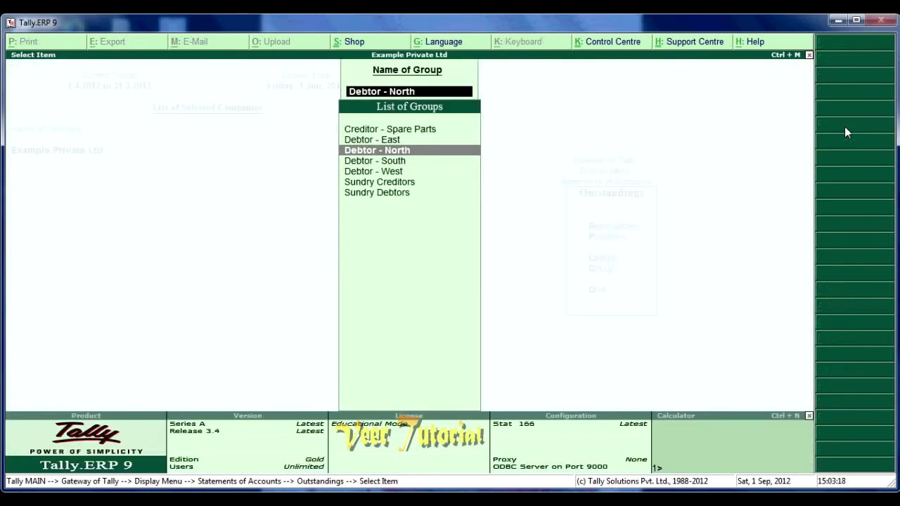
key(Down)
key(Down)
key(Down)
key(Down)
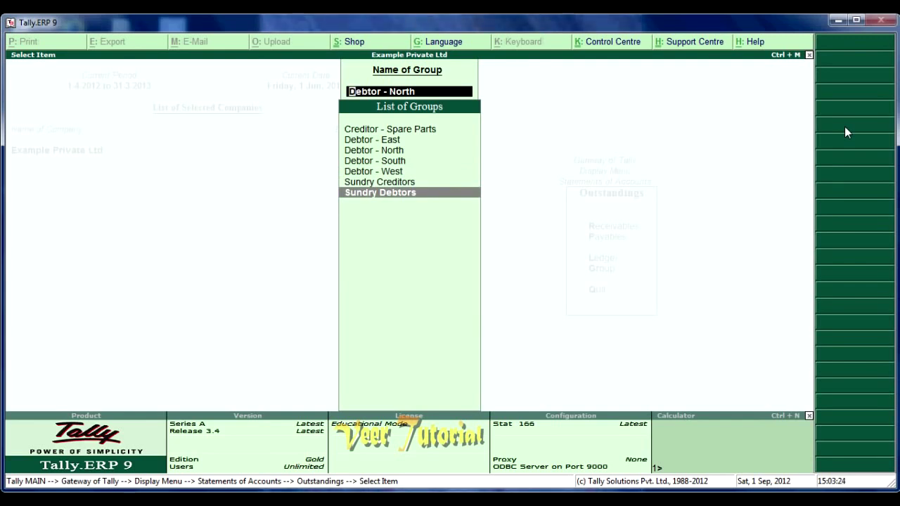
key(Escape)
key(Escape)
key(Escape)
key(Escape)
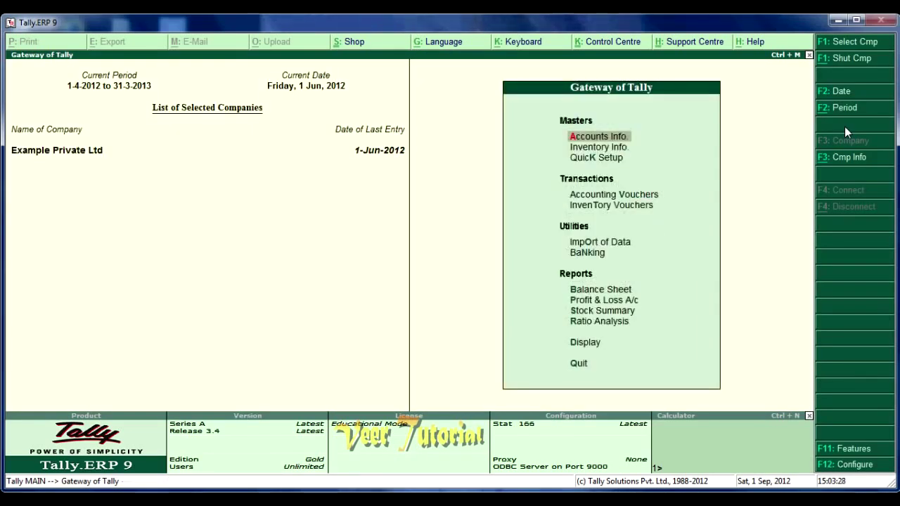
Start a new receipt voucher with ICICI Bank Saving A/c as the receiving account.
key(Down)
key(Down)
key(Down)
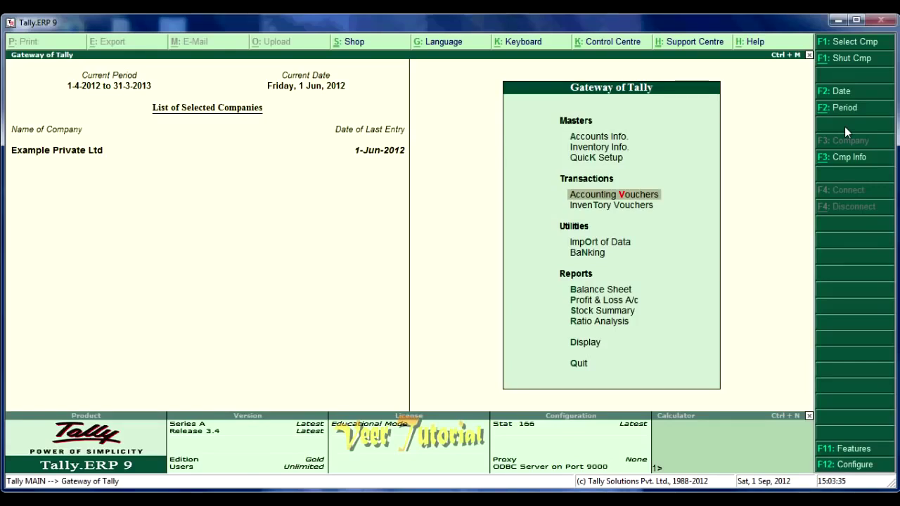
key(Return)
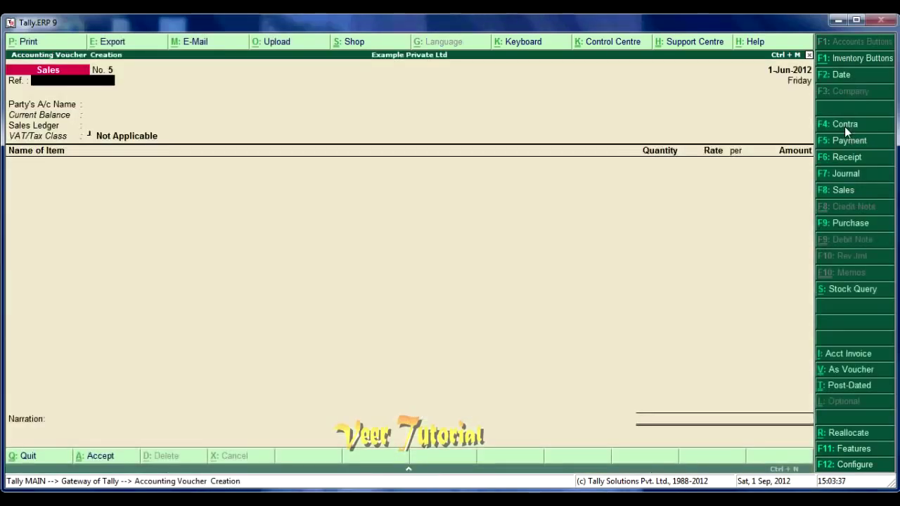
key(F6)
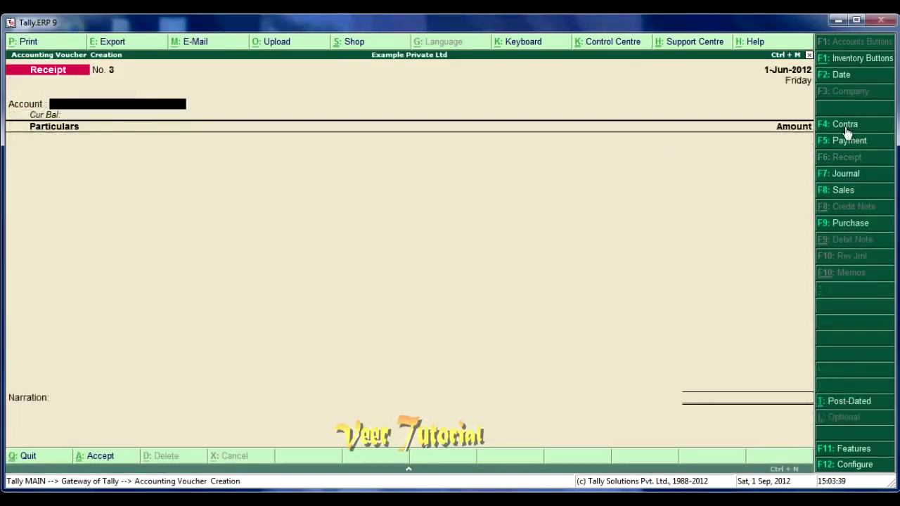
text(ic)
key(Return)
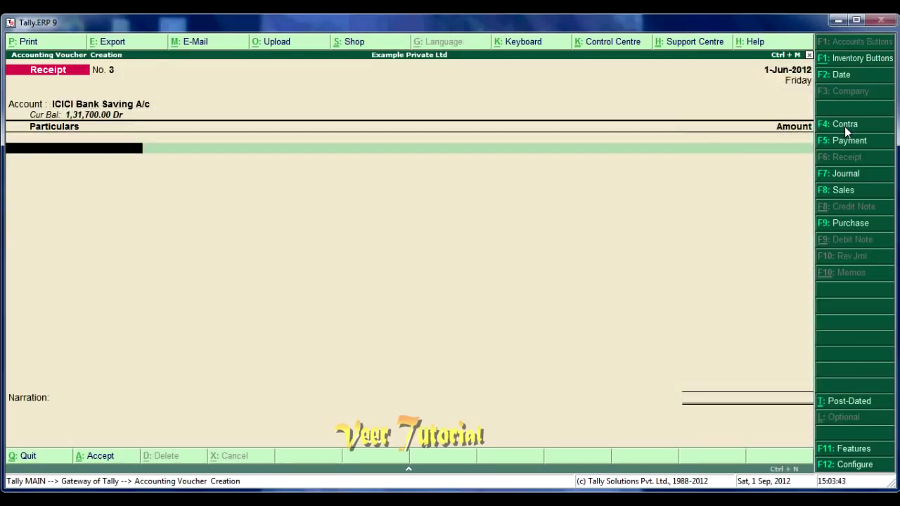
Credit Debtor South - 1 with 5,00,000 in the receipt and open its bill-wise details.
text(Deb)
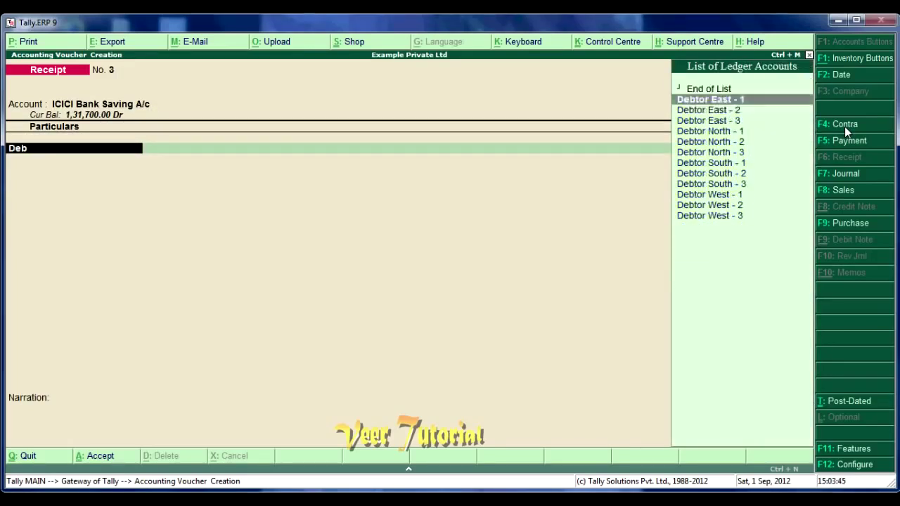
key(Down)
key(Down)
key(Down)
key(Down)
key(Down)
key(Down)
key(Return)
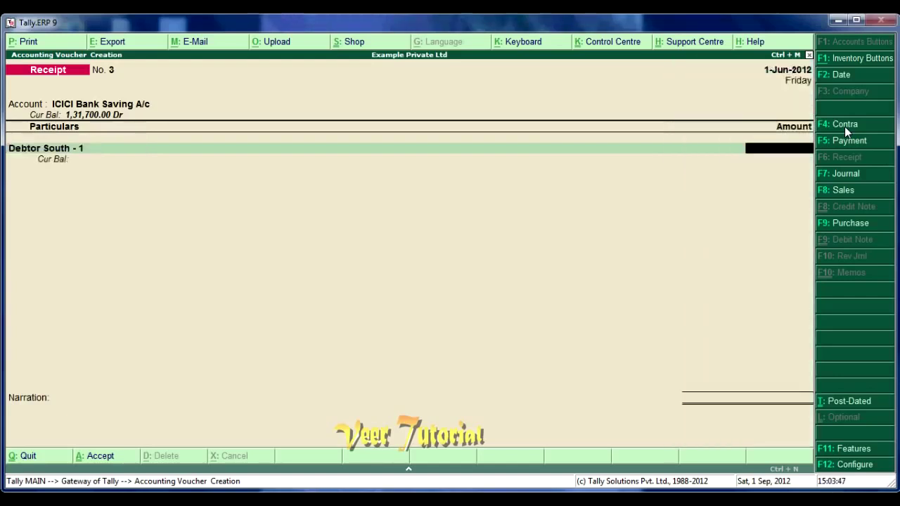
text(5,00,000)
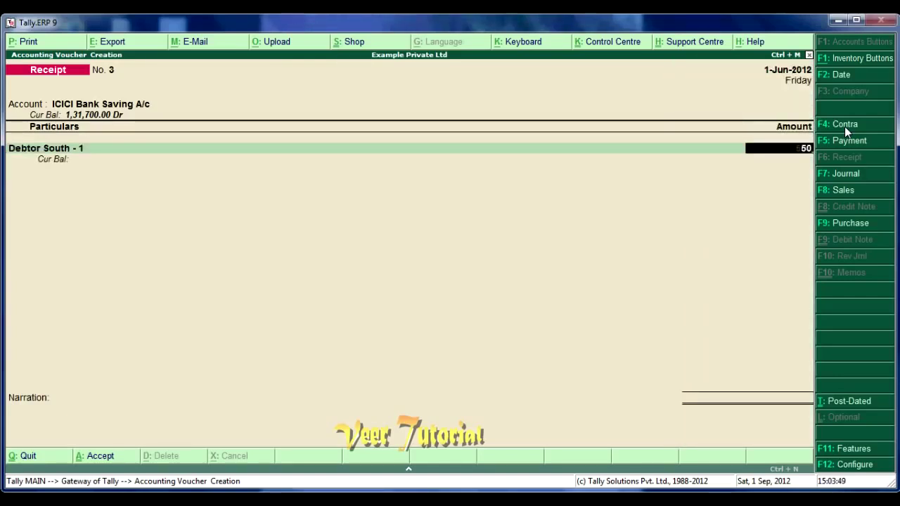
key(Return)
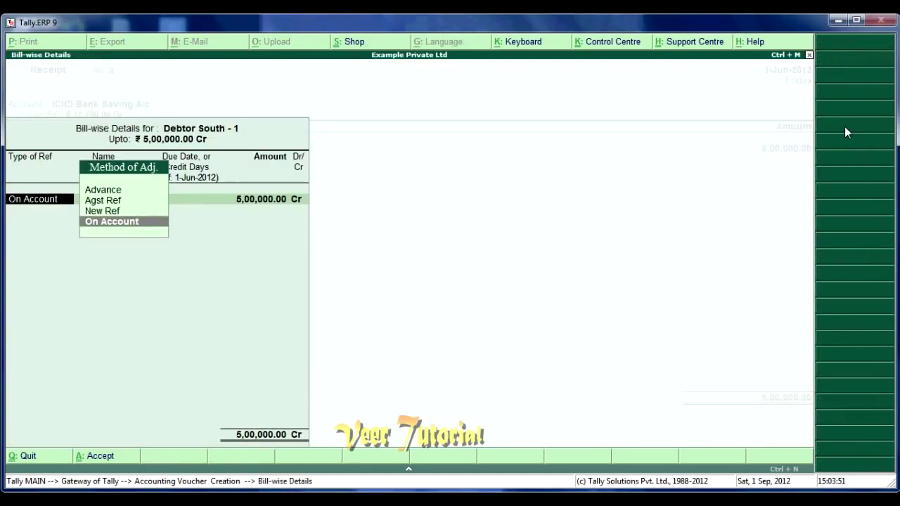
Allocate the full 5,00,000 Cr from Debtor South - 1 as an Advance under reference 3, without a due date.
key(Up)
key(Up)
key(Up)
key(Return)
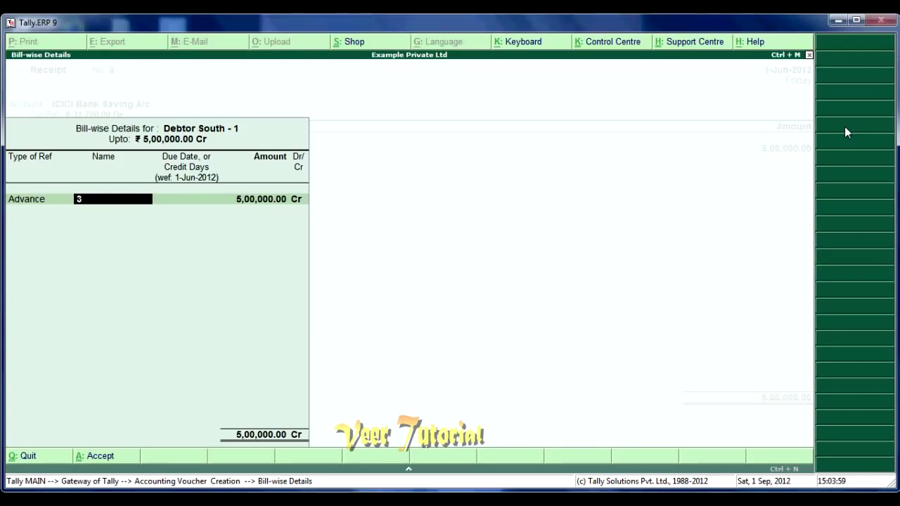
key(Return)
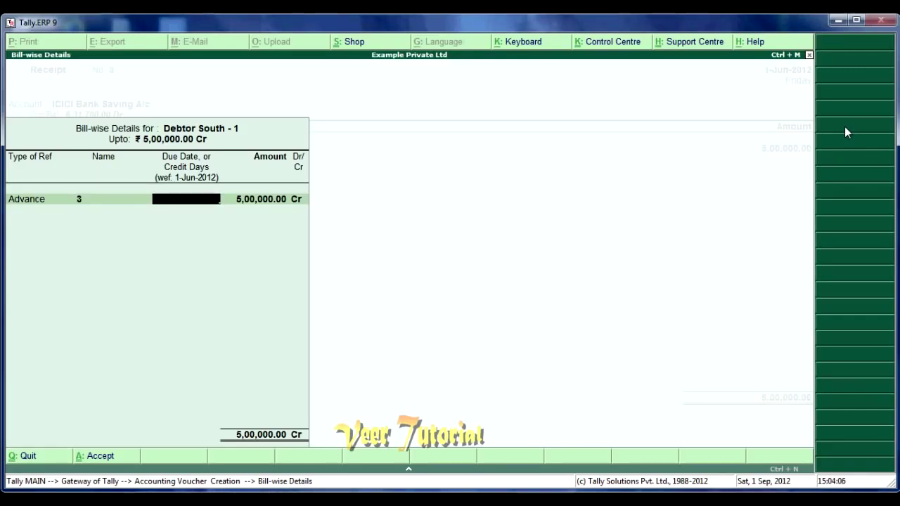
key(Return)
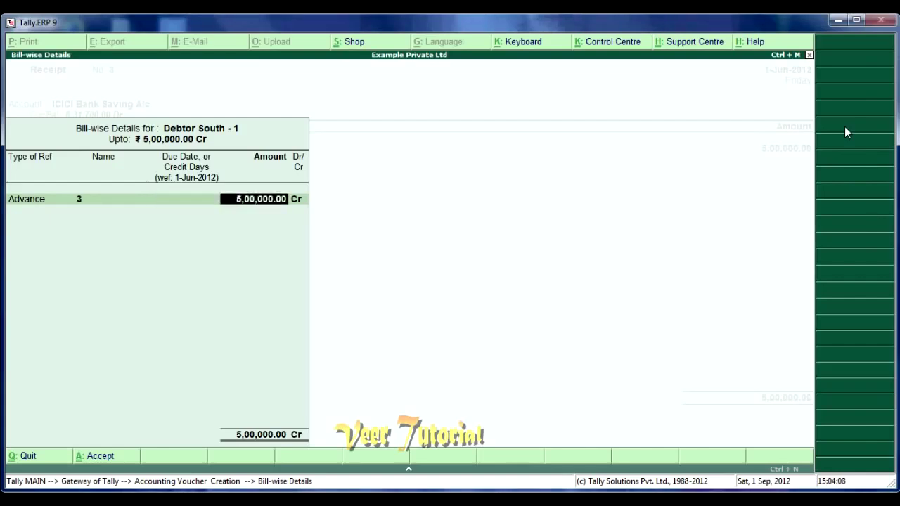
key(Return)
key(Return)
key(Return)
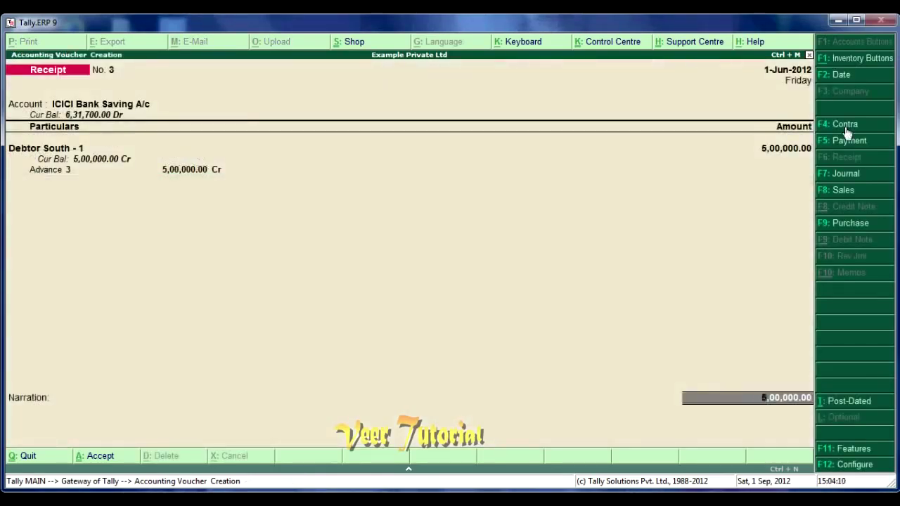
Accept the Cheque/DD bank allocation of 5,00,000 with blank instrument details and save the receipt voucher without a narration.
key(Return)
key(Return)
key(Return)
key(Return)
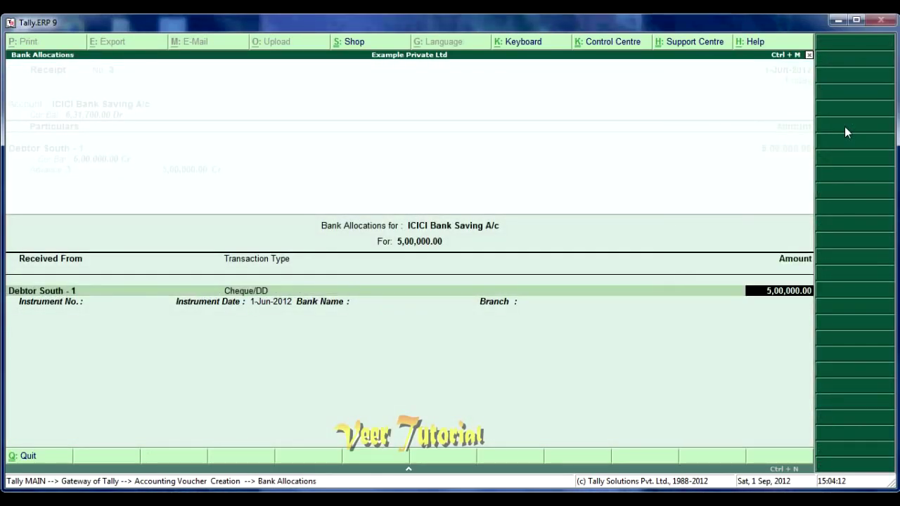
key(Return)
key(Return)
key(Return)
key(Return)
key(Return)
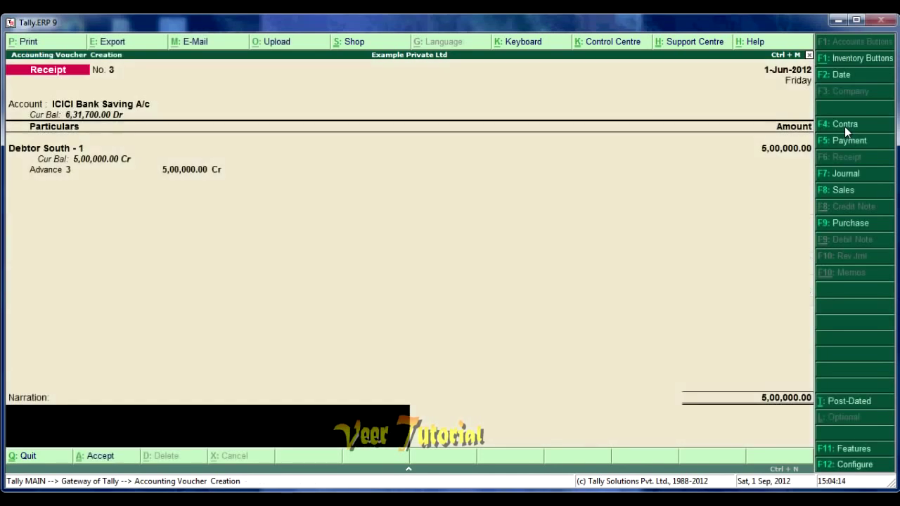
key(n)
key(ctrl+a)
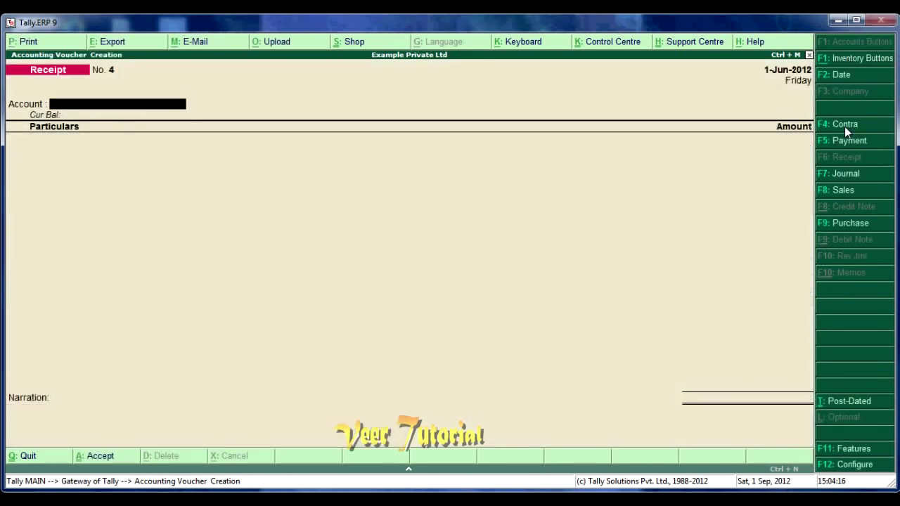